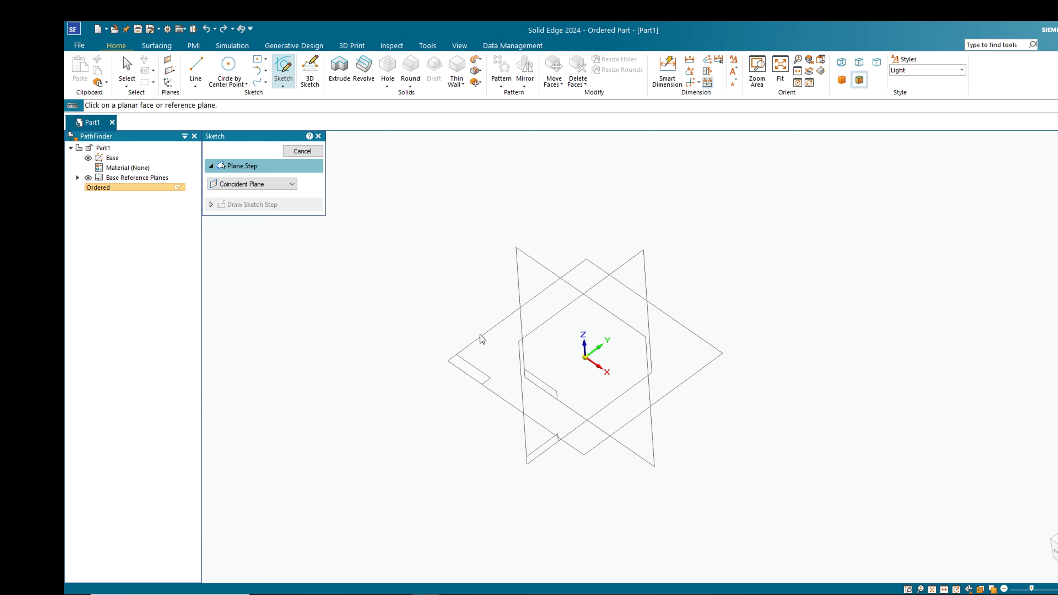
- Hide the base reference planes and start a sketch on the base coordinate system's XY plane
{"action": "middle_click_drag", "start_coordinate": [482, 338], "coordinate": [484, 305]}
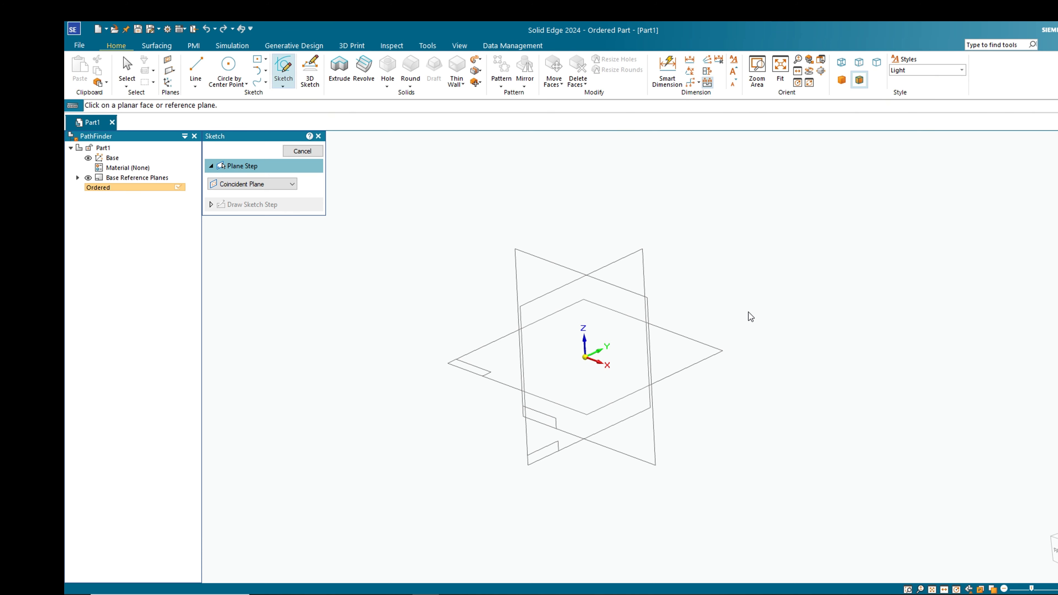
{"action": "left_click", "coordinate": [78, 178]}
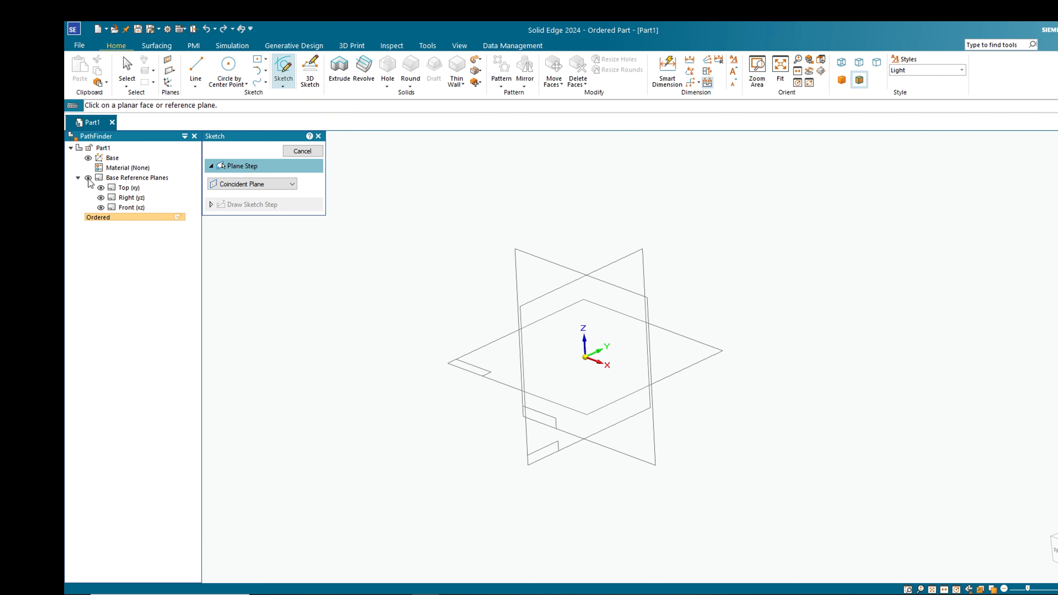
{"action": "left_click", "coordinate": [88, 178]}
{"action": "mouse_move", "coordinate": [587, 384]}
{"action": "middle_mouse_down"}
{"action": "mouse_move", "coordinate": [649, 378]}
{"action": "mouse_move", "coordinate": [602, 411]}
{"action": "mouse_move", "coordinate": [598, 370]}
{"action": "middle_mouse_up"}
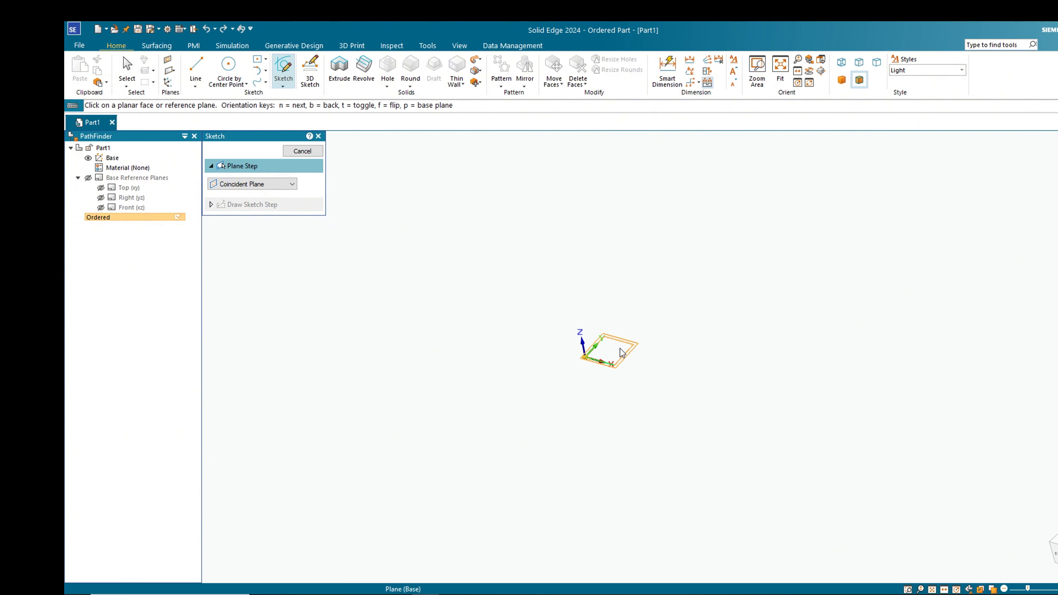
{"action": "left_click", "coordinate": [607, 361]}
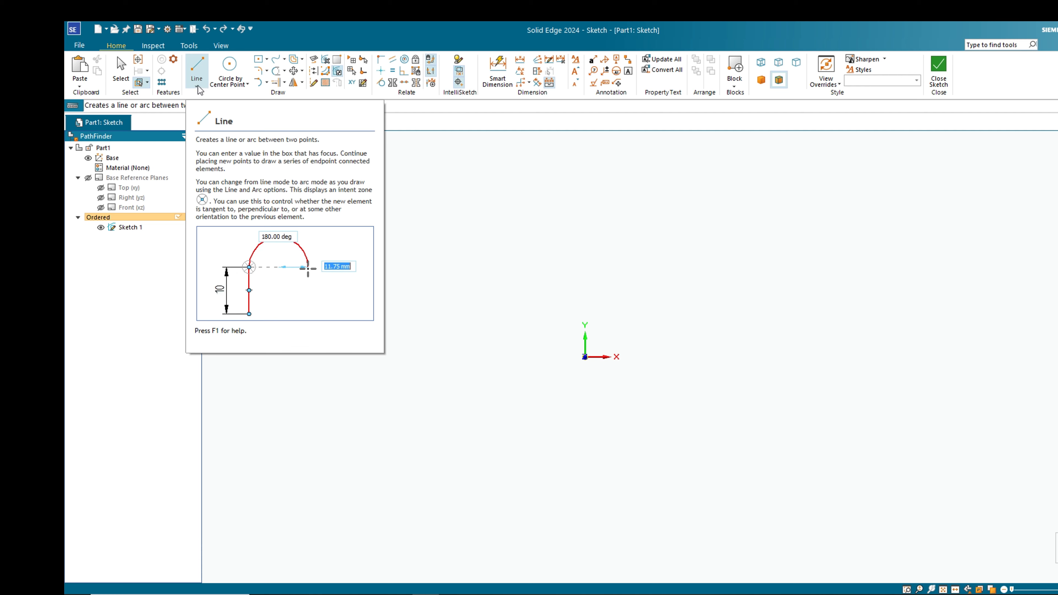
- Draw connected lines from the origin: about 42 mm along +X, about 27 mm up, and about 30 mm back towards -X
{"action": "left_click", "coordinate": [200, 74]}
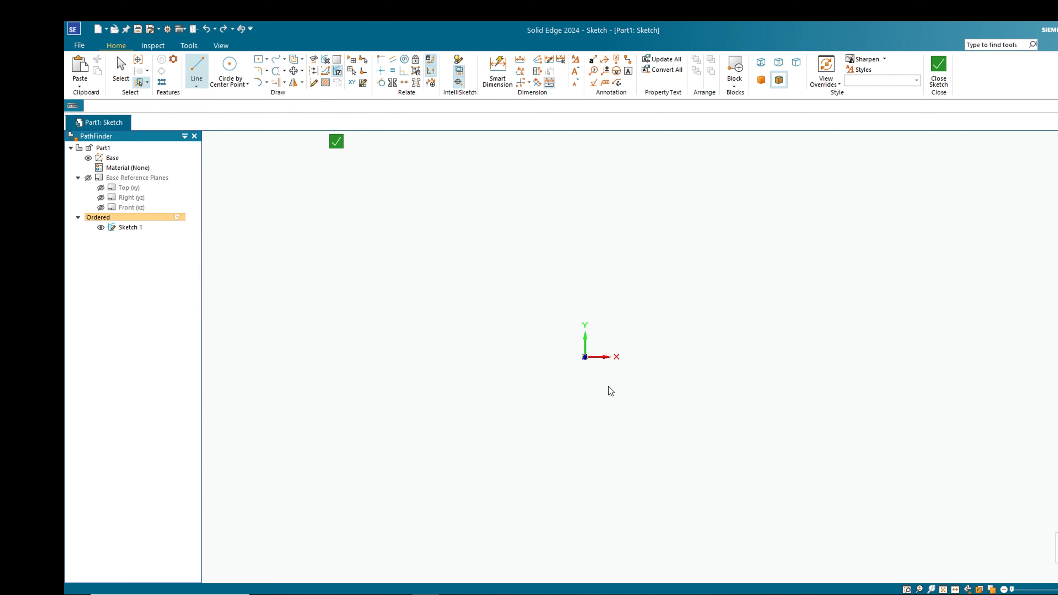
{"action": "left_click", "coordinate": [585, 357]}
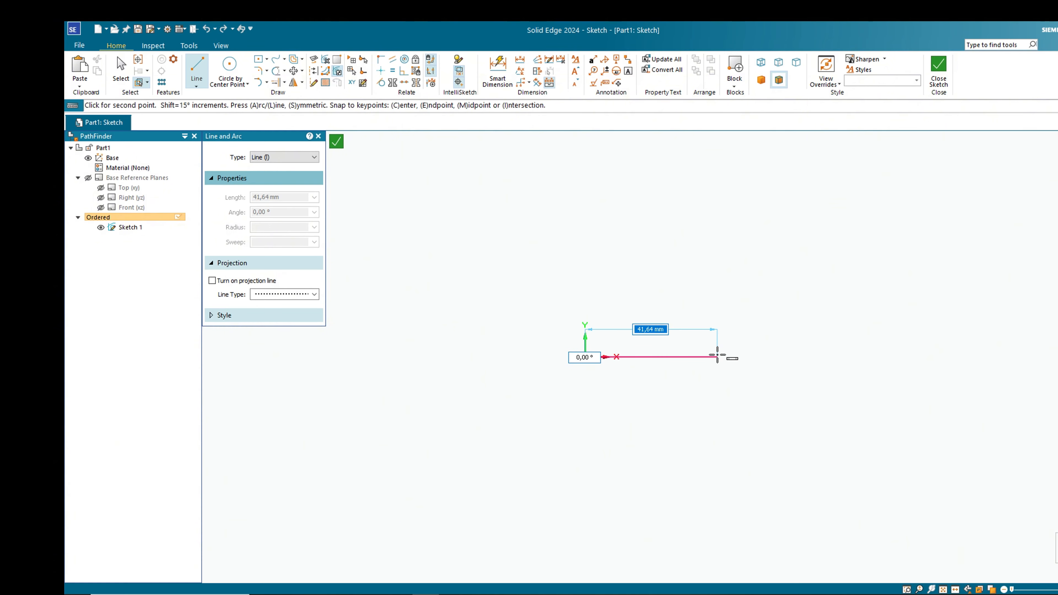
{"action": "left_click", "coordinate": [717, 357]}
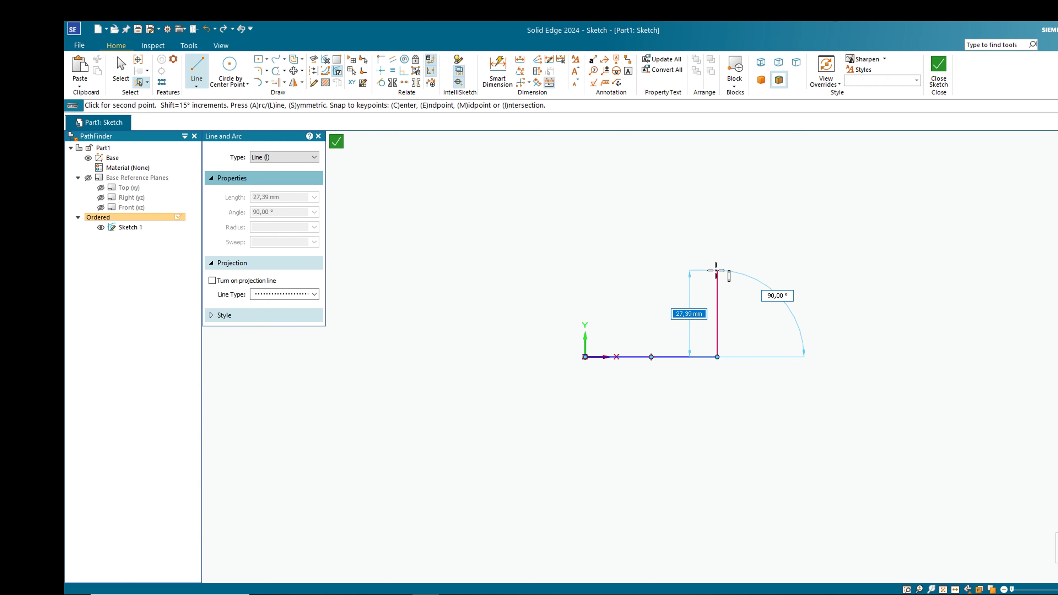
{"action": "left_click", "coordinate": [717, 270]}
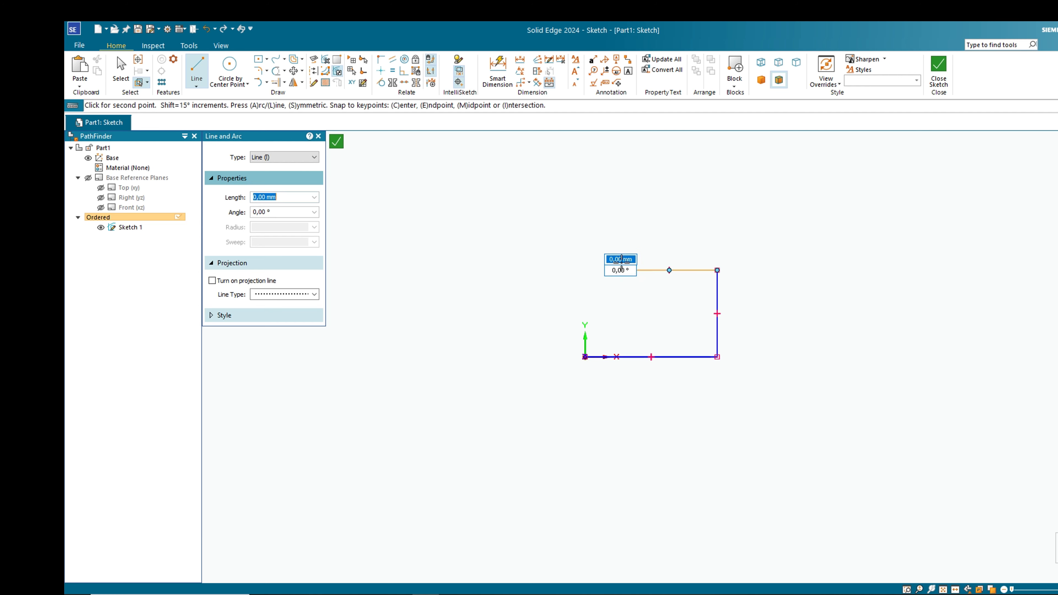
{"action": "left_click", "coordinate": [621, 270]}
- Continue the stepped profile about 18 mm up, 20 mm left, 33 mm down, 23 mm left and 17 mm down, leaving it open
{"action": "left_click", "coordinate": [621, 213]}
{"action": "left_click", "coordinate": [556, 213]}
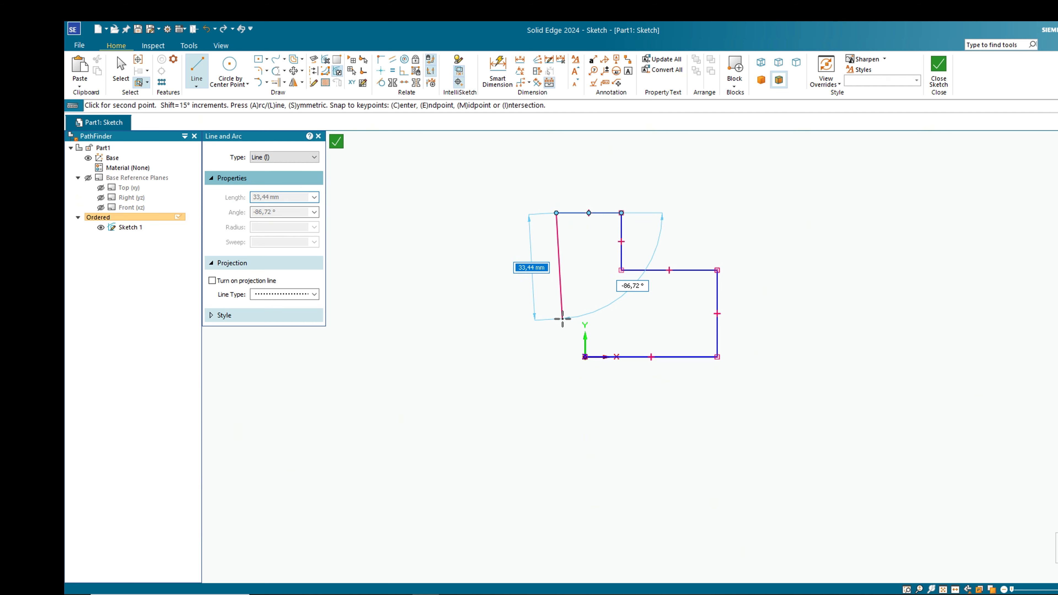
{"action": "left_click", "coordinate": [557, 318]}
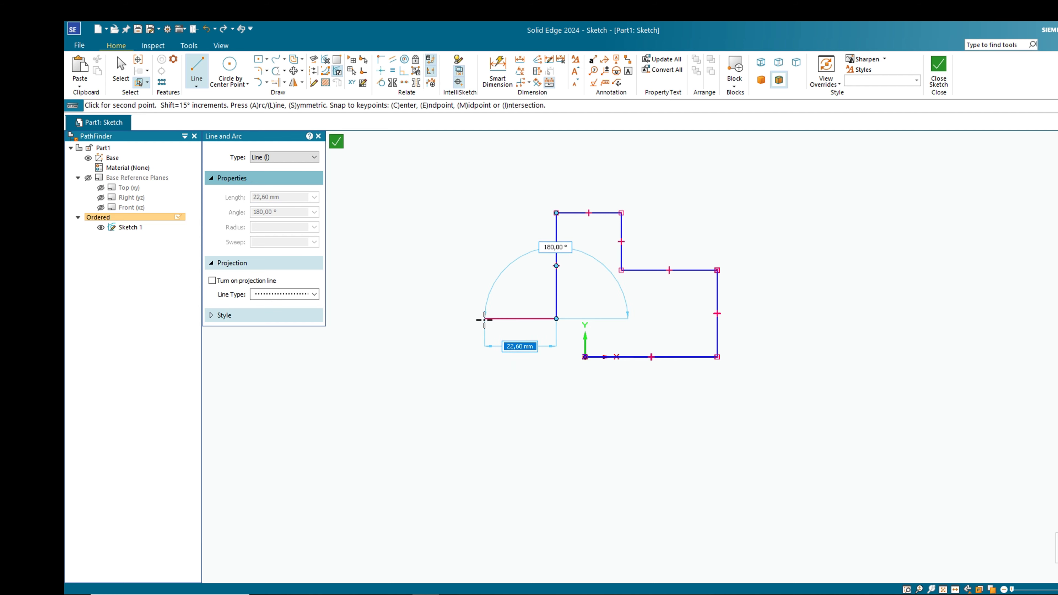
{"action": "left_click", "coordinate": [484, 319]}
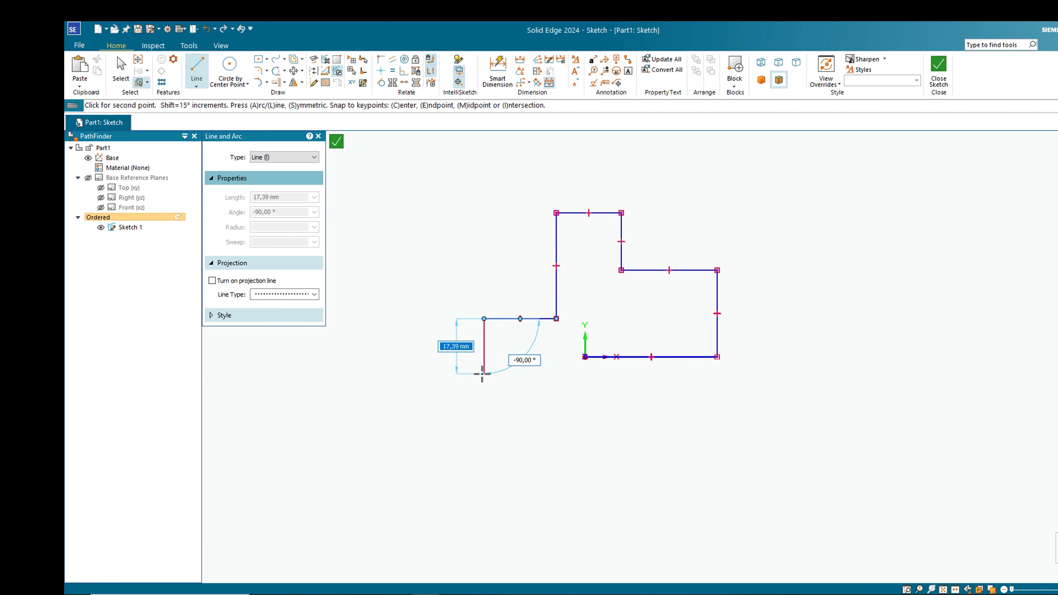
{"action": "left_click", "coordinate": [484, 373]}
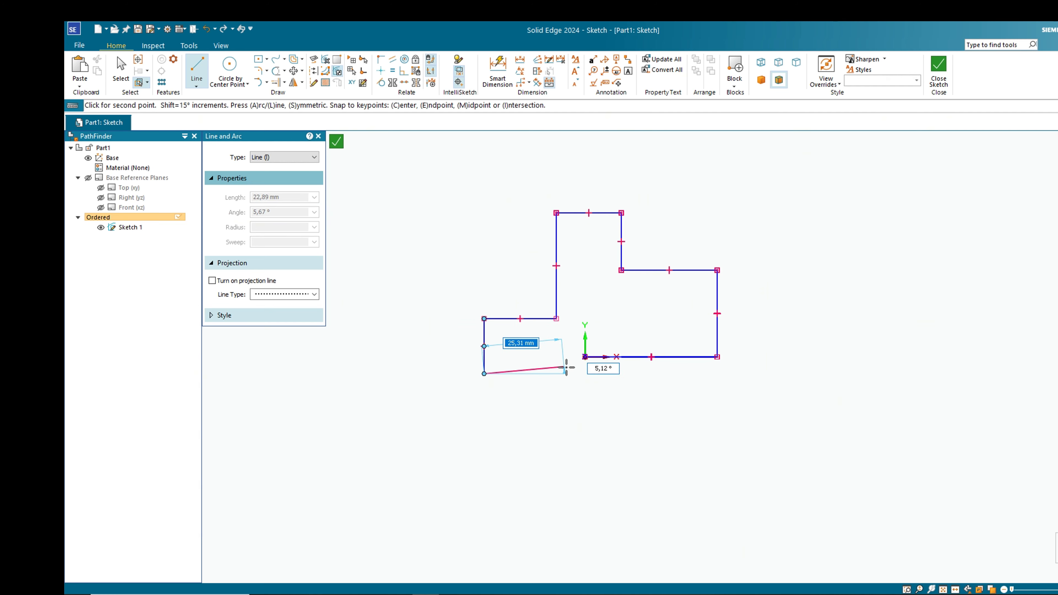
{"action": "scroll", "coordinate": [583, 372], "scroll_direction": "up", "scroll_amount": 3}
{"action": "right_click", "coordinate": [586, 371]}
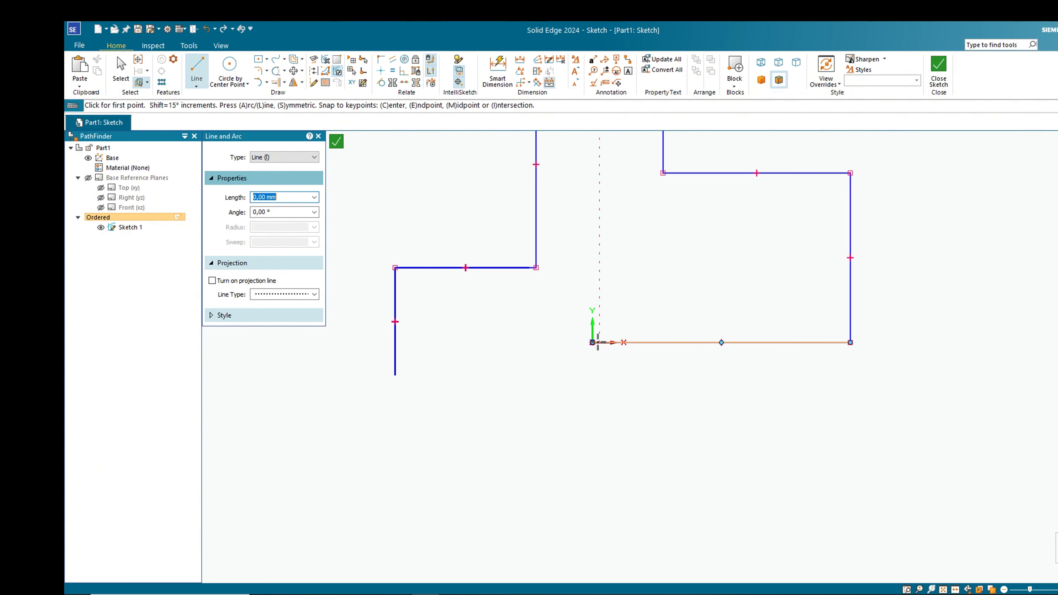
- Draw an inclined line about 24 mm long at about -140° from the profile's open lower-left end
{"action": "scroll", "coordinate": [610, 418], "scroll_direction": "down", "scroll_amount": 2}
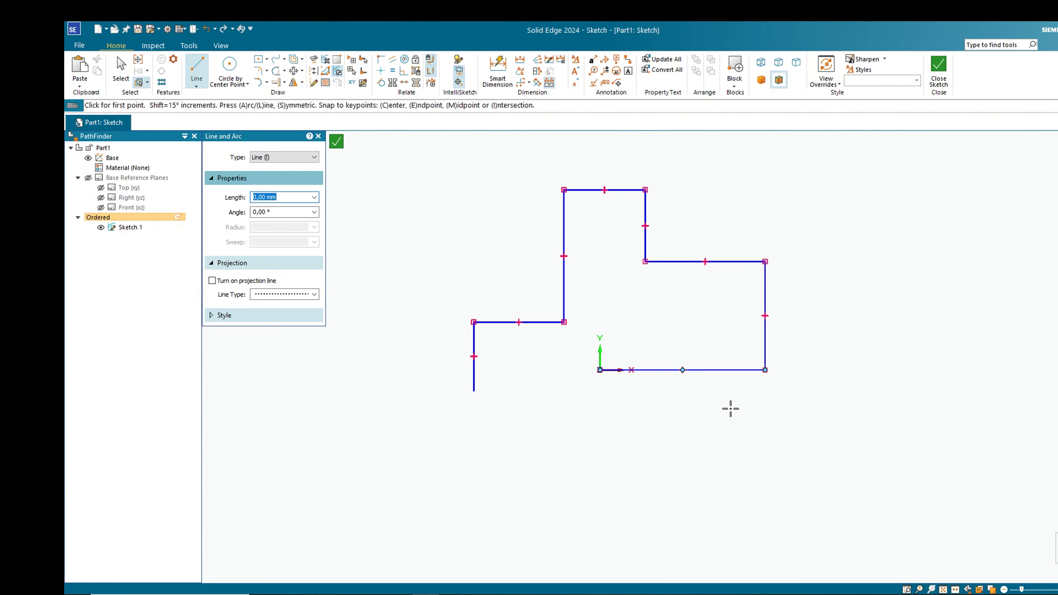
{"action": "scroll", "coordinate": [738, 400], "scroll_direction": "down", "scroll_amount": 1}
{"action": "scroll", "coordinate": [700, 317], "scroll_direction": "up", "scroll_amount": 1}
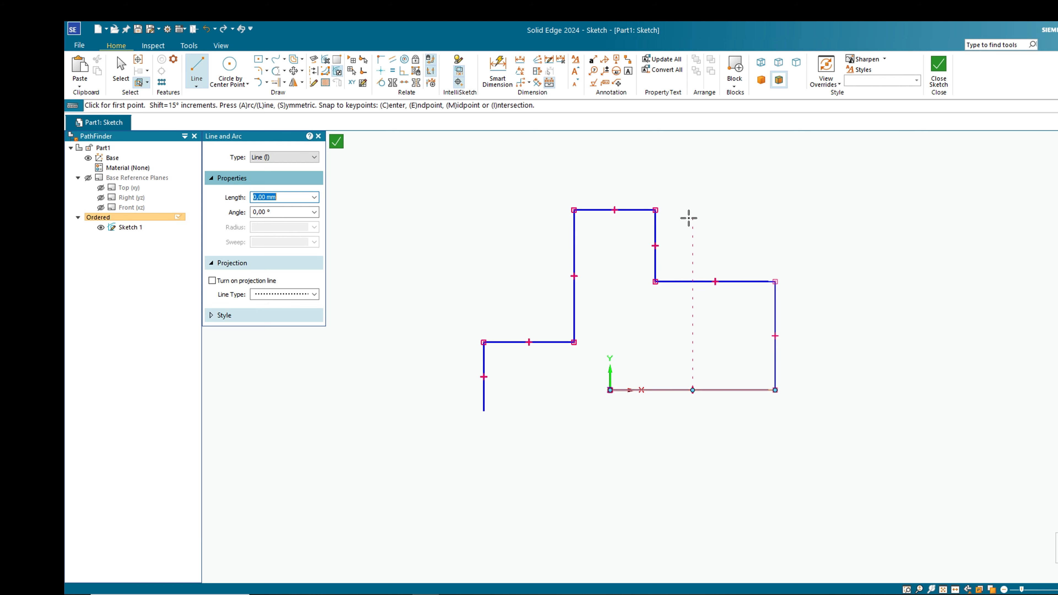
{"action": "scroll", "coordinate": [610, 300], "scroll_direction": "down", "scroll_amount": 1}
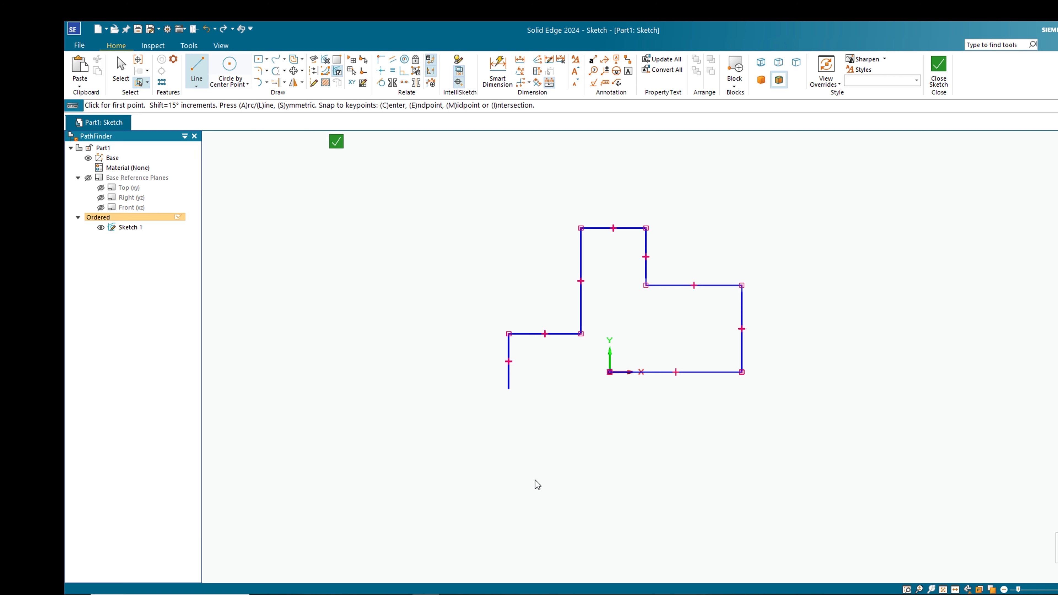
{"action": "left_click", "coordinate": [508, 388]}
{"action": "left_click", "coordinate": [451, 436]}
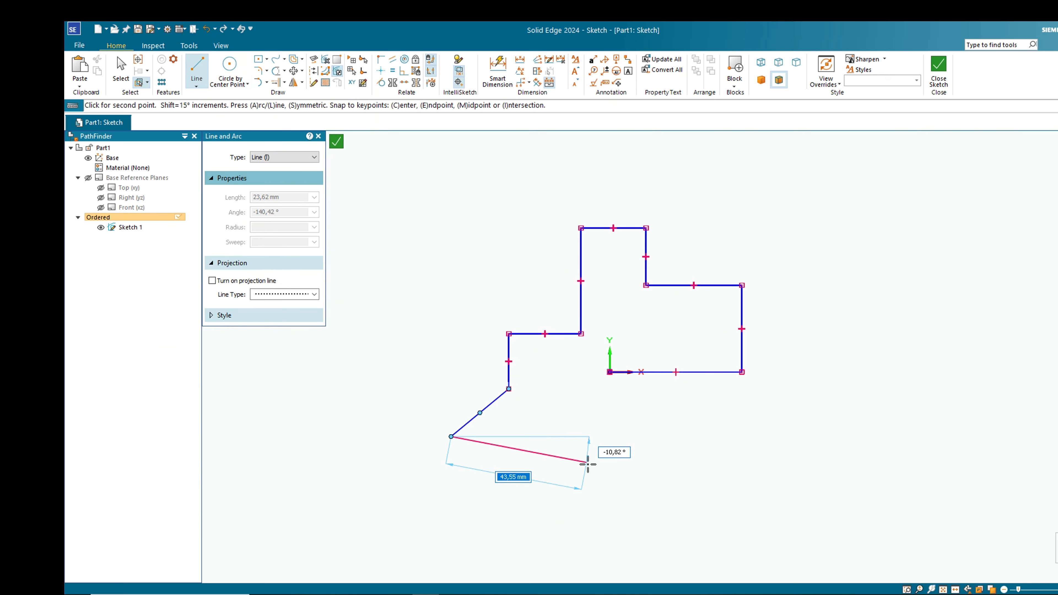
{"action": "key", "text": "Escape"}
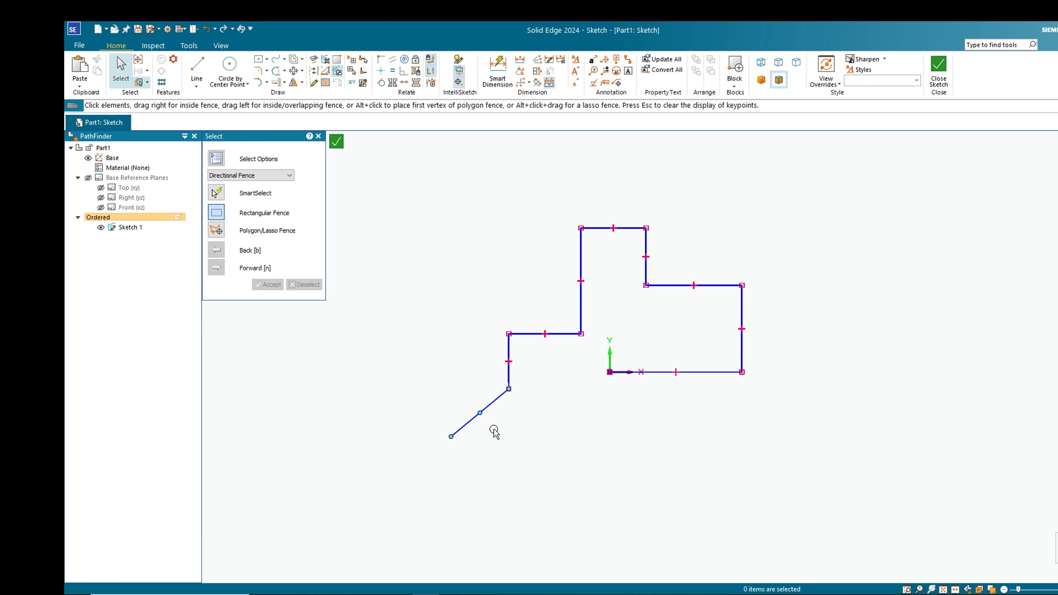
{"action": "key", "text": "Escape"}
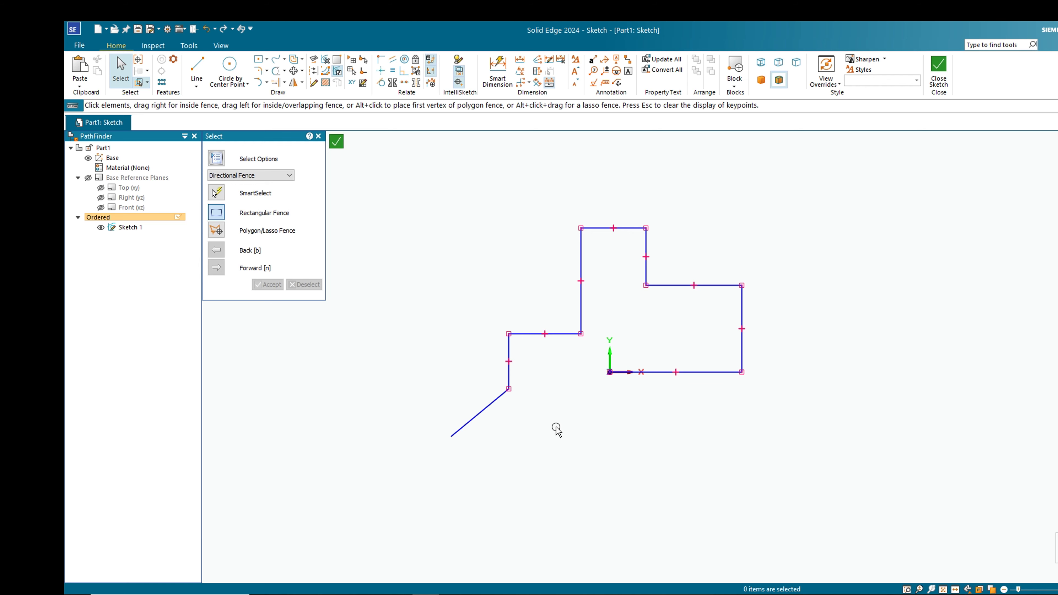
- List the selectable lines, end points and Connect relation at the corner above the short left vertical line
{"action": "scroll", "coordinate": [508, 340], "scroll_direction": "up", "scroll_amount": 5}
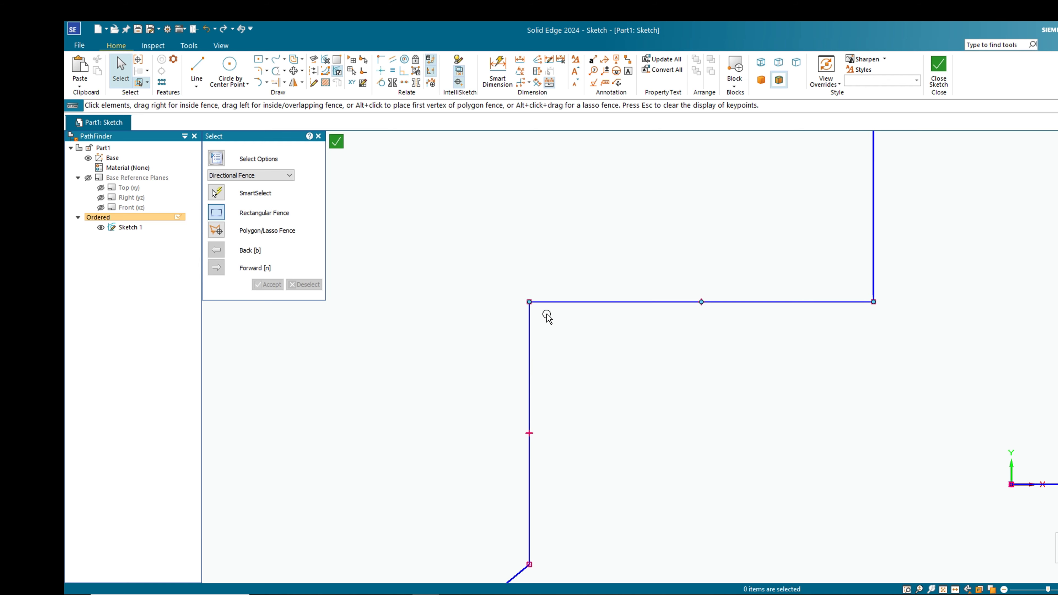
{"action": "right_click", "coordinate": [529, 301]}
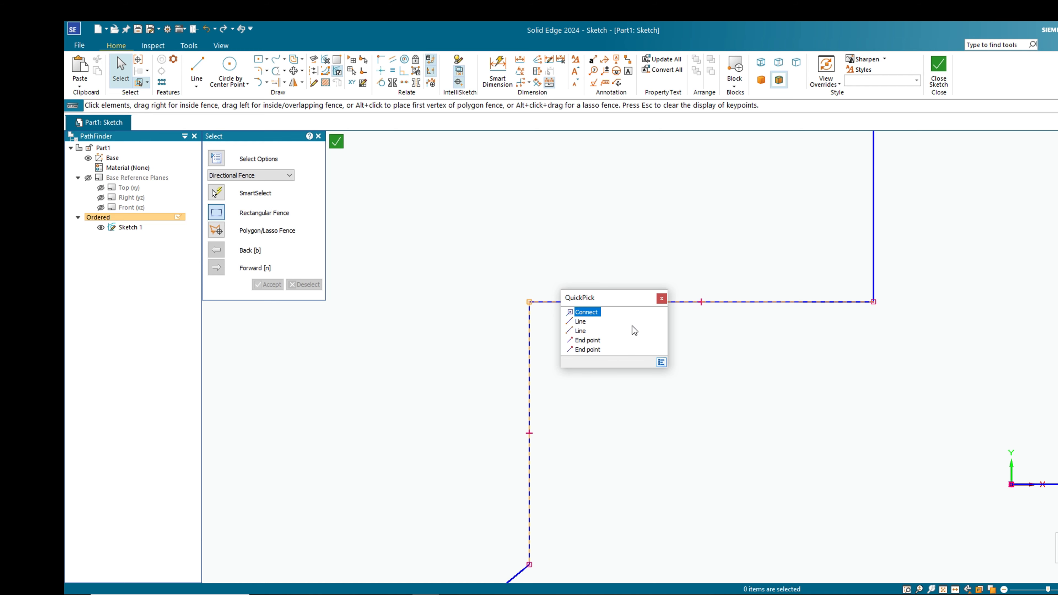
{"action": "scroll", "coordinate": [687, 292], "scroll_direction": "down", "scroll_amount": 3}
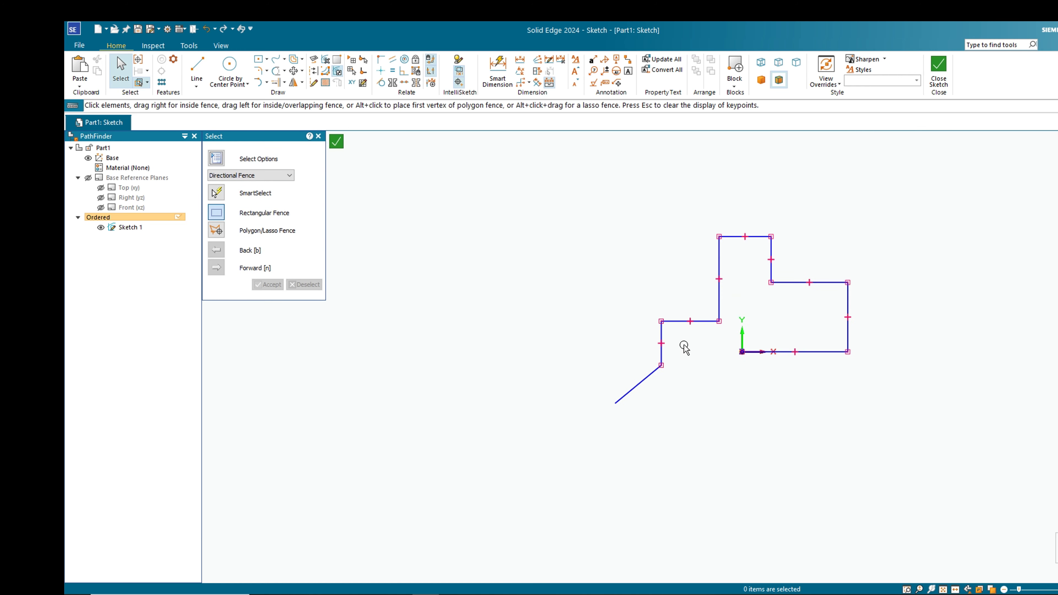
- Dimension the length of the horizontal line starting at the origin, keeping its drawn value
{"action": "scroll", "coordinate": [894, 232], "scroll_direction": "up", "scroll_amount": 1}
{"action": "scroll", "coordinate": [830, 285], "scroll_direction": "up", "scroll_amount": 1}
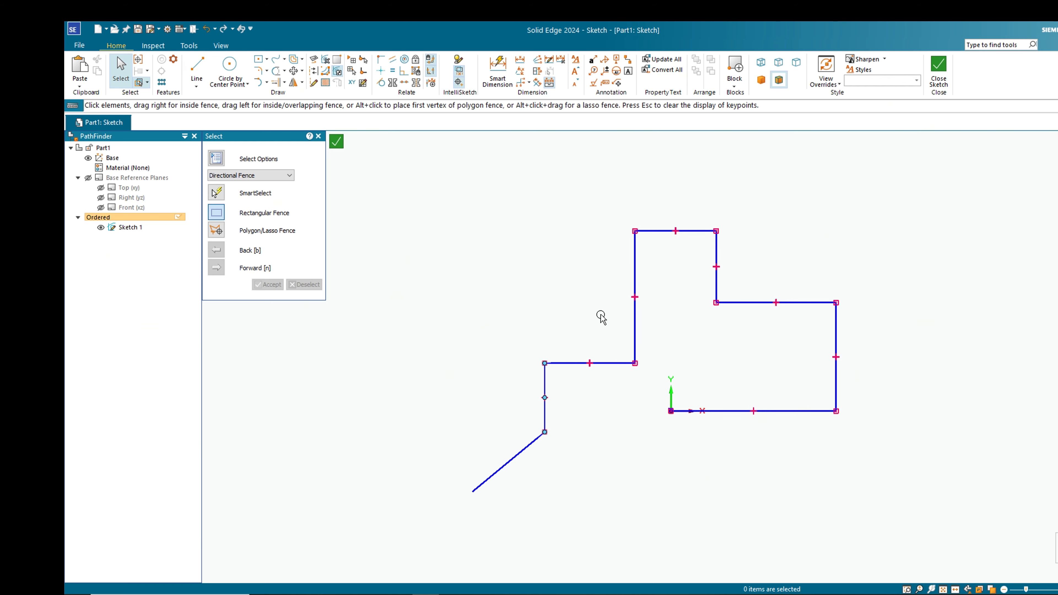
{"action": "left_click", "coordinate": [498, 75]}
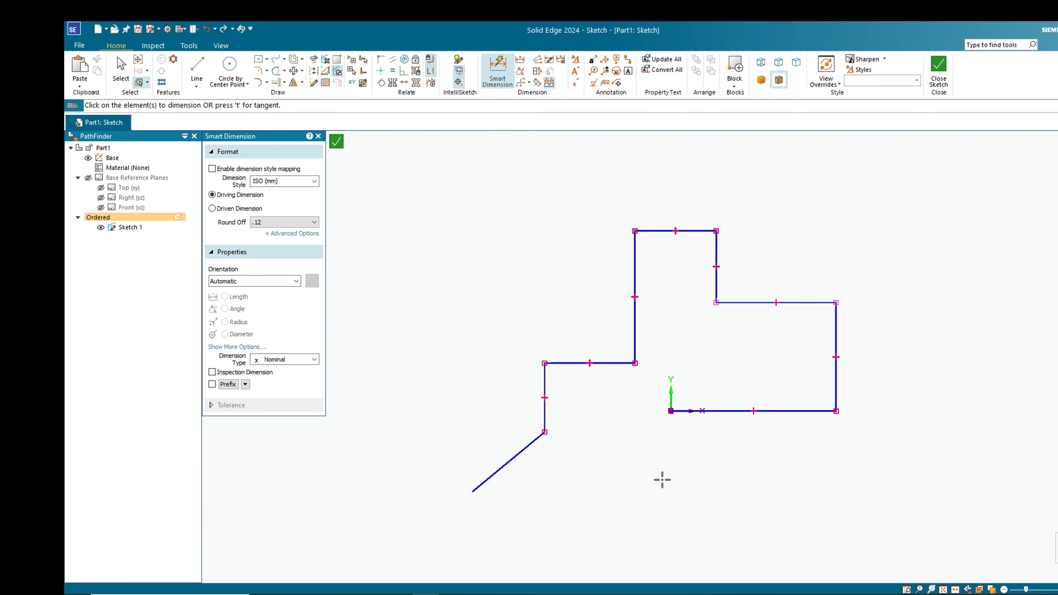
{"action": "left_click", "coordinate": [803, 411]}
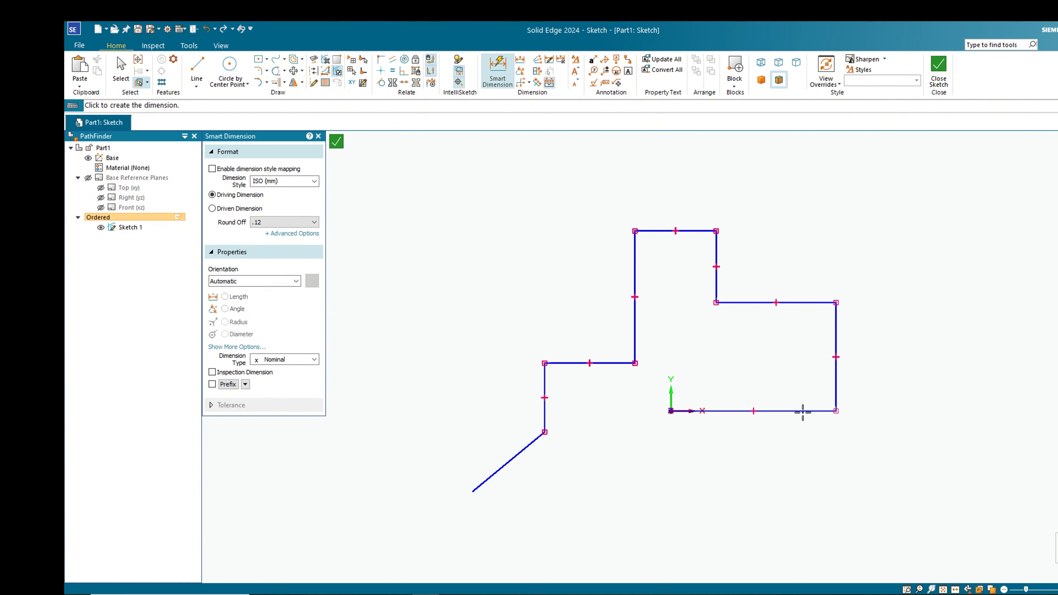
{"action": "left_click", "coordinate": [803, 456]}
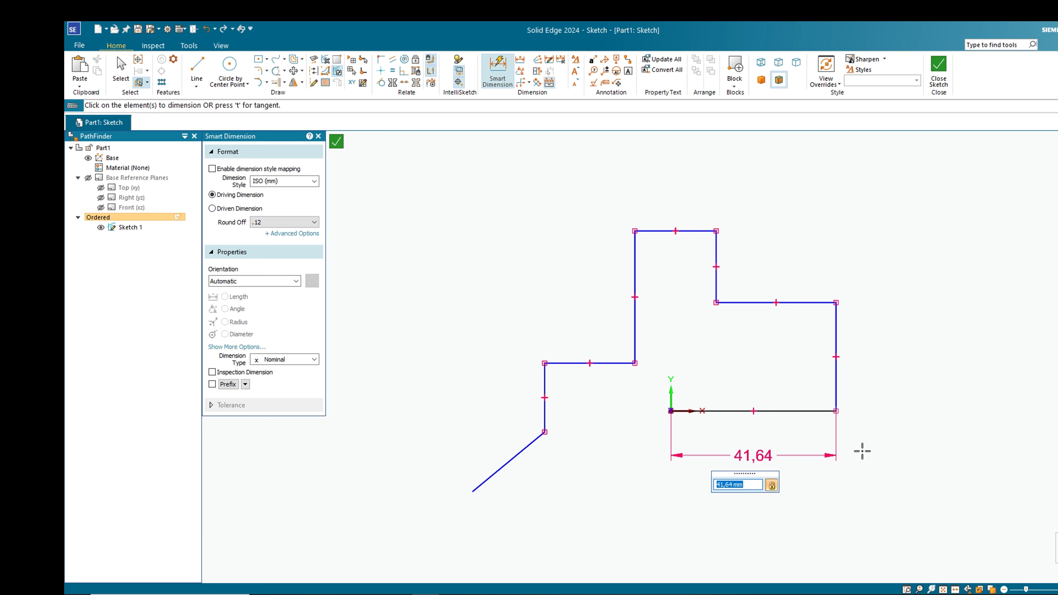
{"action": "key", "text": "Escape"}
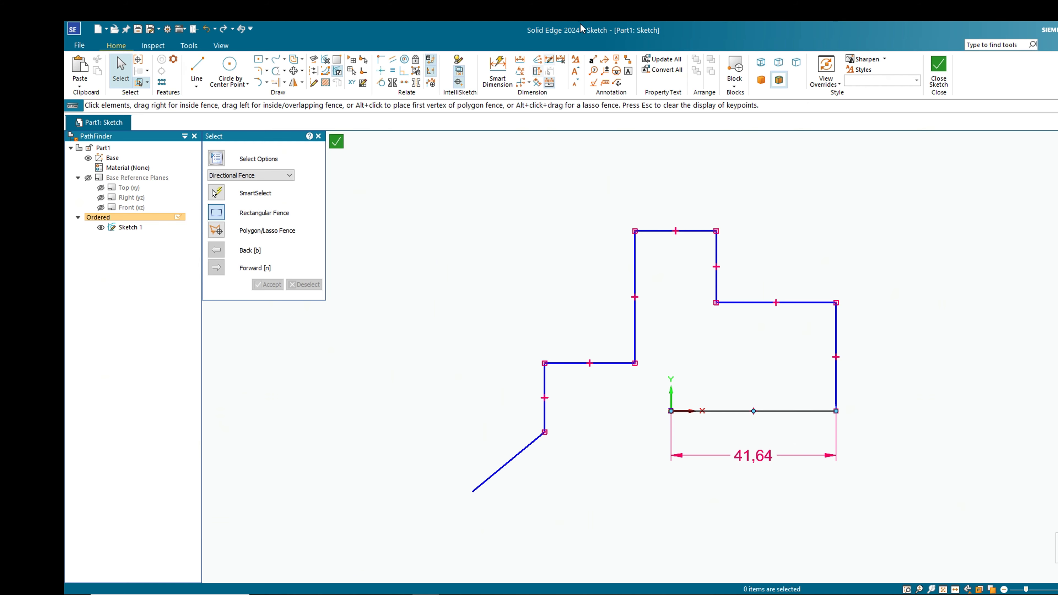
- Dimension the inclined line's length along the line
{"action": "left_click", "coordinate": [497, 69]}
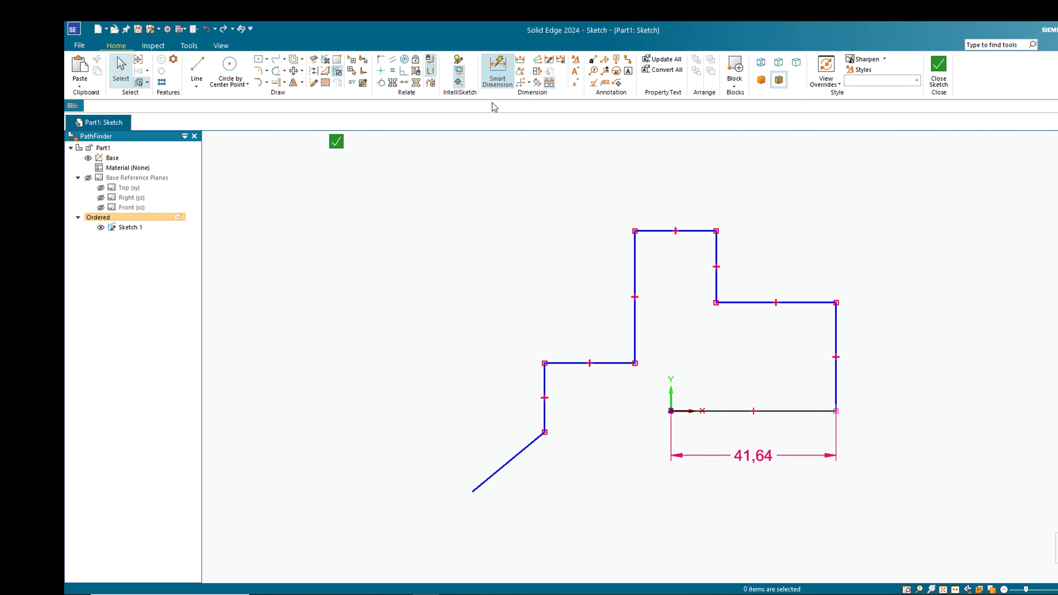
{"action": "left_click", "coordinate": [511, 462]}
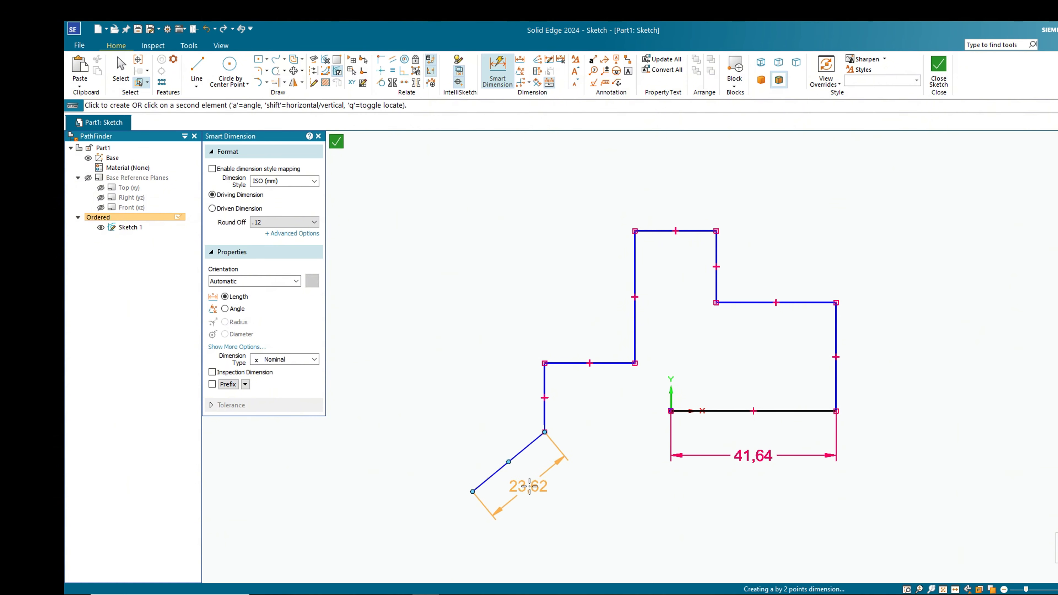
{"action": "left_click", "coordinate": [529, 494]}
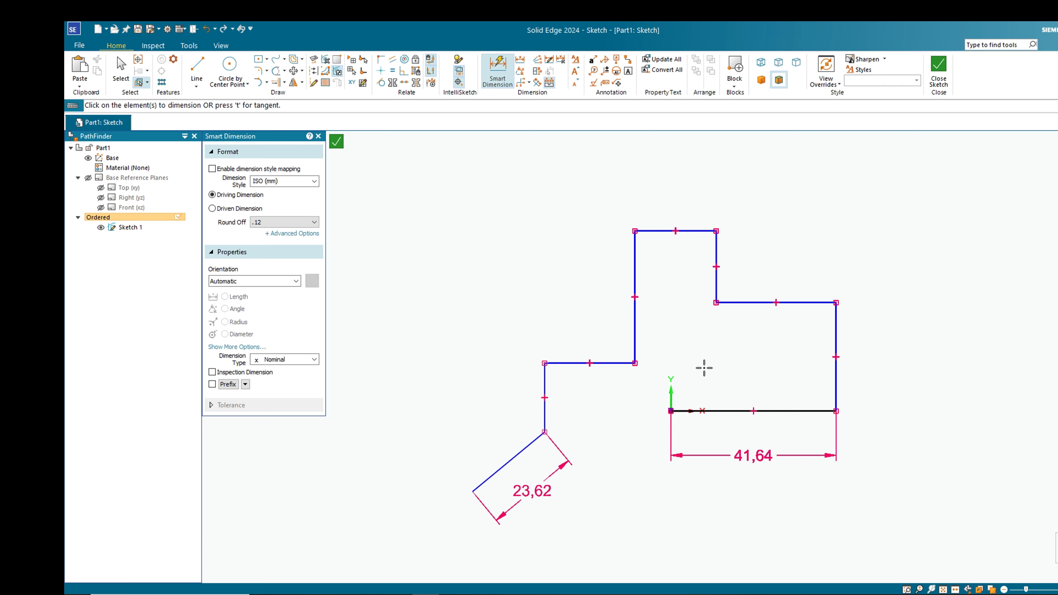
- Toggle the relationship colours that distinguish fully constrained from underconstrained sketch lines
{"action": "scroll", "coordinate": [762, 359], "scroll_direction": "down", "scroll_amount": 1}
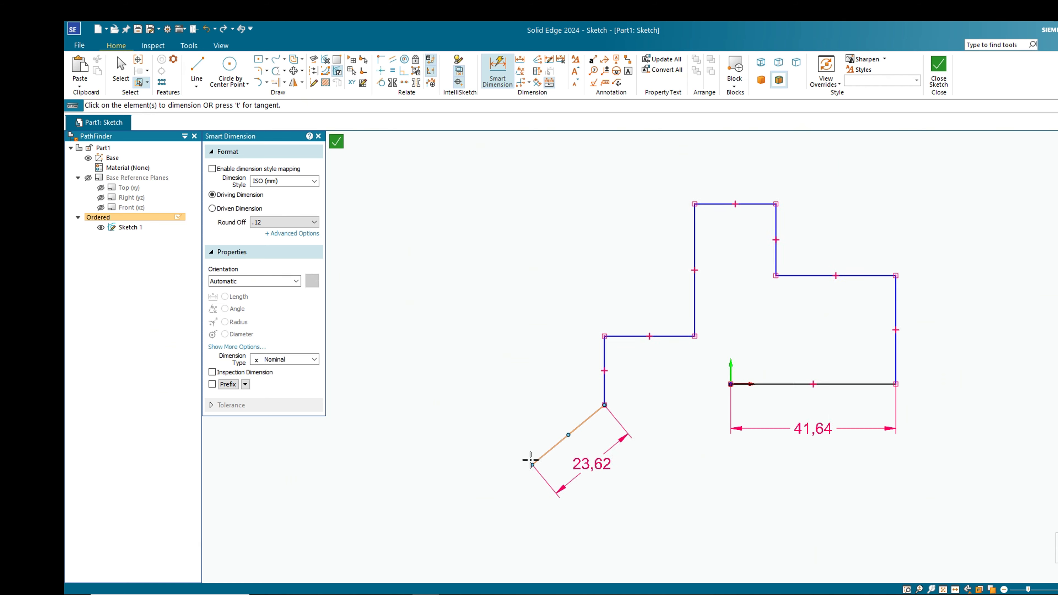
{"action": "scroll", "coordinate": [844, 380], "scroll_direction": "up", "scroll_amount": 1}
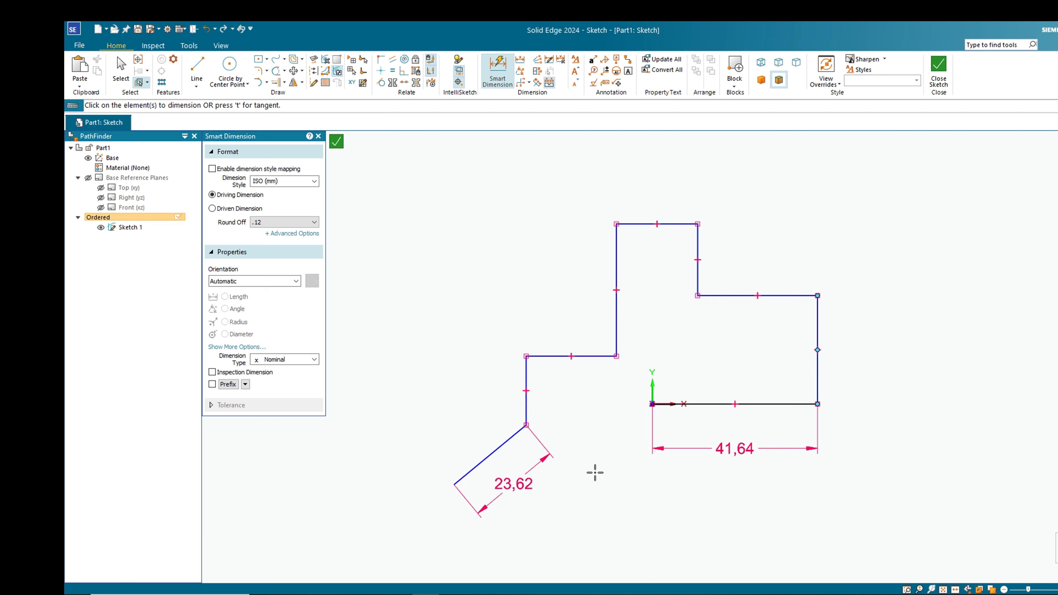
{"action": "scroll", "coordinate": [600, 473], "scroll_direction": "down", "scroll_amount": 2}
{"action": "scroll", "coordinate": [712, 414], "scroll_direction": "up", "scroll_amount": 1}
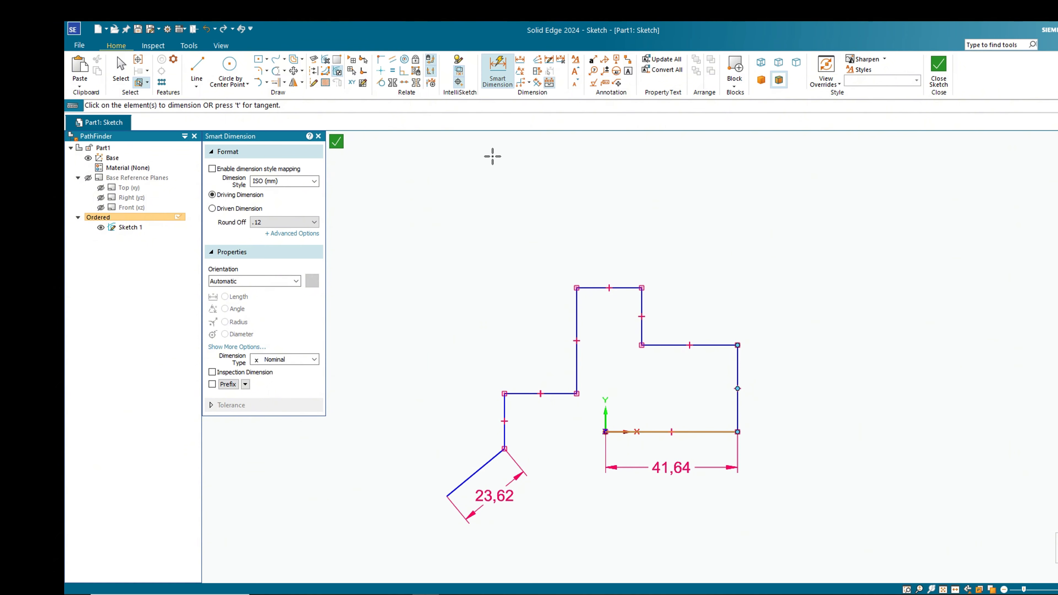
{"action": "left_click", "coordinate": [459, 77]}
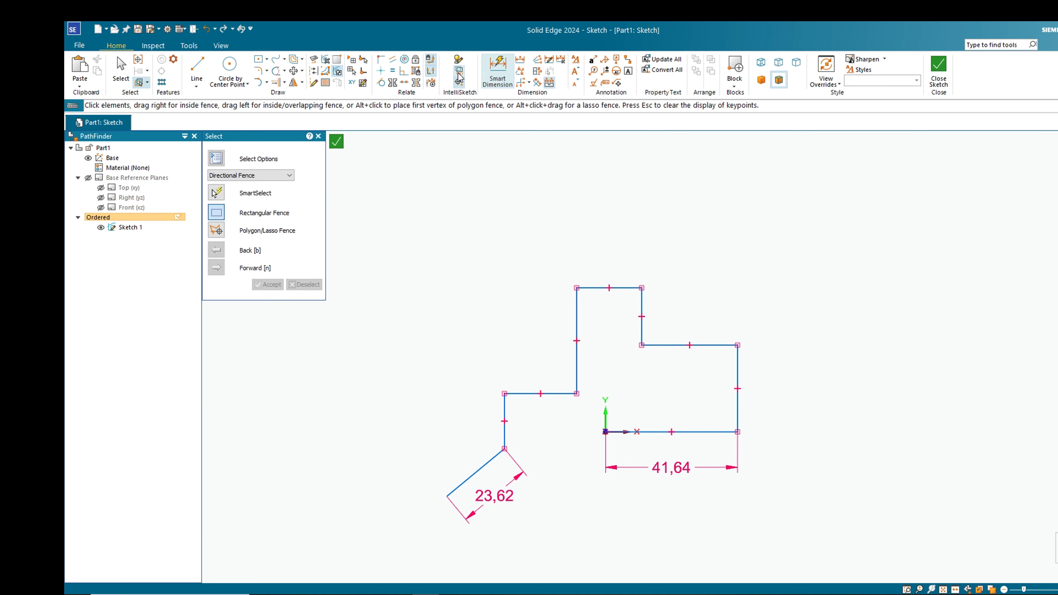
{"action": "left_click", "coordinate": [457, 73]}
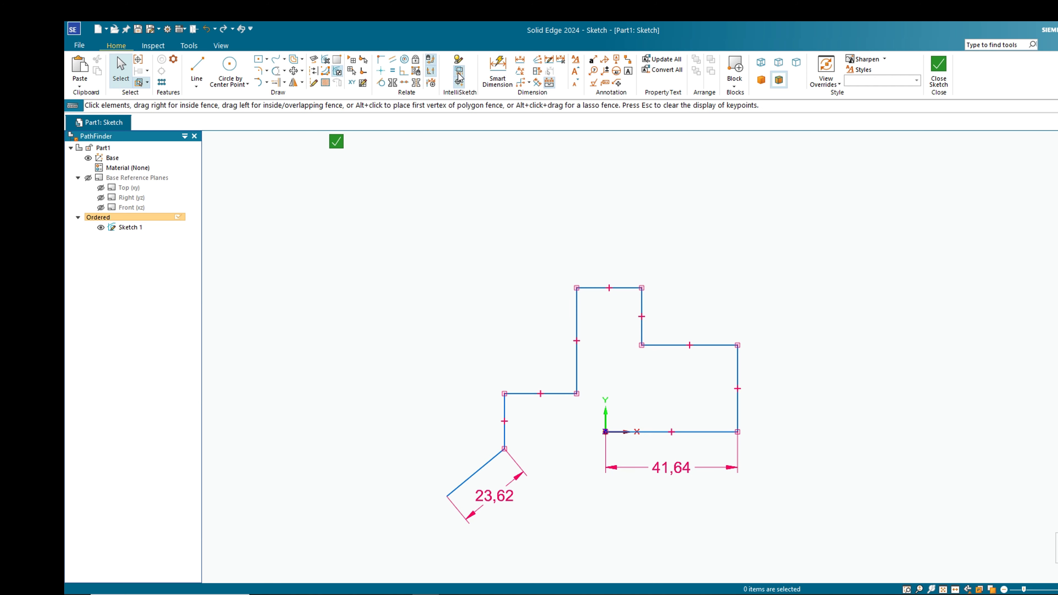
- Turn the relationship colours back on and delete the entire stepped line sketch together with its dimensions
{"action": "left_click", "coordinate": [457, 73]}
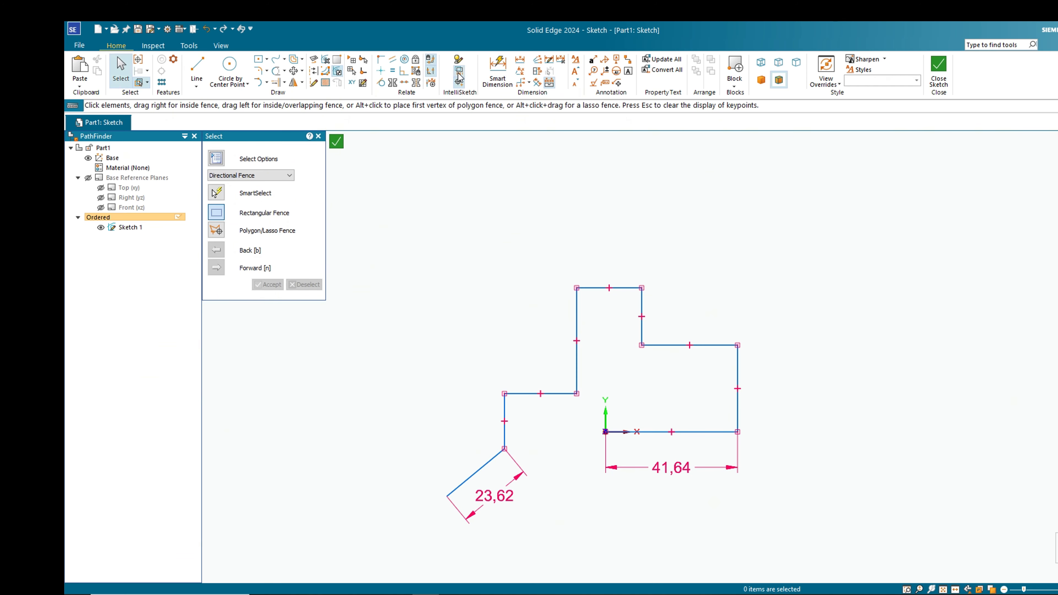
{"action": "left_click", "coordinate": [458, 75]}
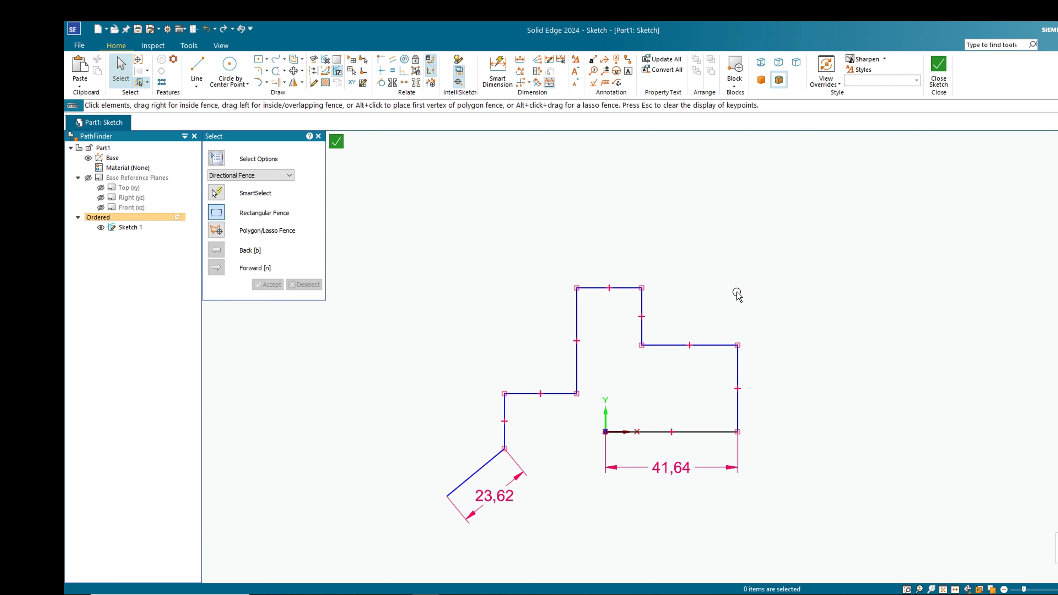
{"action": "scroll", "coordinate": [736, 299], "scroll_direction": "down", "scroll_amount": 1}
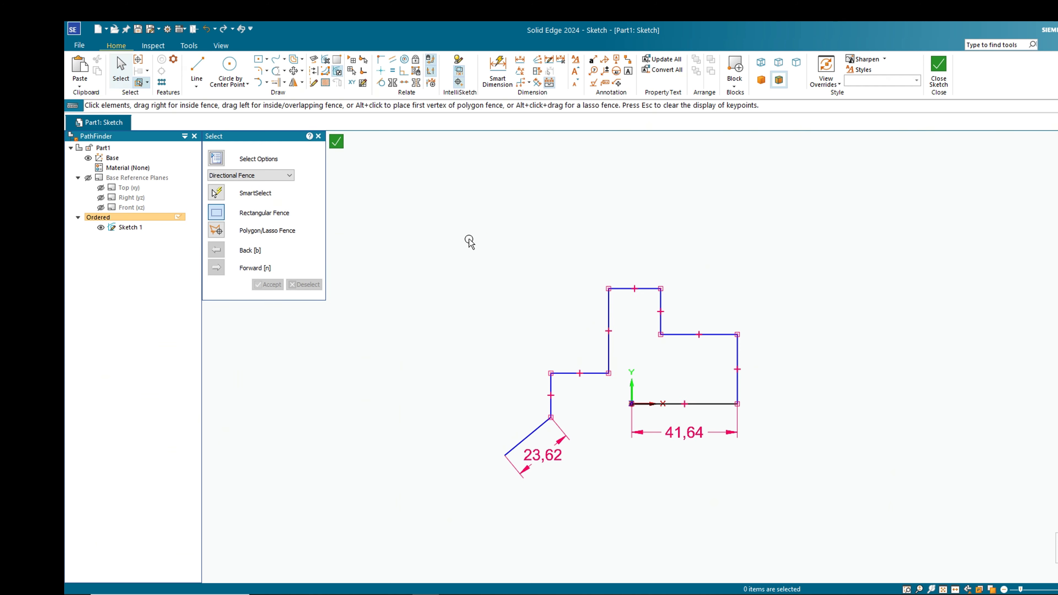
{"action": "mouse_move", "coordinate": [457, 249]}
{"action": "left_mouse_down"}
{"action": "mouse_move", "coordinate": [783, 484]}
{"action": "mouse_move", "coordinate": [882, 527]}
{"action": "mouse_move", "coordinate": [864, 519]}
{"action": "left_mouse_up"}
{"action": "key", "text": "Delete"}
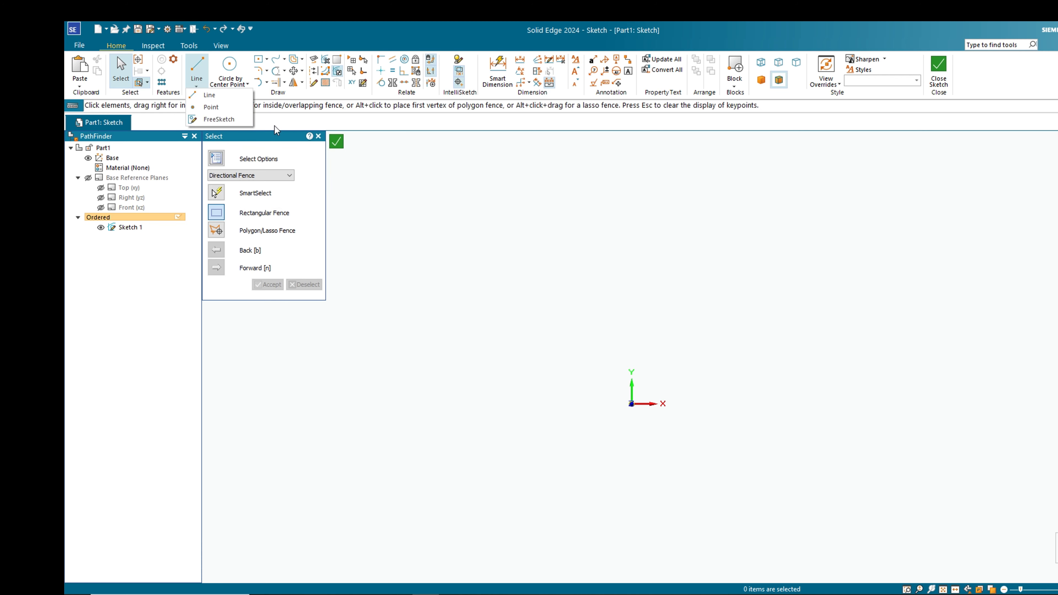
- Place five separate sketch points scattered above and to the left of the origin with the Point command
{"action": "left_click", "coordinate": [238, 109]}
{"action": "left_click", "coordinate": [501, 257]}
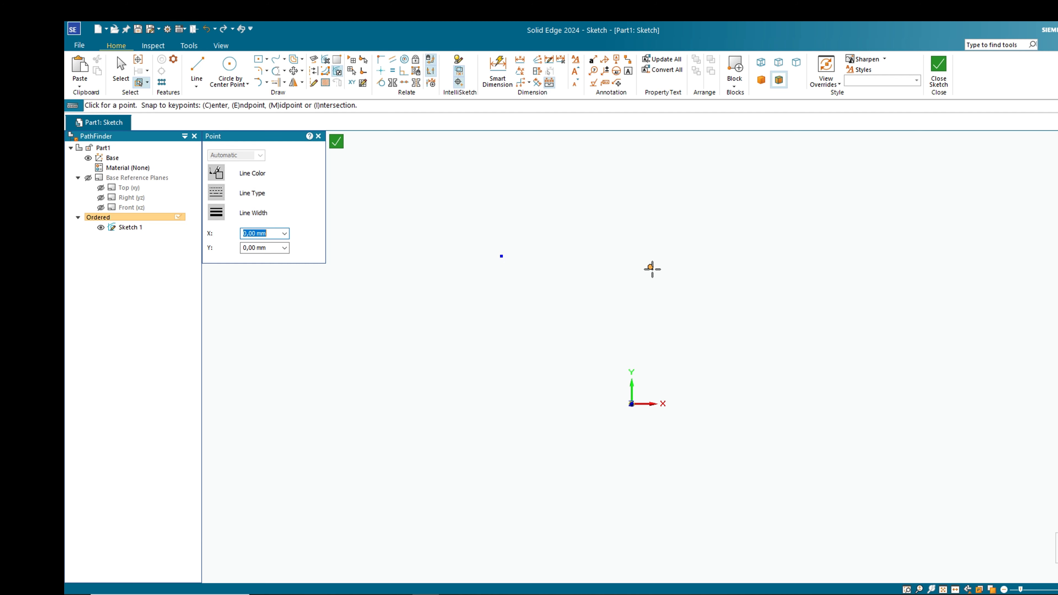
{"action": "left_click", "coordinate": [650, 266]}
{"action": "left_click", "coordinate": [703, 320]}
{"action": "left_click", "coordinate": [559, 325]}
{"action": "left_click", "coordinate": [559, 409]}
{"action": "key", "text": "Escape"}
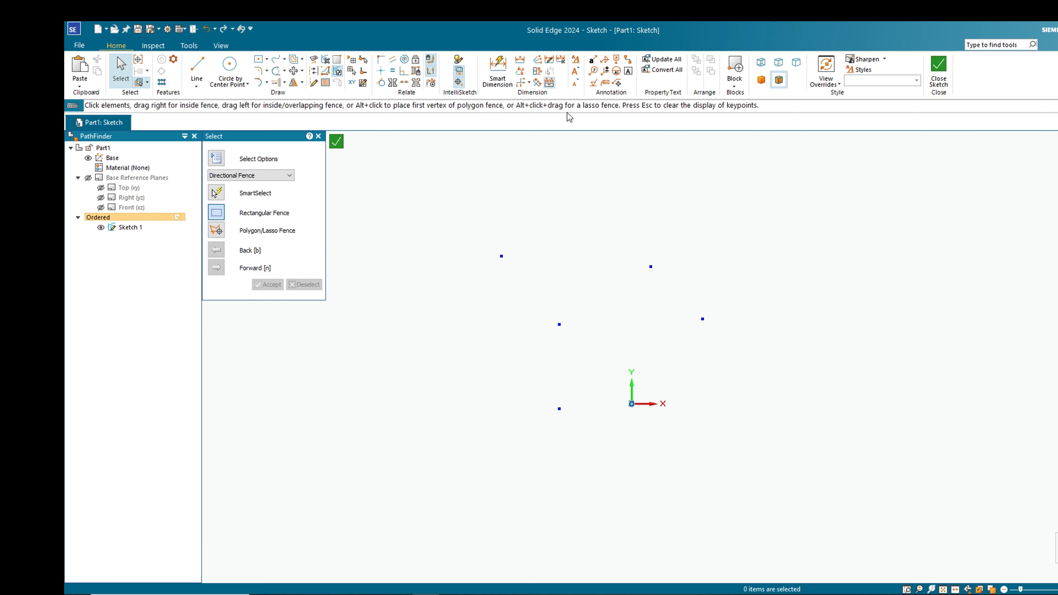
- Dimension the horizontal distances from the origin to the upper-left point and to the lowest point, keeping their drawn values
{"action": "left_click", "coordinate": [498, 69]}
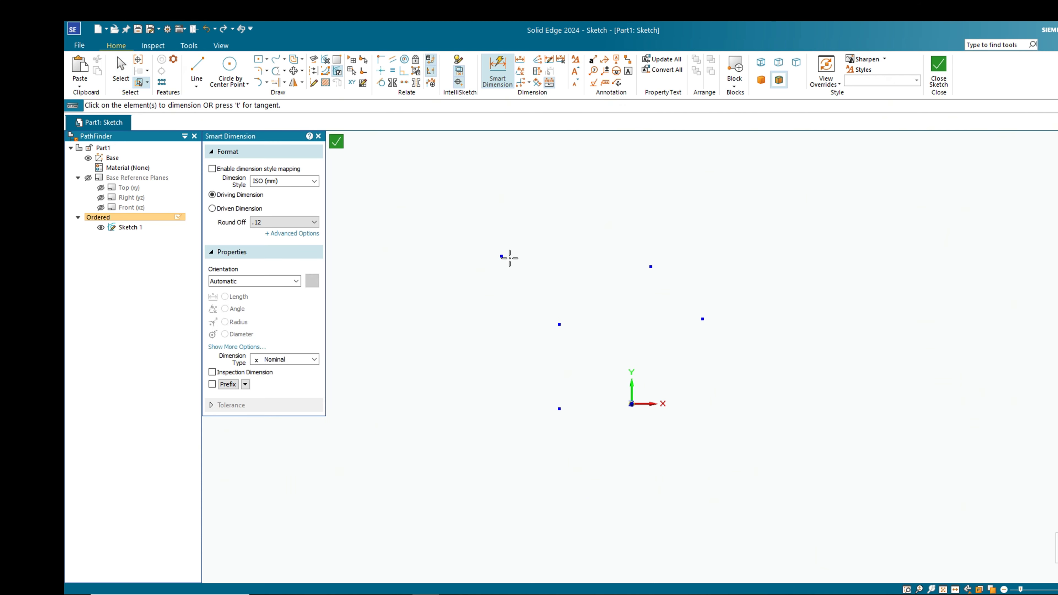
{"action": "left_click", "coordinate": [631, 392]}
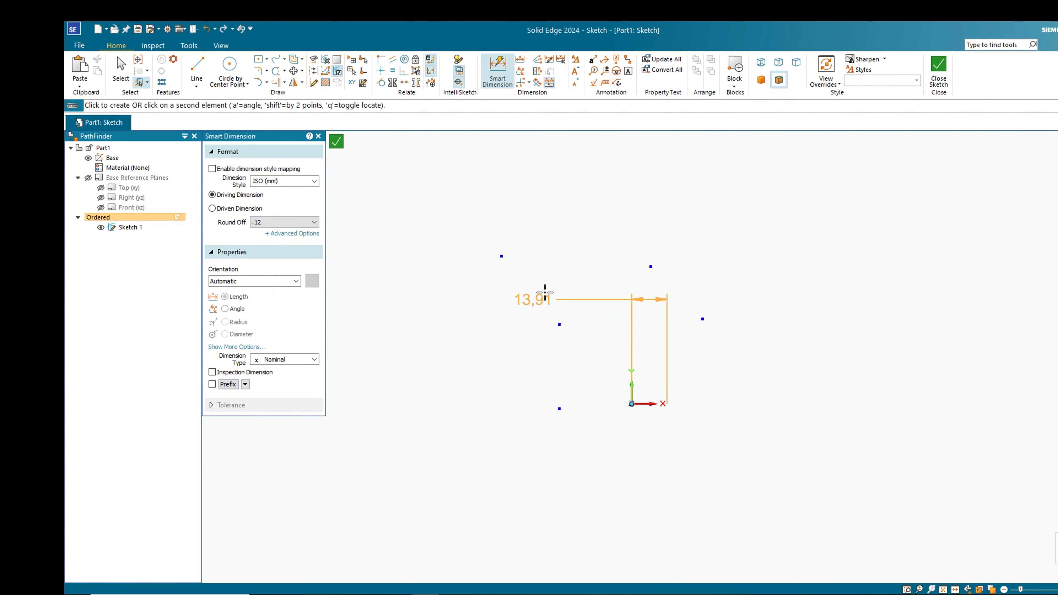
{"action": "left_click", "coordinate": [501, 256]}
{"action": "left_click", "coordinate": [529, 214]}
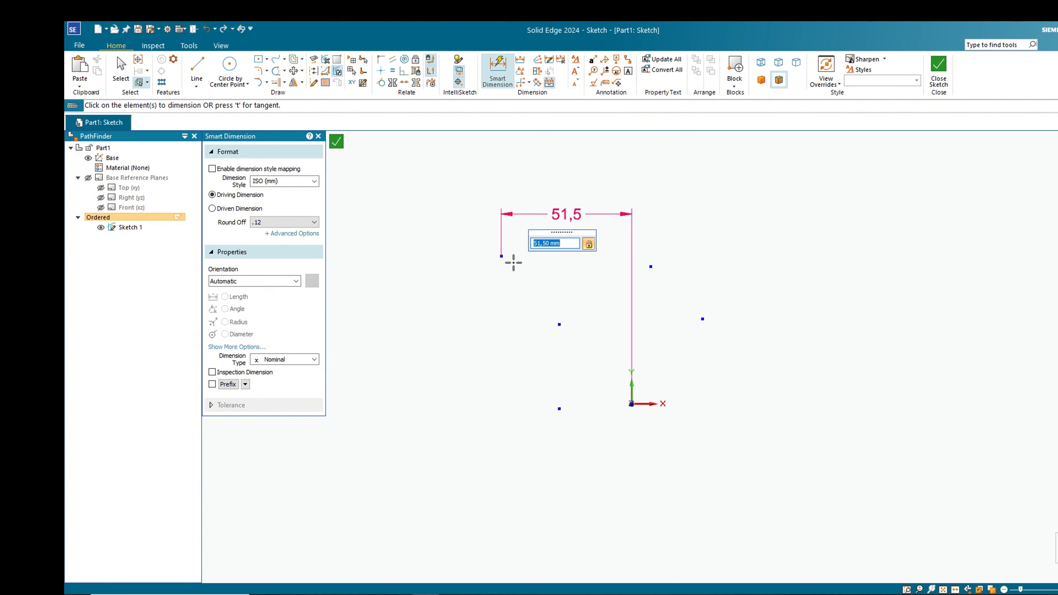
{"action": "key", "text": "Return"}
{"action": "left_click", "coordinate": [632, 404]}
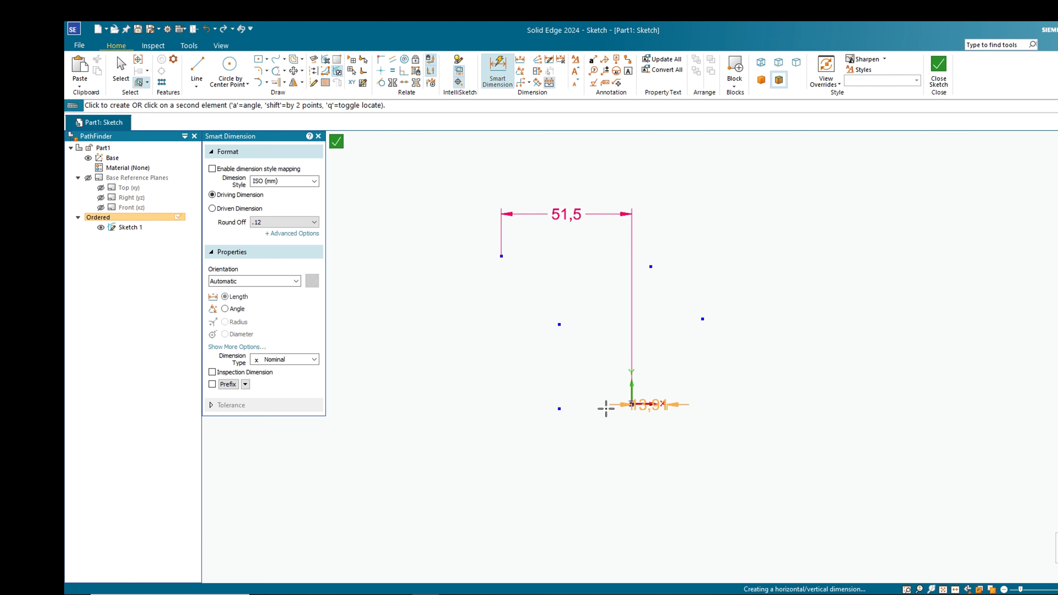
{"action": "left_click", "coordinate": [559, 409]}
{"action": "left_click", "coordinate": [575, 460]}
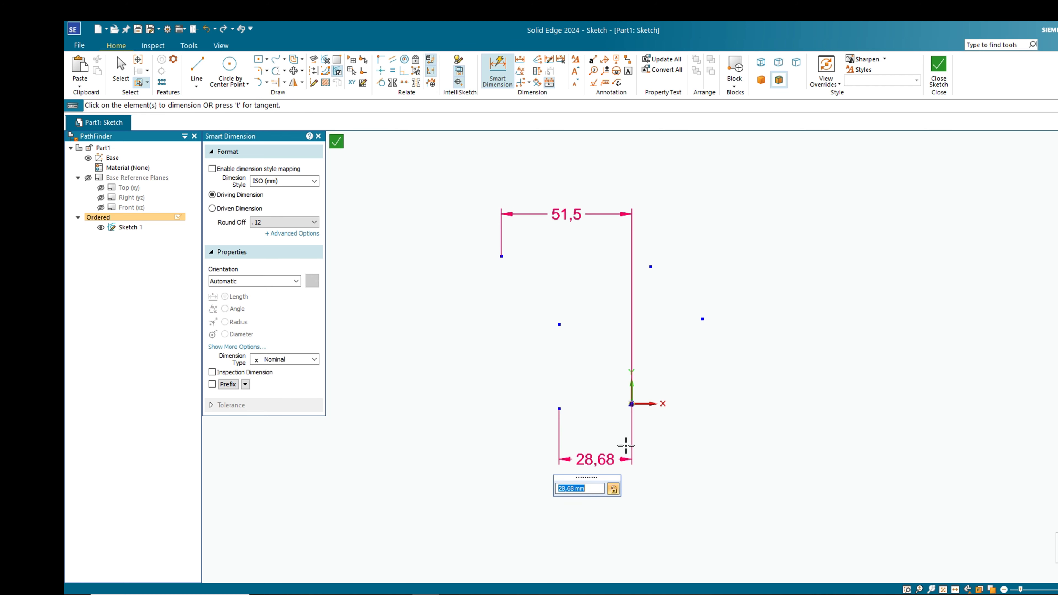
{"action": "key", "text": "Return"}
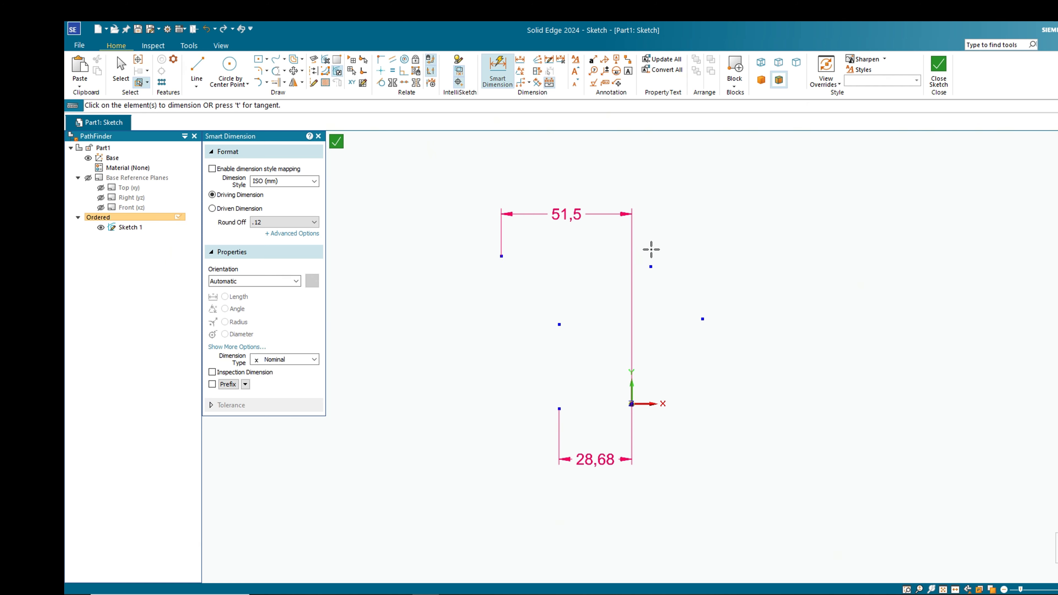
{"action": "key", "text": "Escape"}
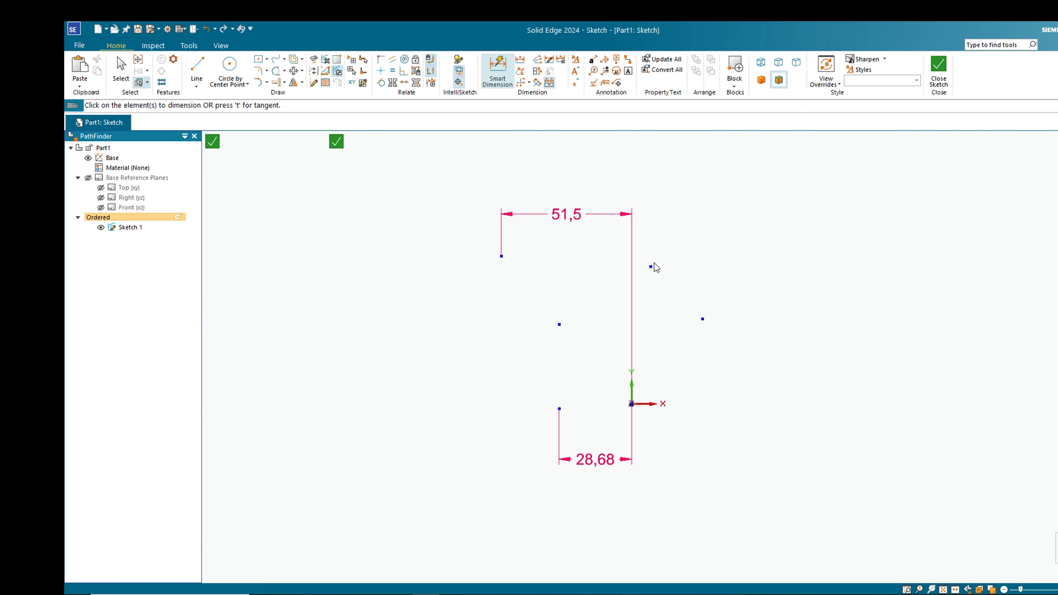
- Delete all five sketch points and their two horizontal dimensions
{"action": "left_click_drag", "start_coordinate": [458, 171], "coordinate": [817, 480]}
{"action": "key", "text": "Delete"}
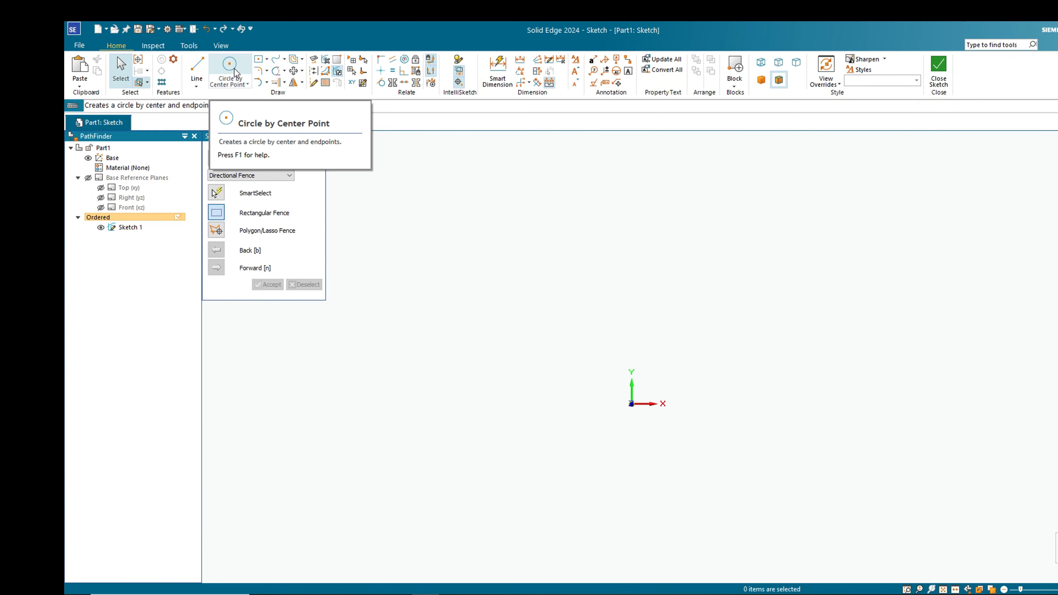
- Draw a circle about 87 mm in diameter by center point, centred on the origin
{"action": "left_click", "coordinate": [230, 68]}
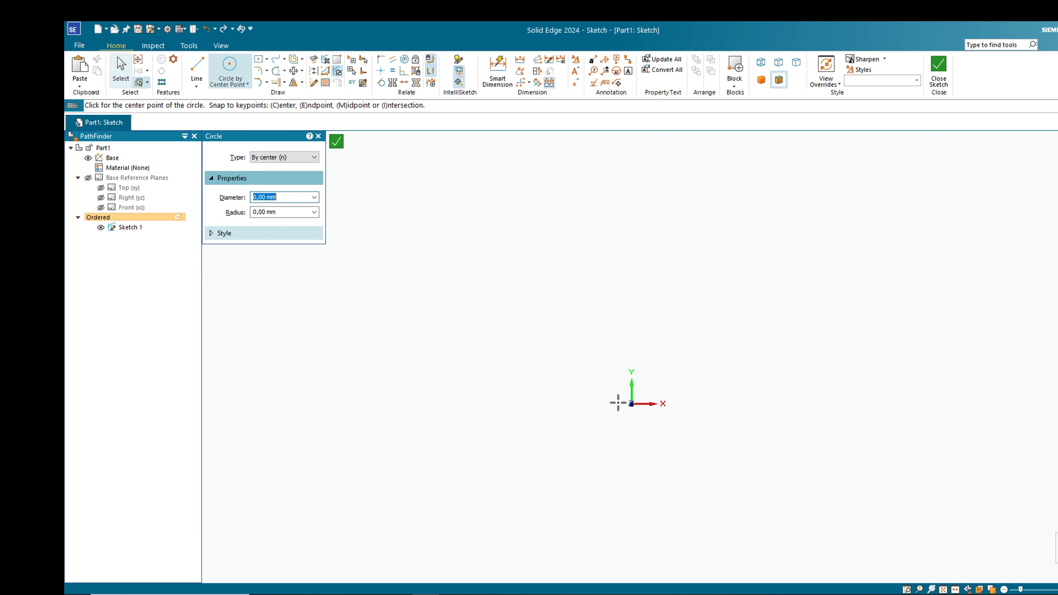
{"action": "left_click", "coordinate": [632, 404]}
{"action": "left_click", "coordinate": [742, 429]}
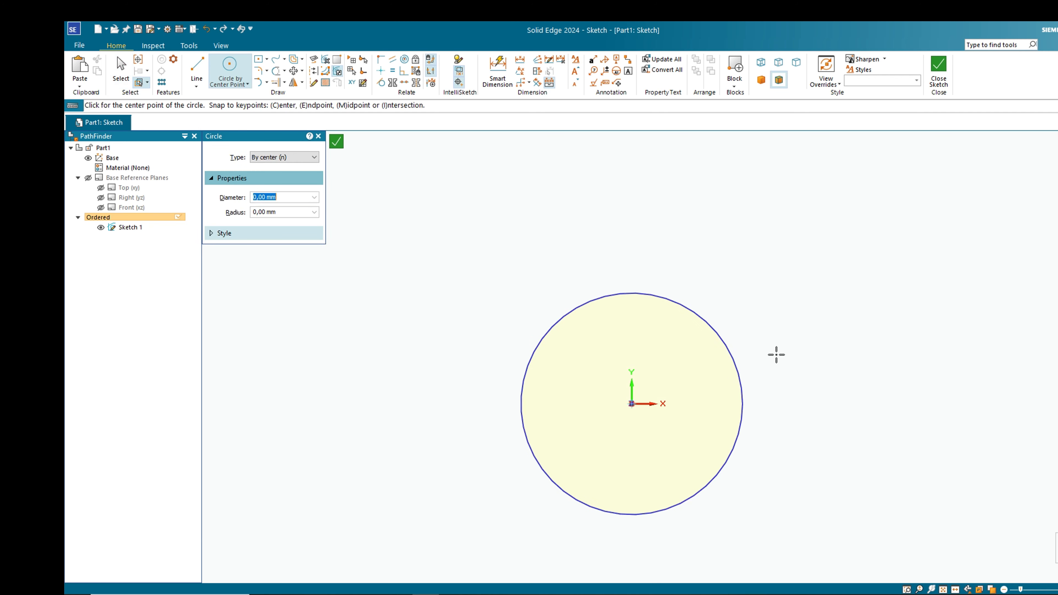
{"action": "scroll", "coordinate": [750, 312], "scroll_direction": "down", "scroll_amount": 3}
{"action": "scroll", "coordinate": [735, 377], "scroll_direction": "up", "scroll_amount": 1}
- Dimension the diameter of the circle centred on the origin, keeping its drawn value
{"action": "left_click", "coordinate": [497, 71]}
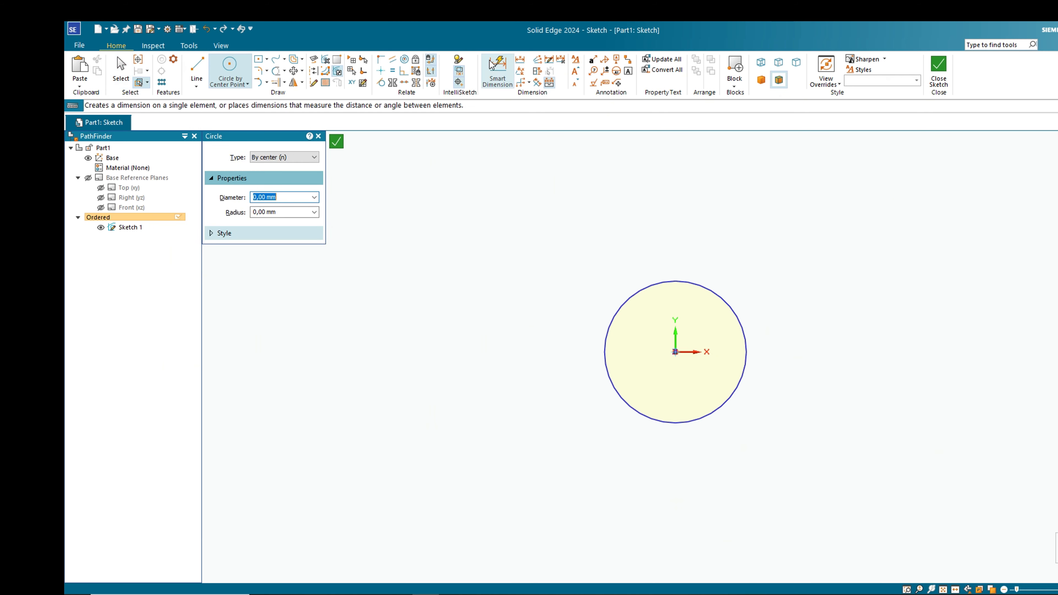
{"action": "left_click", "coordinate": [682, 283]}
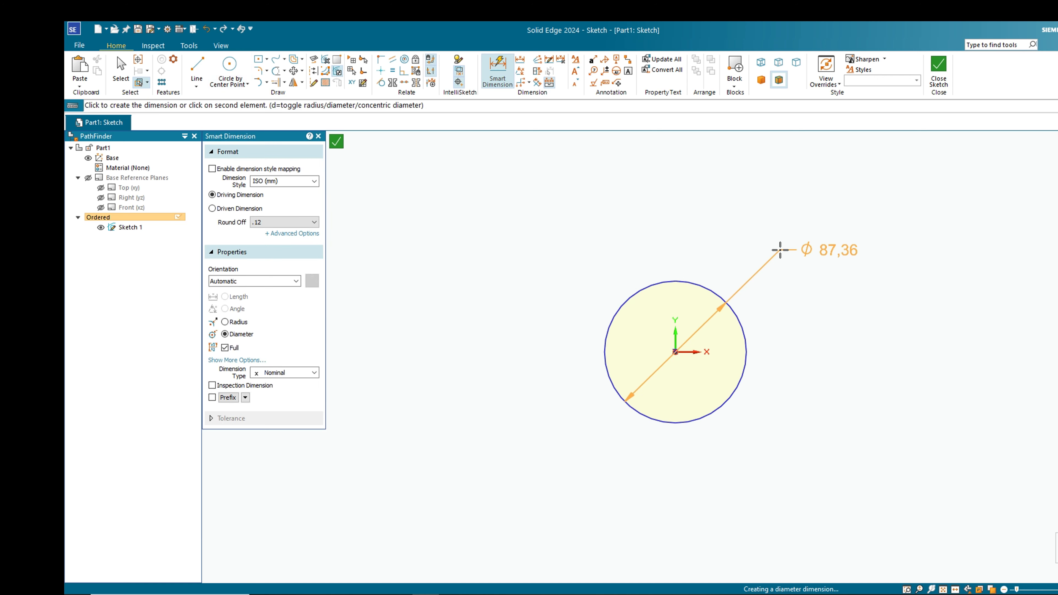
{"action": "left_click", "coordinate": [778, 249]}
{"action": "mouse_move", "coordinate": [727, 349]}
{"action": "middle_mouse_down"}
{"action": "mouse_move", "coordinate": [746, 288]}
{"action": "mouse_move", "coordinate": [711, 262]}
{"action": "mouse_move", "coordinate": [716, 279]}
{"action": "middle_mouse_up"}
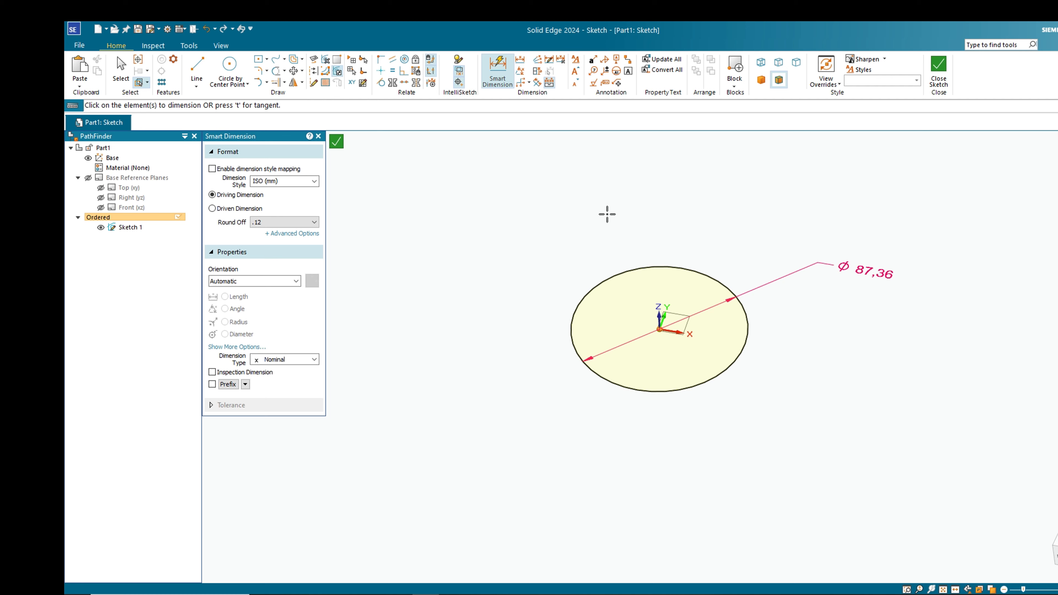
{"action": "key", "text": "Escape"}
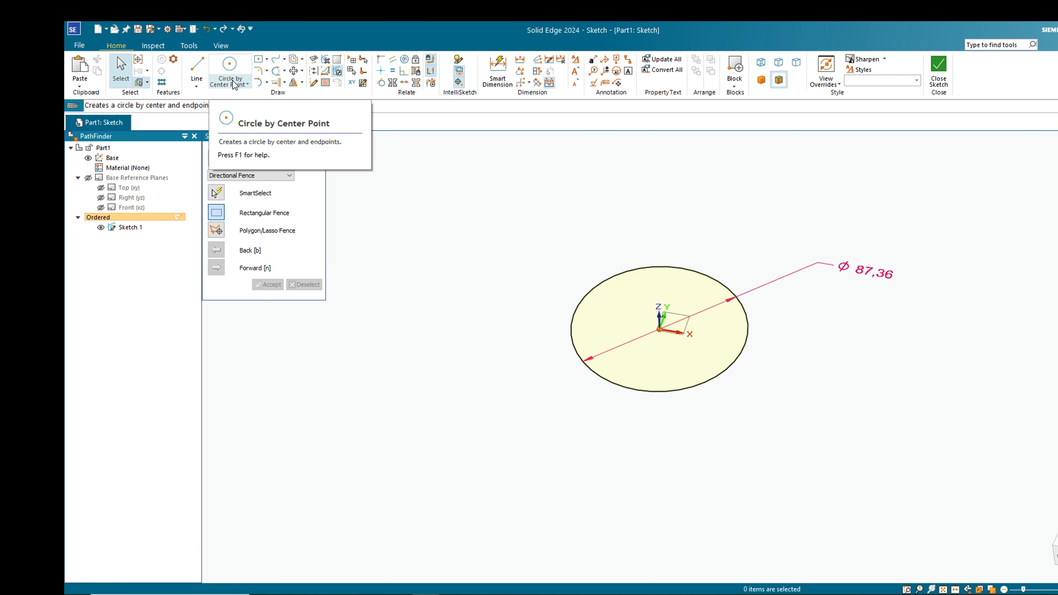
- Draw a smaller separate circle through three points above the circle centred on the origin
{"action": "left_click", "coordinate": [247, 84]}
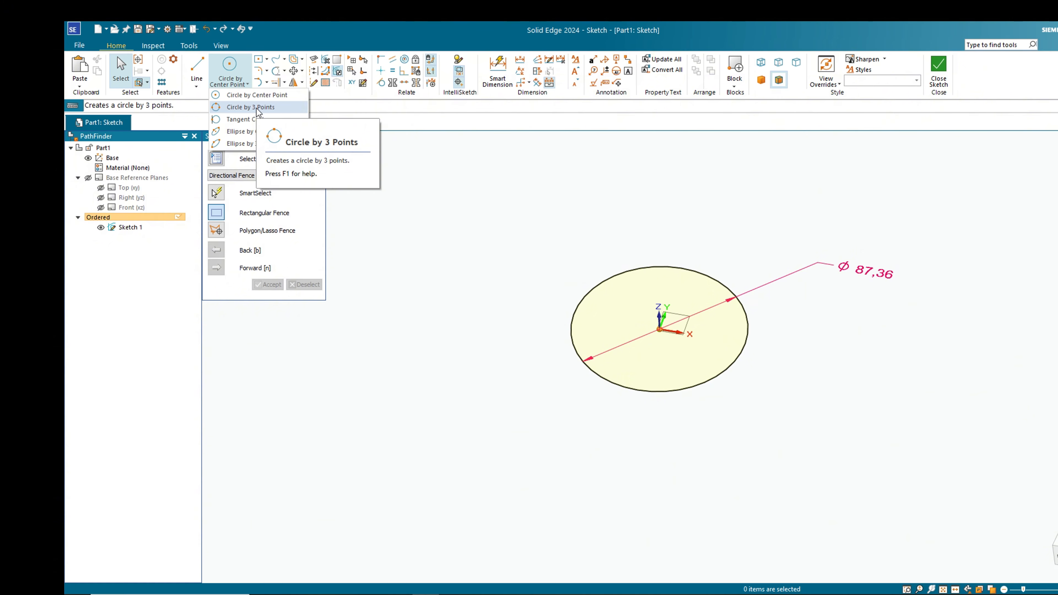
{"action": "left_click", "coordinate": [251, 107]}
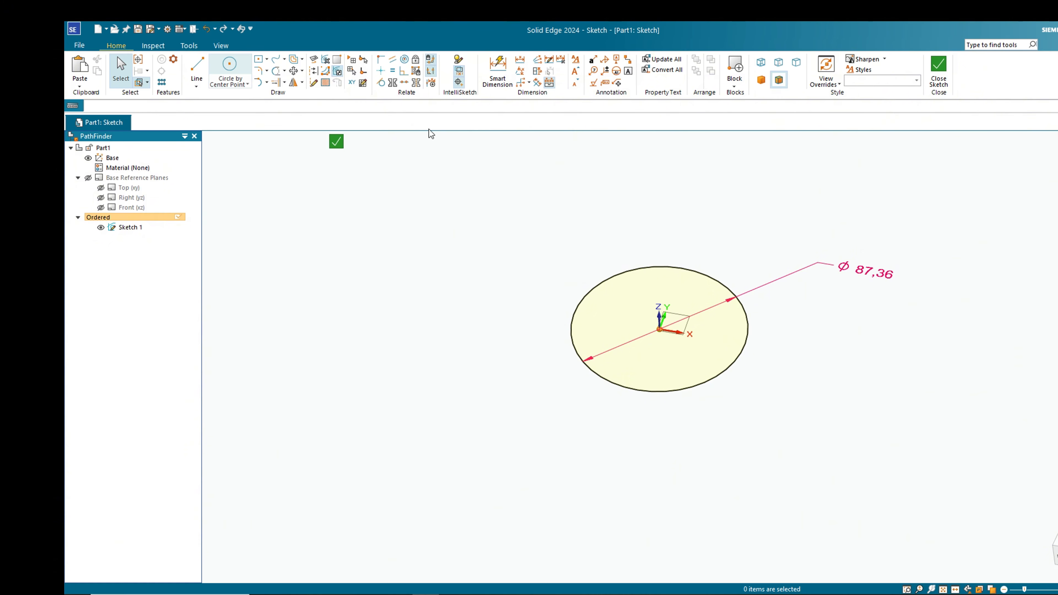
{"action": "left_click", "coordinate": [698, 204]}
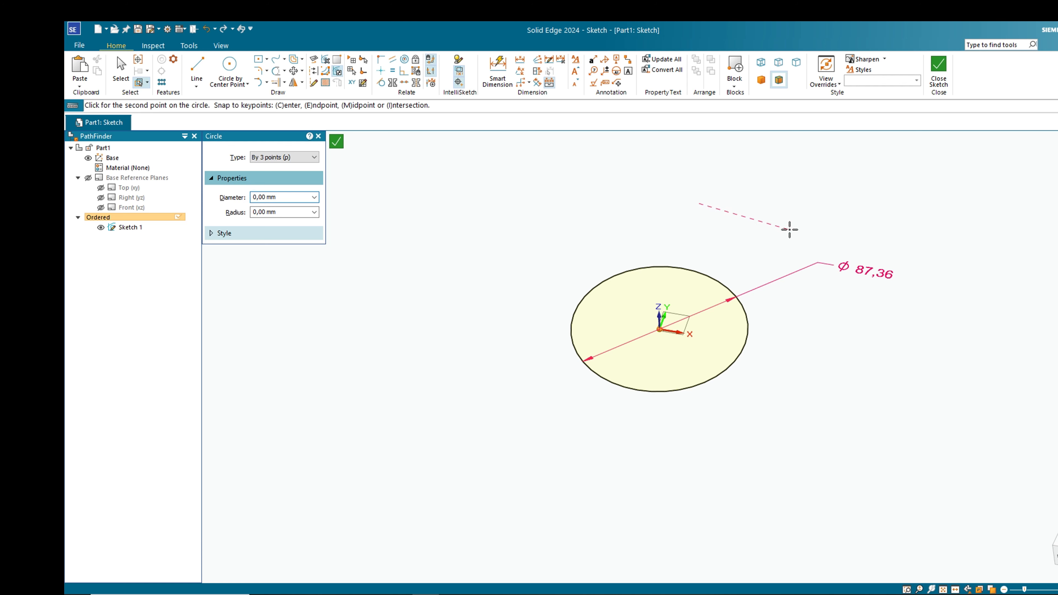
{"action": "left_click", "coordinate": [787, 222]}
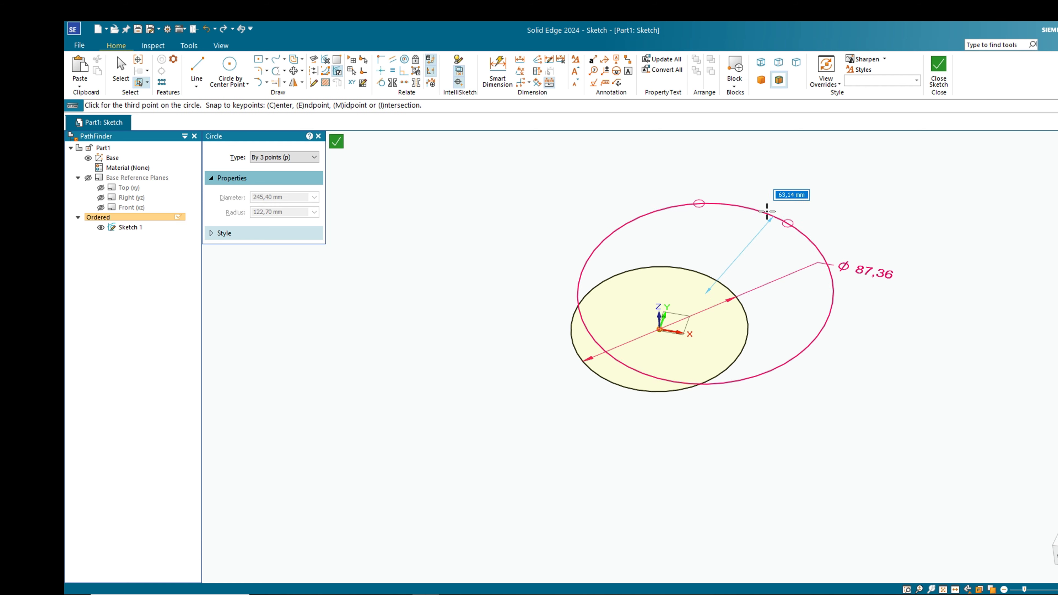
{"action": "left_click", "coordinate": [761, 171]}
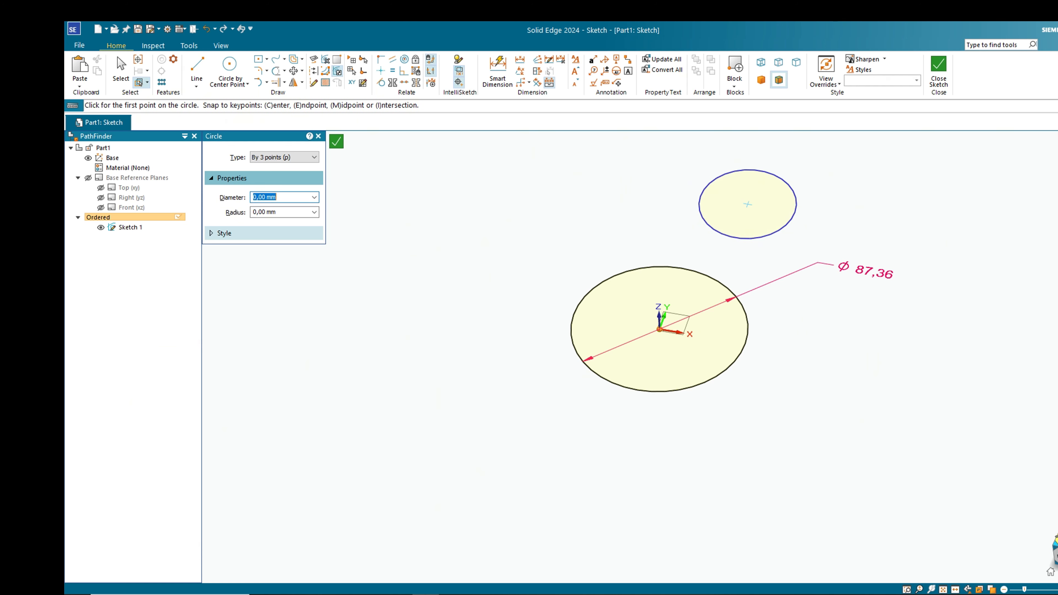
- Draw a tangent circle touching the outside of the dimensioned circle where it crosses the positive X axis
{"action": "key", "text": "ctrl+h"}
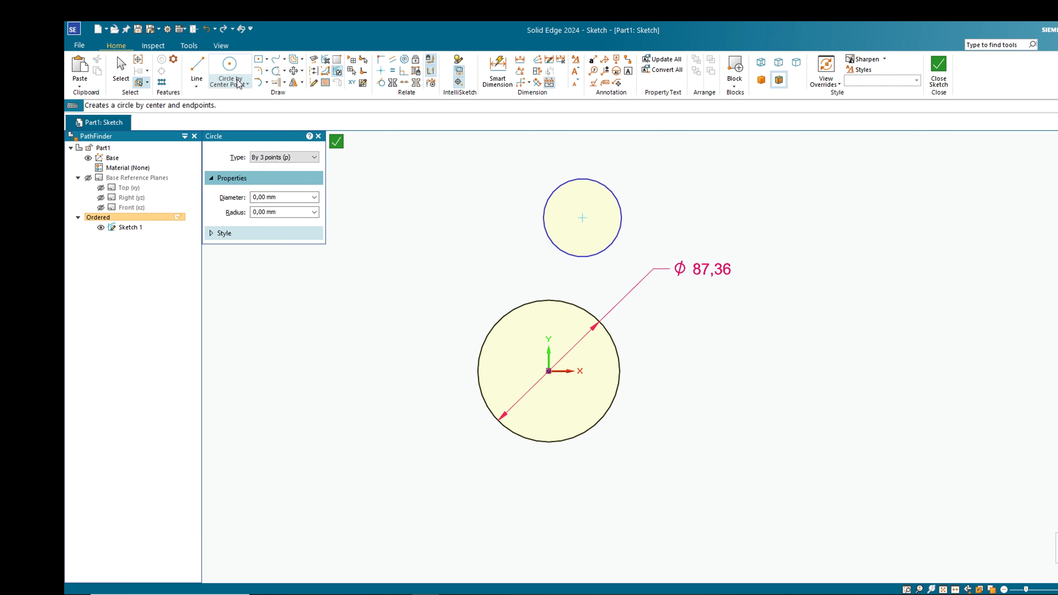
{"action": "left_click", "coordinate": [239, 84]}
{"action": "left_click", "coordinate": [241, 113]}
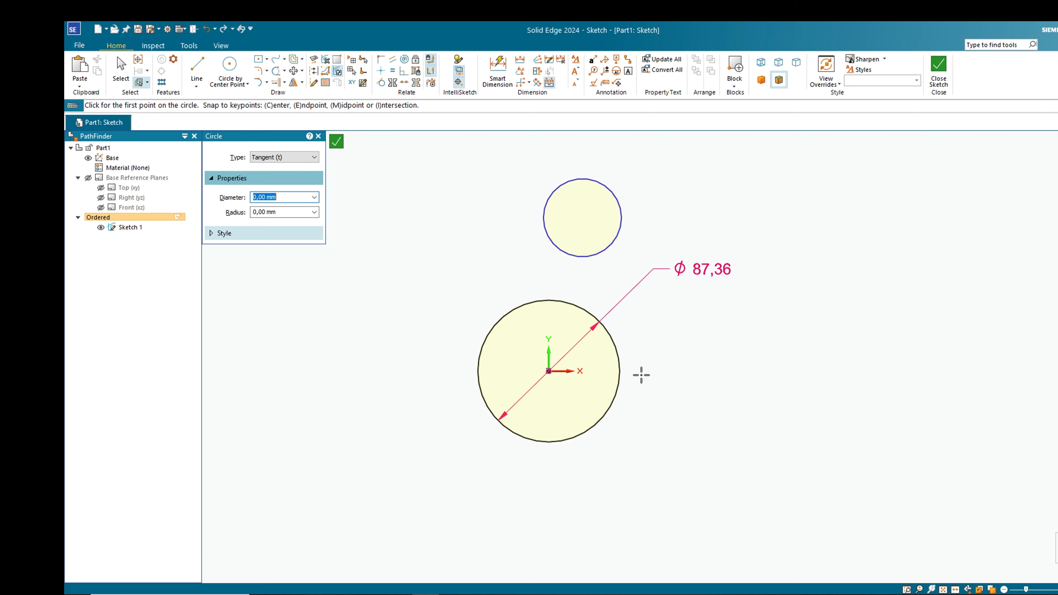
{"action": "left_click", "coordinate": [623, 371]}
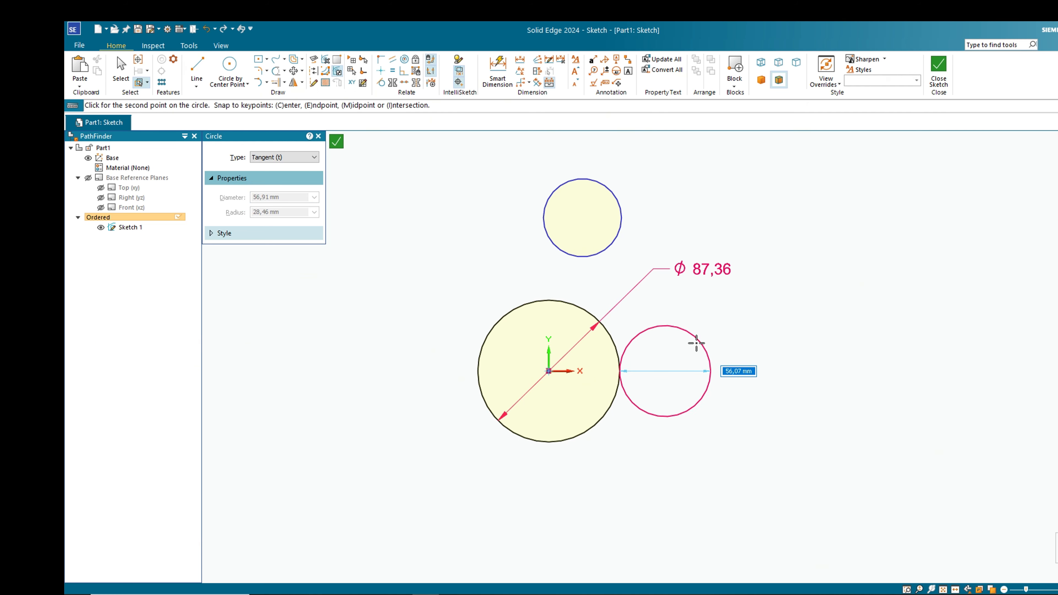
{"action": "left_click", "coordinate": [725, 347]}
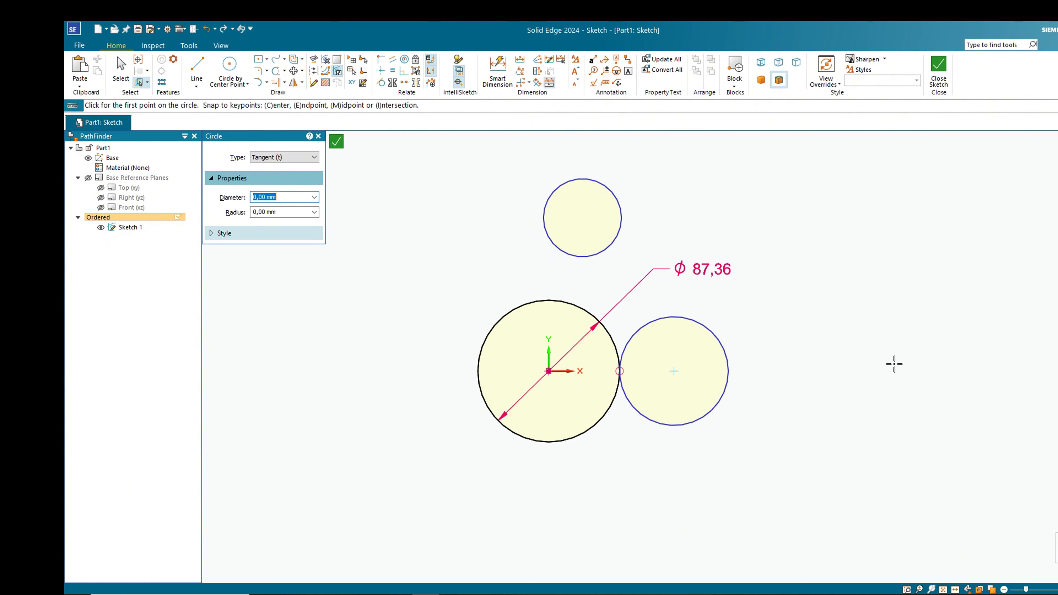
- Draw an ellipse by center point at the origin, with a horizontal primary axis of about 22 mm and secondary axis about 8 mm
{"action": "left_click", "coordinate": [238, 86]}
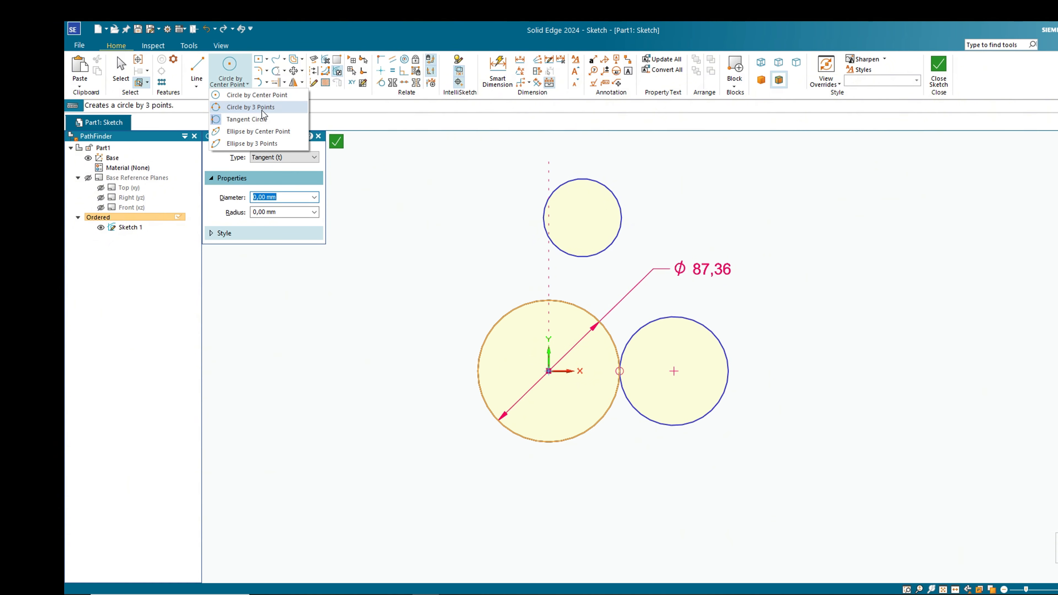
{"action": "left_click", "coordinate": [258, 132]}
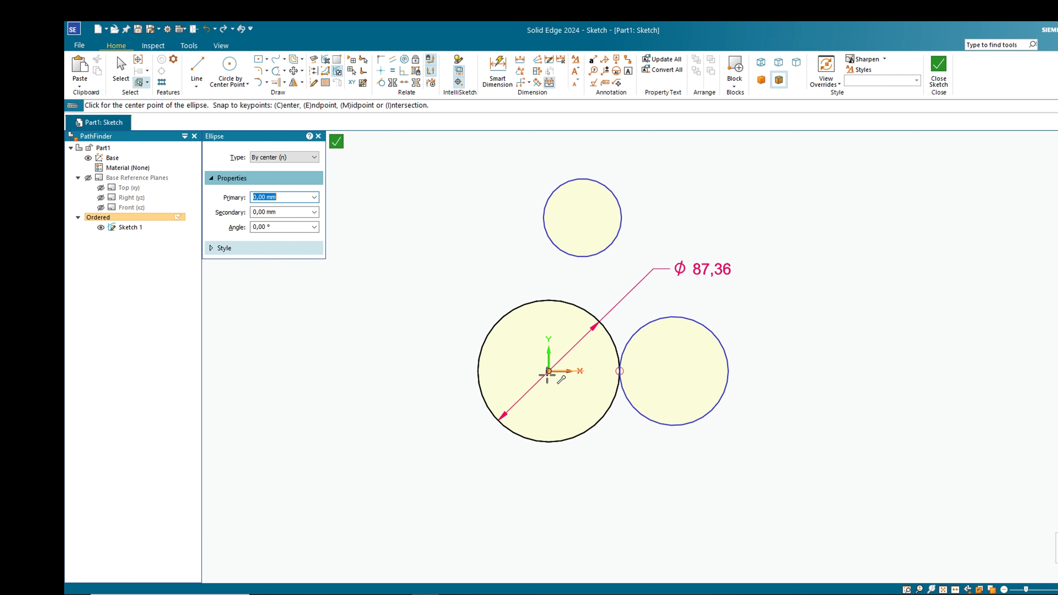
{"action": "scroll", "coordinate": [547, 375], "scroll_direction": "up", "scroll_amount": 5}
{"action": "left_click", "coordinate": [554, 361]}
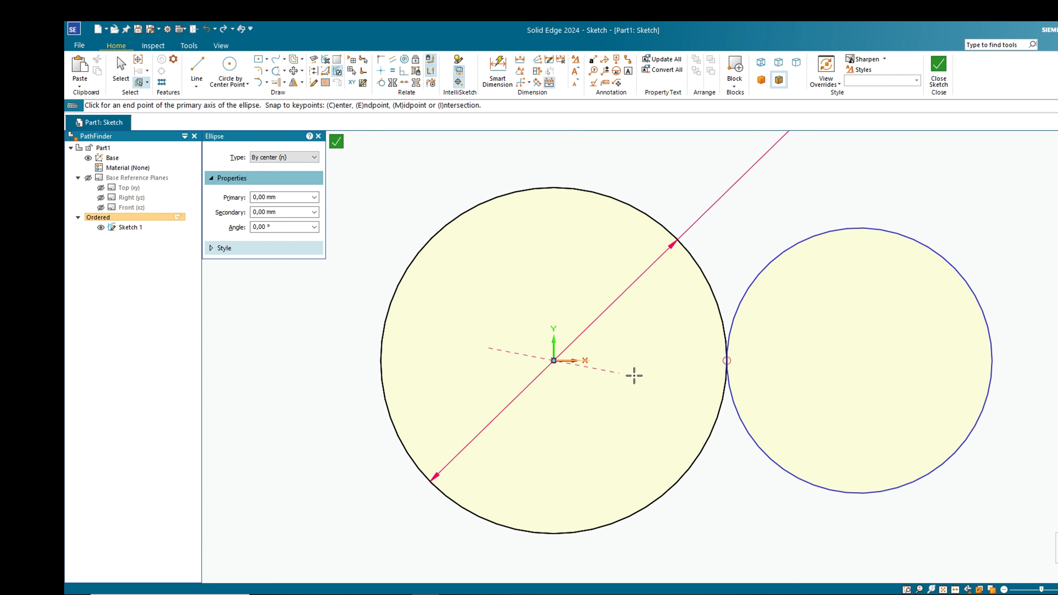
{"action": "left_click", "coordinate": [642, 360]}
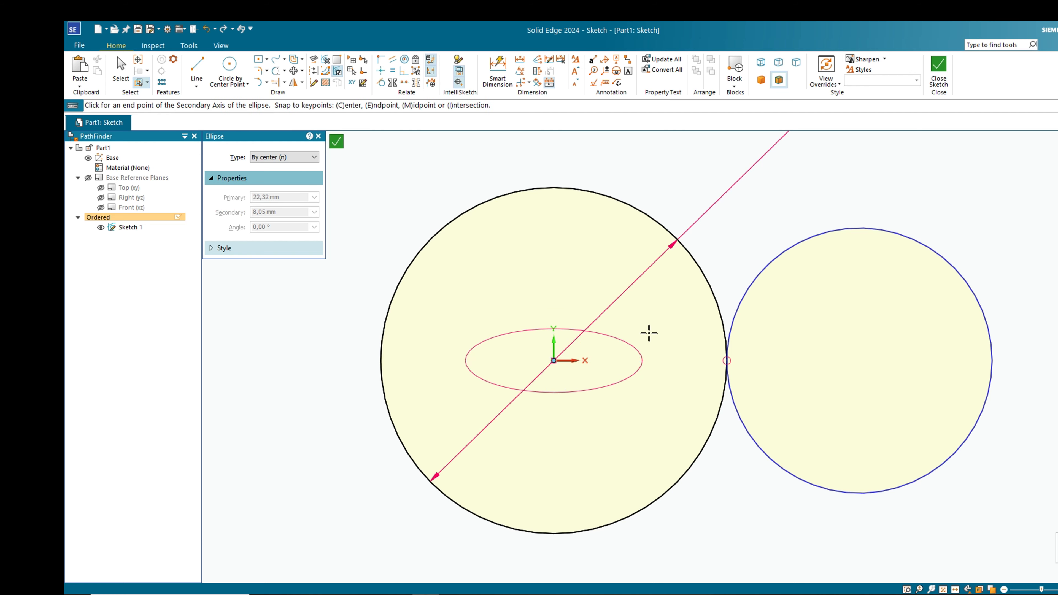
{"action": "left_click", "coordinate": [678, 326]}
{"action": "key", "text": "Escape"}
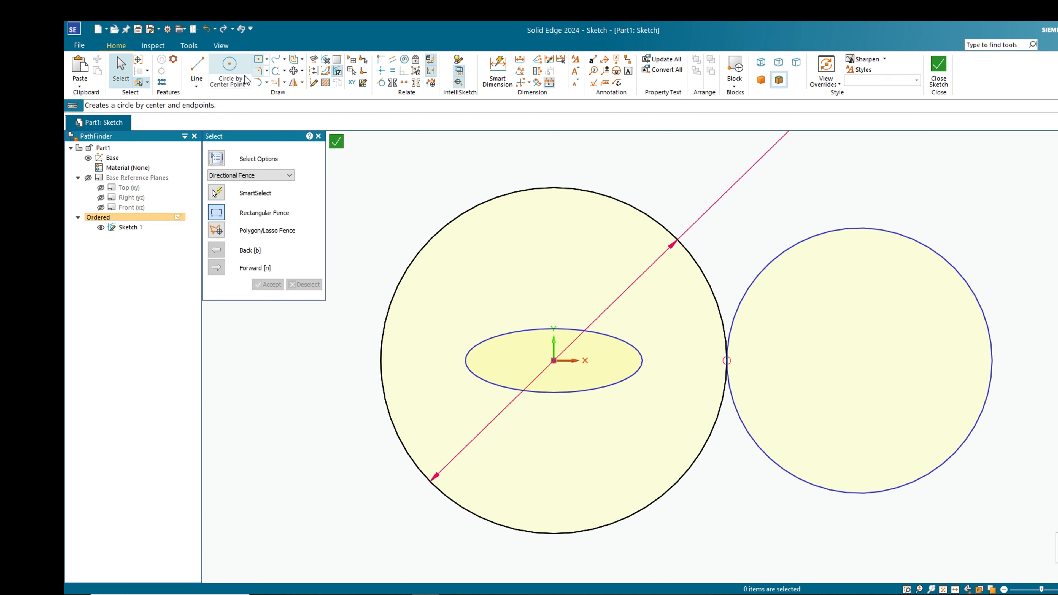
- Draw an ellipse by 3 points beside the tangent circle, with a near-horizontal primary axis of about 26 mm and secondary axis about 16 mm
{"action": "left_click", "coordinate": [246, 84]}
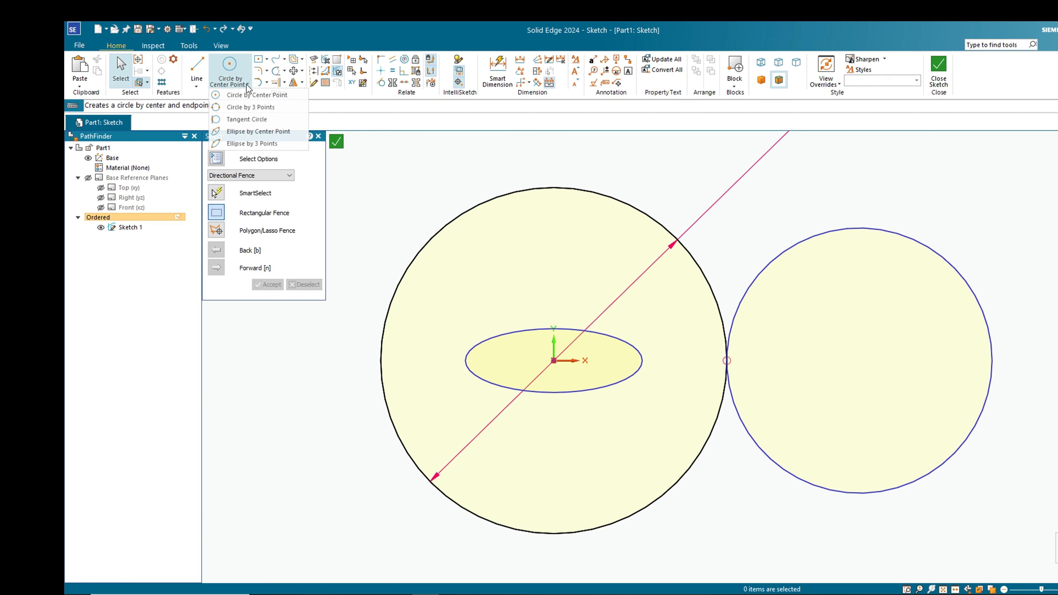
{"action": "left_click", "coordinate": [249, 145]}
{"action": "scroll", "coordinate": [626, 308], "scroll_direction": "down", "scroll_amount": 3}
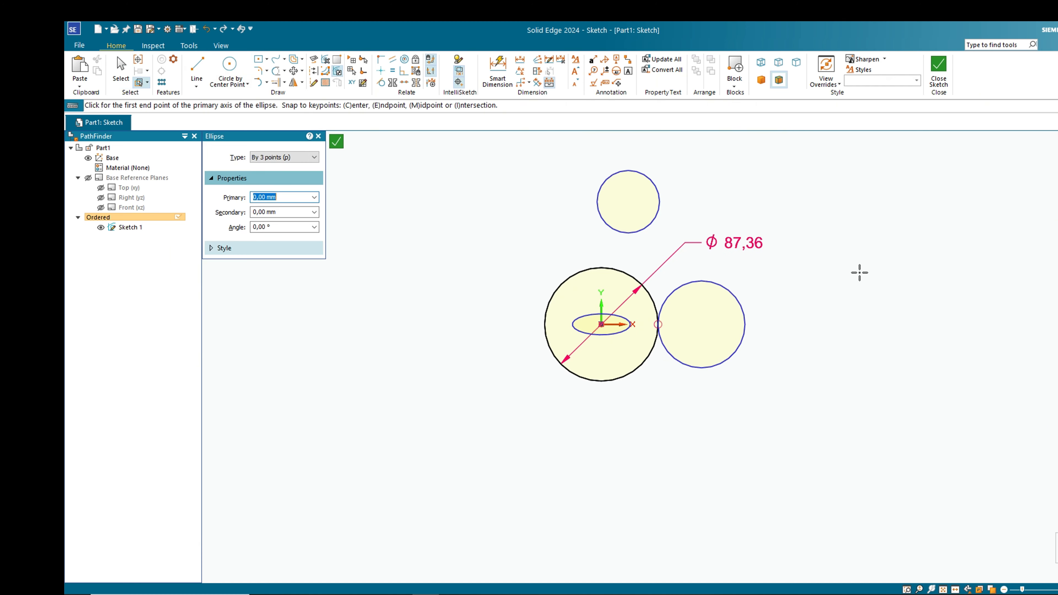
{"action": "left_click", "coordinate": [834, 311]}
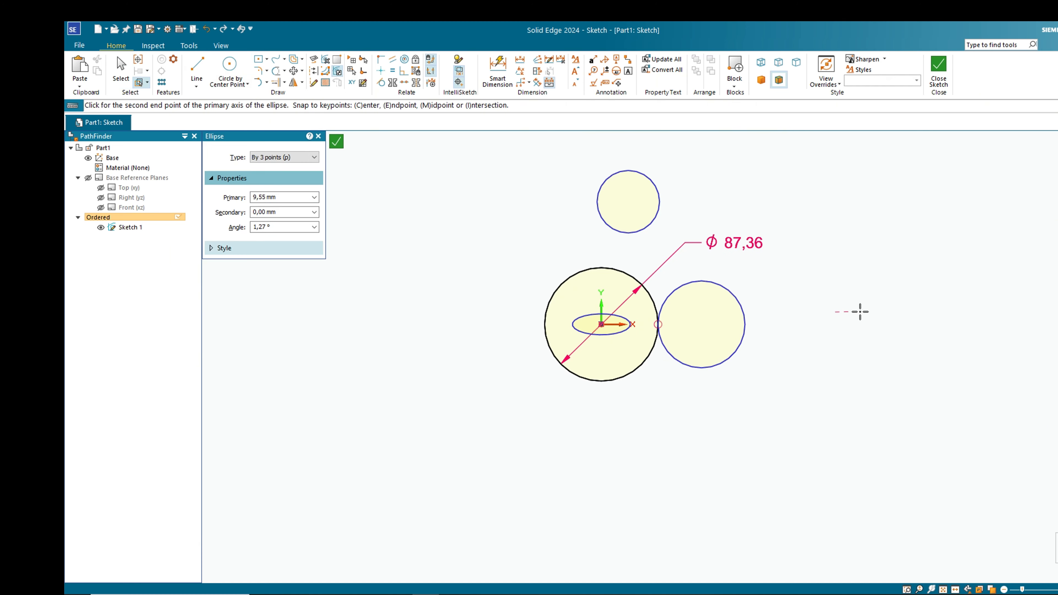
{"action": "left_click", "coordinate": [768, 313]}
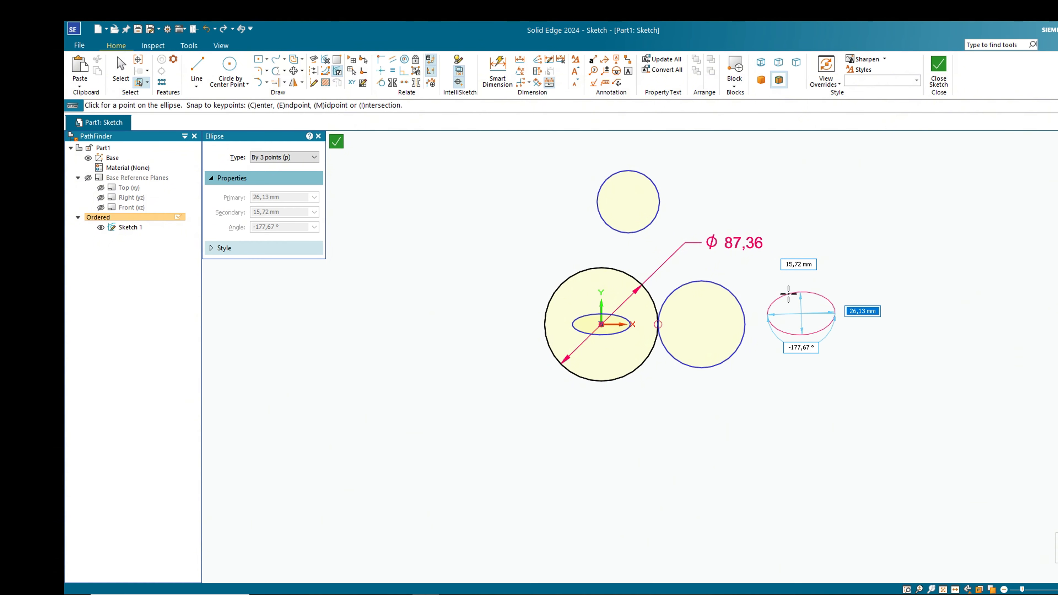
{"action": "left_click", "coordinate": [788, 294]}
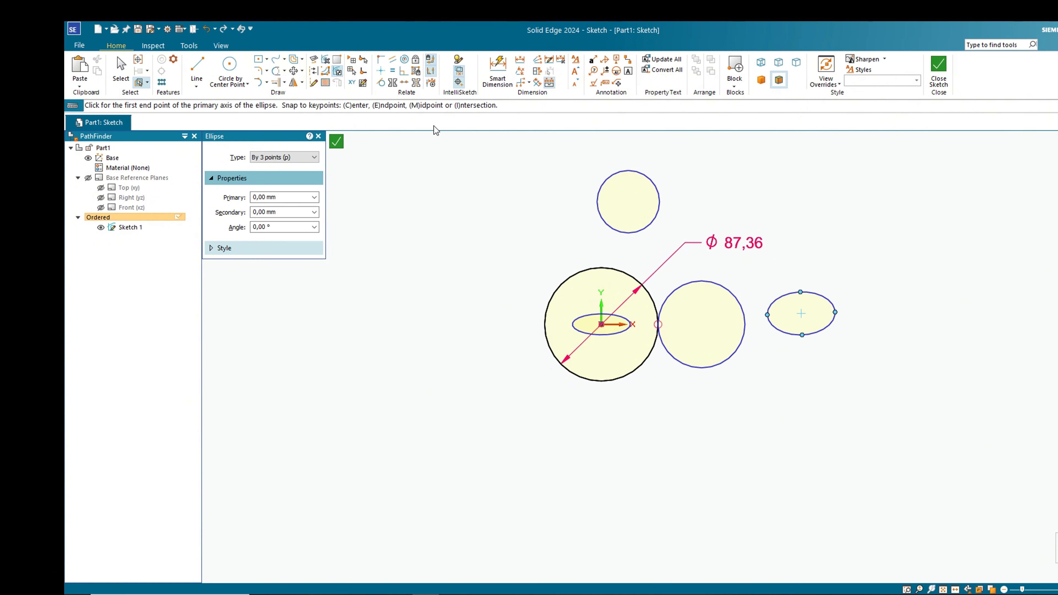
- Delete all the circles, ellipses and dimensions from the sketch
{"action": "mouse_move", "coordinate": [455, 140]}
{"action": "left_mouse_down"}
{"action": "mouse_move", "coordinate": [647, 274]}
{"action": "mouse_move", "coordinate": [992, 441]}
{"action": "left_mouse_up"}
{"action": "key", "text": "Escape"}
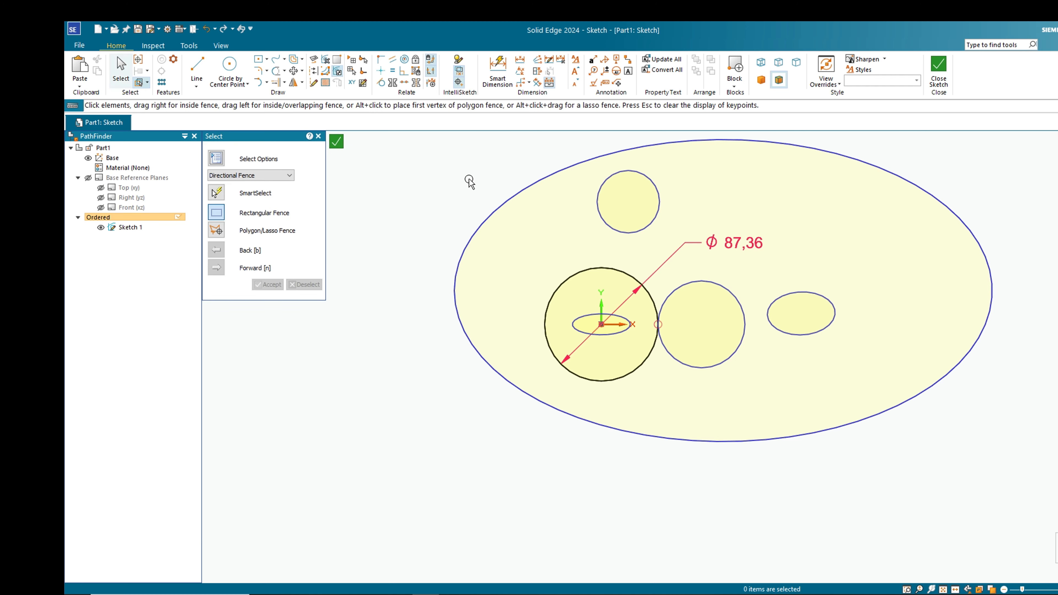
{"action": "scroll", "coordinate": [698, 344], "scroll_direction": "down", "scroll_amount": 2}
{"action": "mouse_move", "coordinate": [507, 201]}
{"action": "left_mouse_down"}
{"action": "mouse_move", "coordinate": [911, 355]}
{"action": "mouse_move", "coordinate": [938, 418]}
{"action": "left_mouse_up"}
{"action": "key", "text": "Delete"}
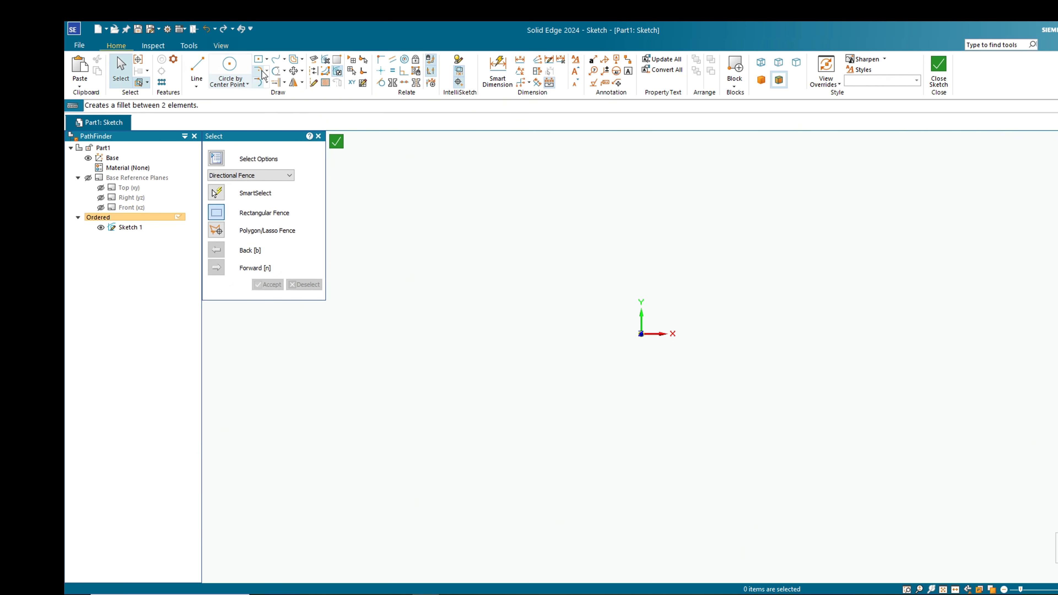
- Draw a rectangle by center at the origin, about 189 mm wide and 128 mm high
{"action": "left_click", "coordinate": [261, 63]}
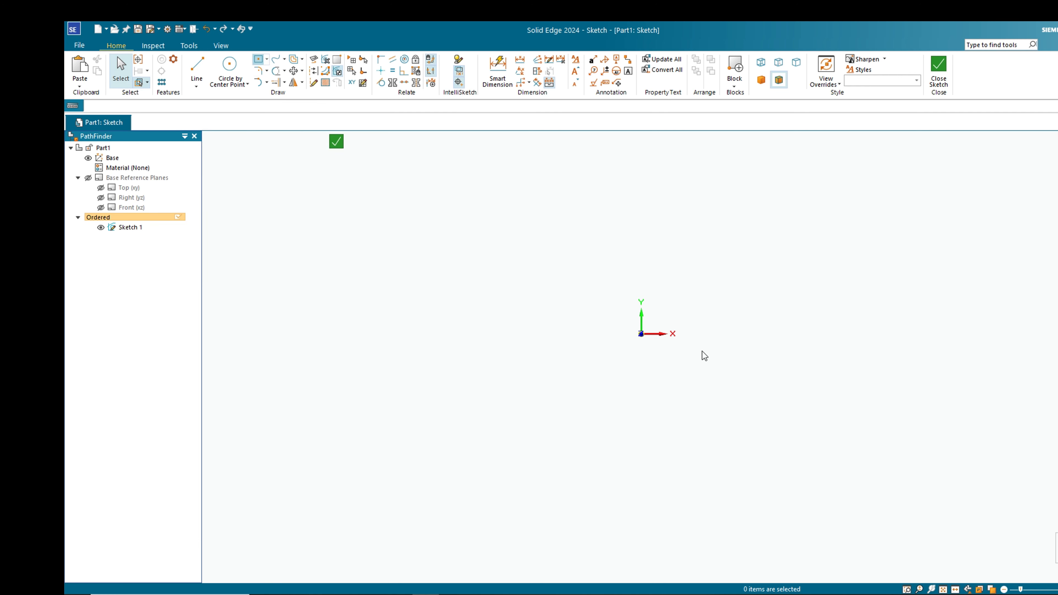
{"action": "left_click", "coordinate": [641, 333]}
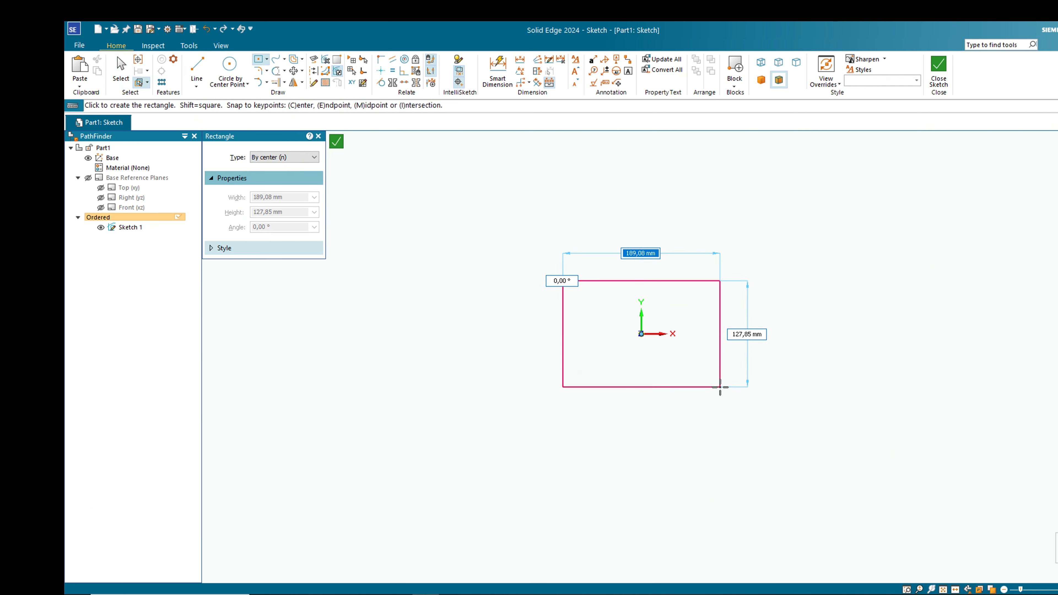
{"action": "left_click", "coordinate": [720, 387]}
- Dimension the width and height of the rectangle centred on the origin, keeping its drawn values
{"action": "left_click", "coordinate": [497, 69]}
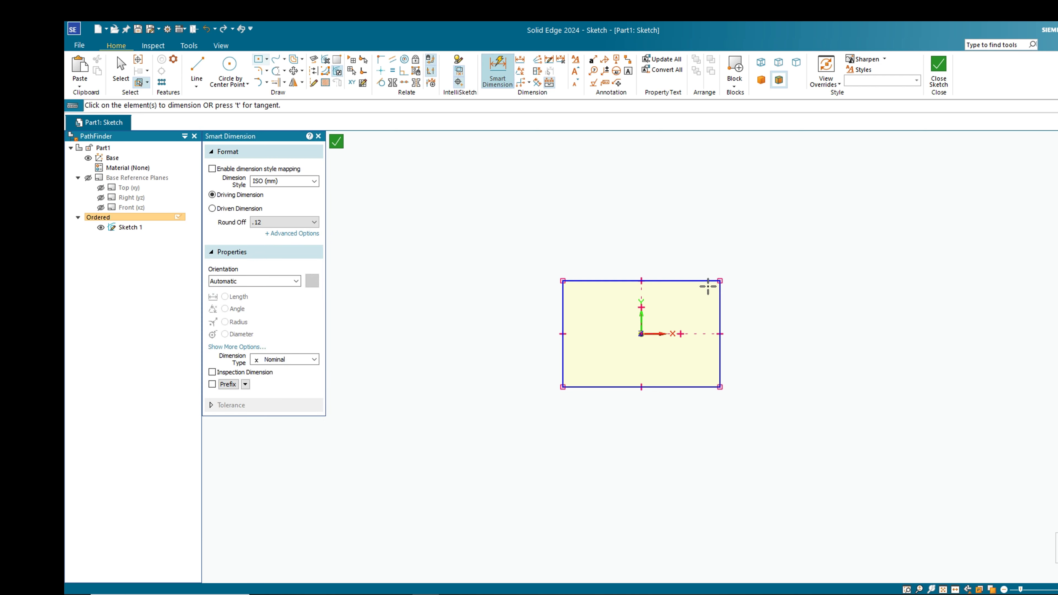
{"action": "left_click", "coordinate": [702, 281]}
{"action": "left_click", "coordinate": [699, 252]}
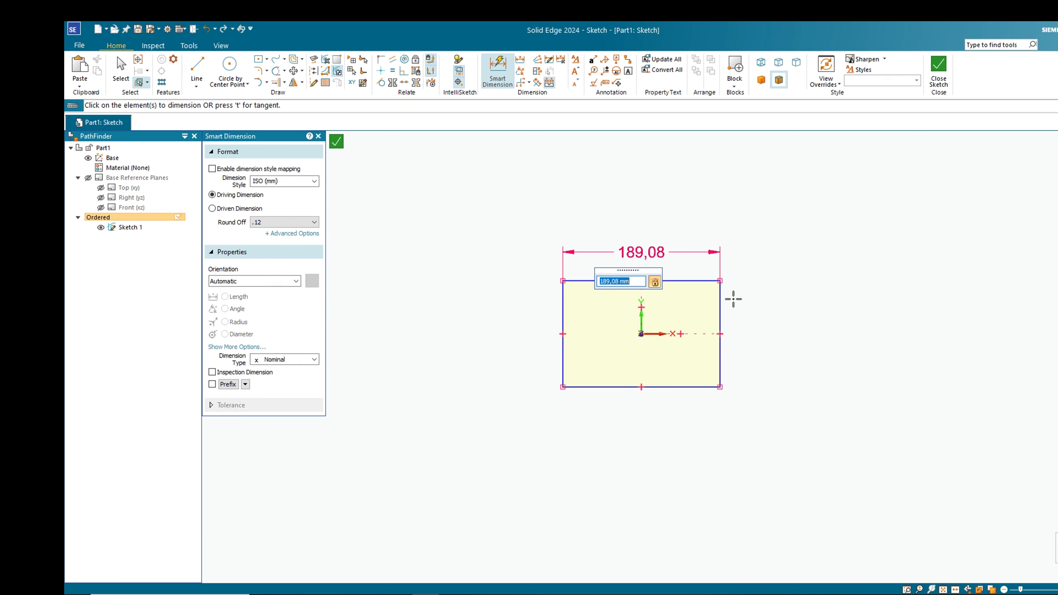
{"action": "left_click", "coordinate": [720, 303]}
{"action": "left_click", "coordinate": [749, 307]}
{"action": "key", "text": "Return"}
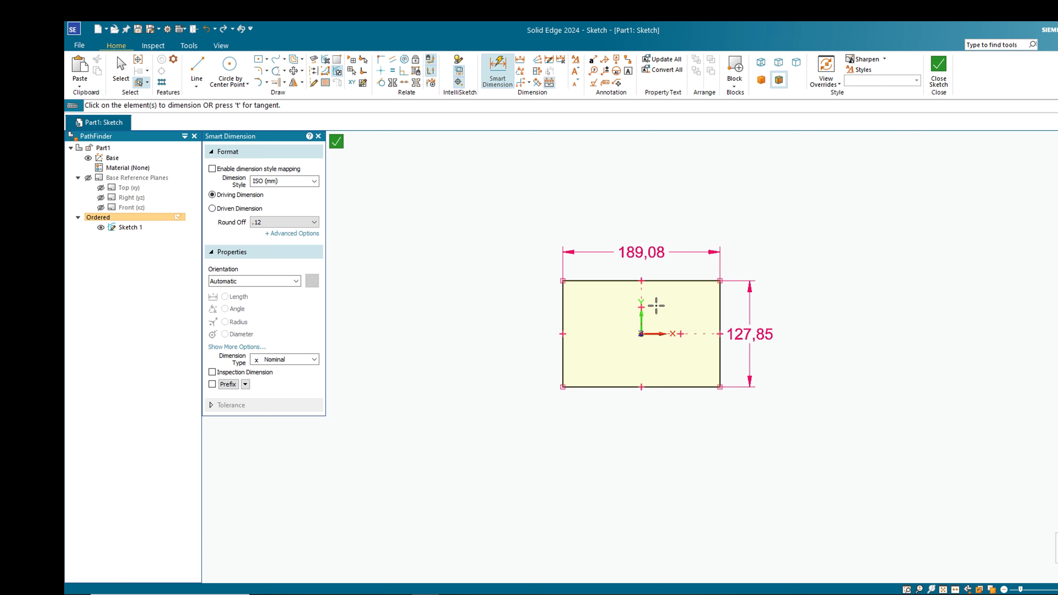
{"action": "key", "text": "Escape"}
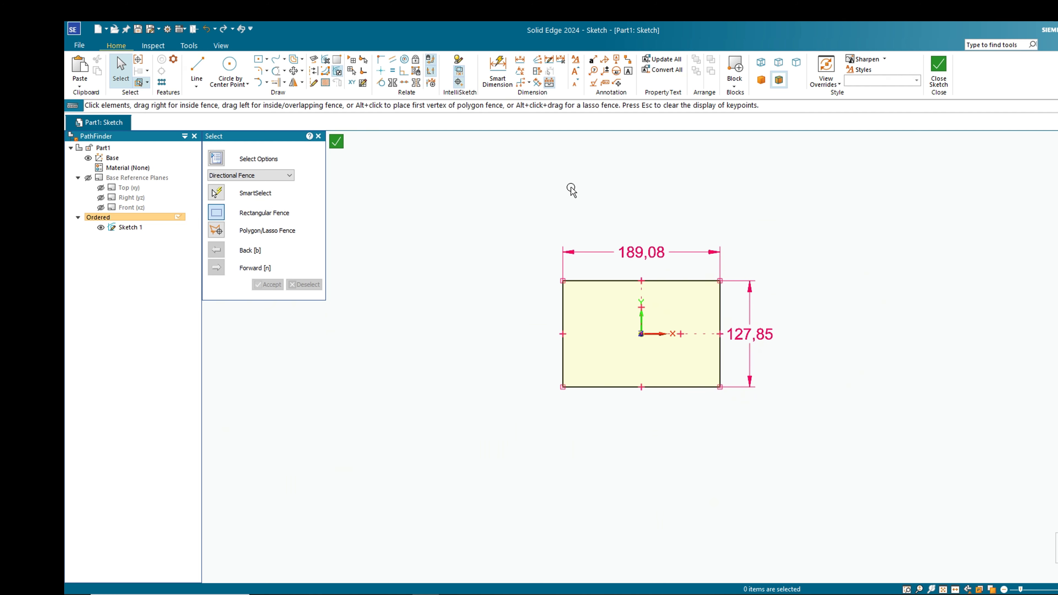
{"action": "key", "text": "ctrl+a"}
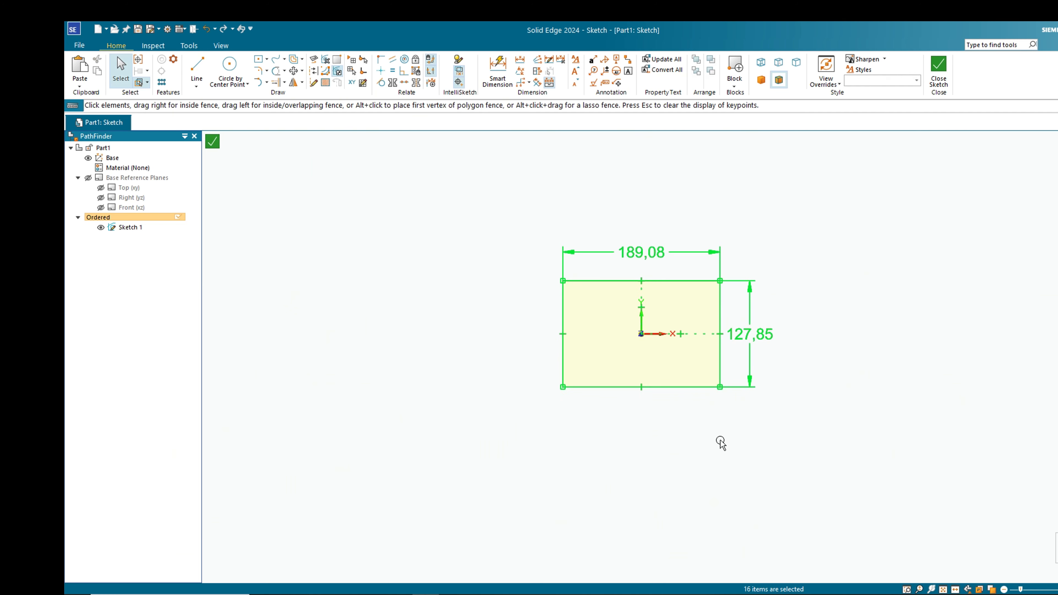
{"action": "key", "text": "Escape"}
- Draw a separate rectangle by 2 points to the right of the dimensioned rectangle, about 237 mm wide
{"action": "left_click", "coordinate": [267, 59]}
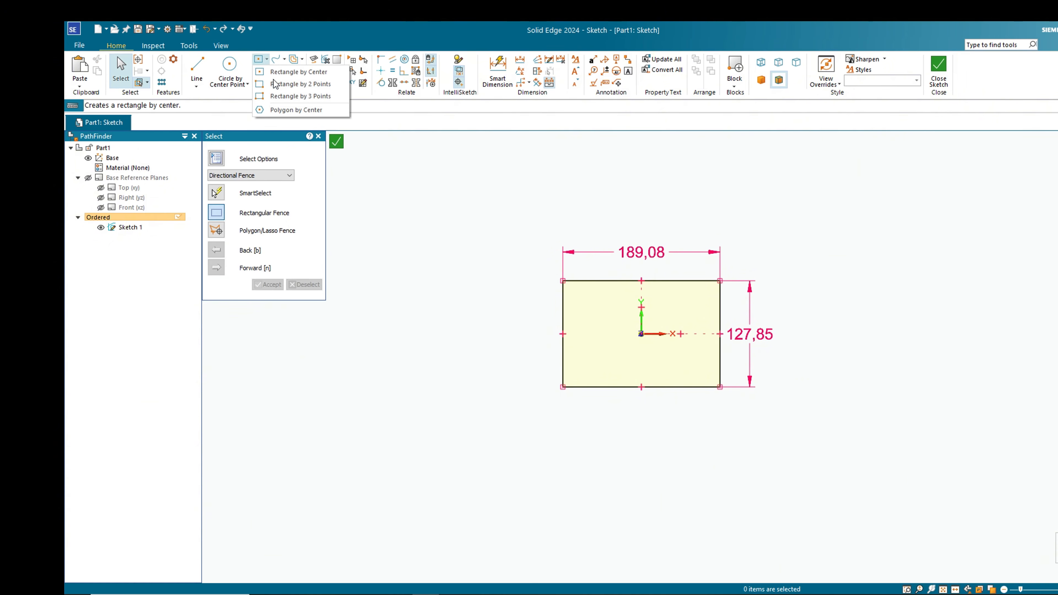
{"action": "left_click", "coordinate": [275, 84]}
{"action": "scroll", "coordinate": [590, 300], "scroll_direction": "down", "scroll_amount": 3}
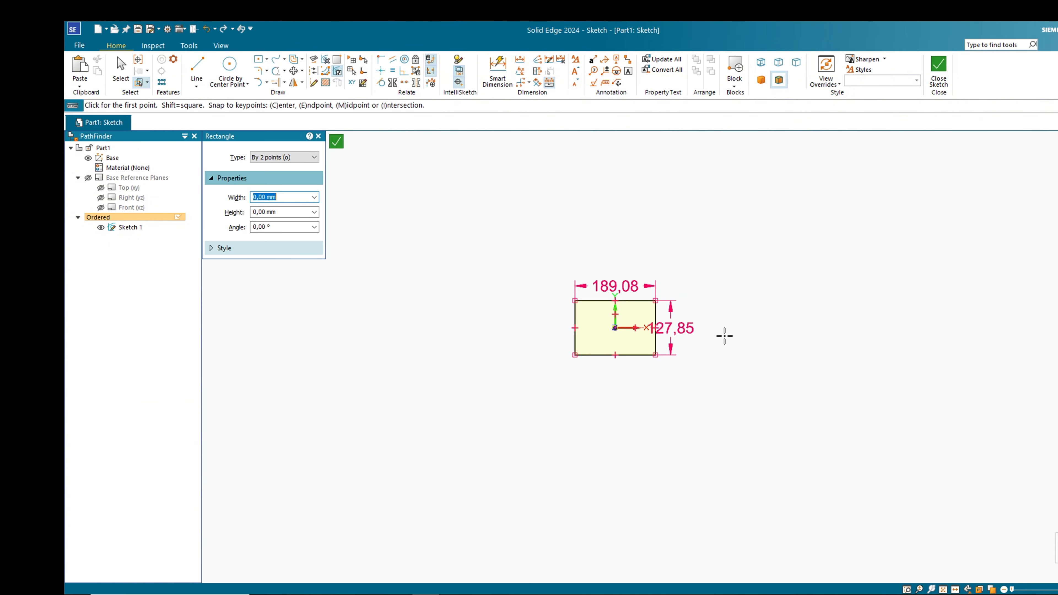
{"action": "left_click", "coordinate": [733, 308]}
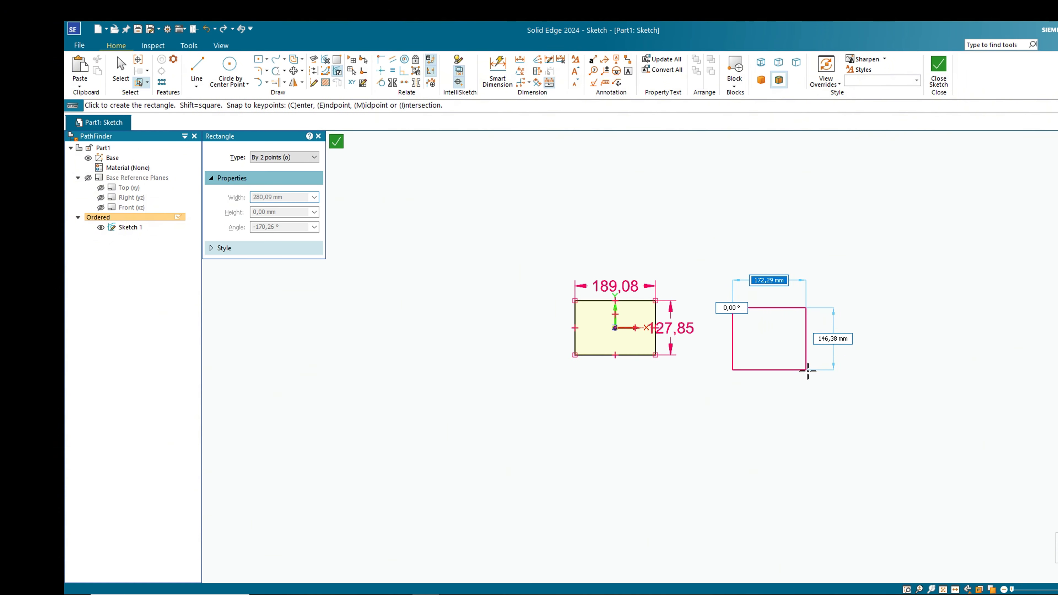
{"action": "left_click", "coordinate": [833, 367]}
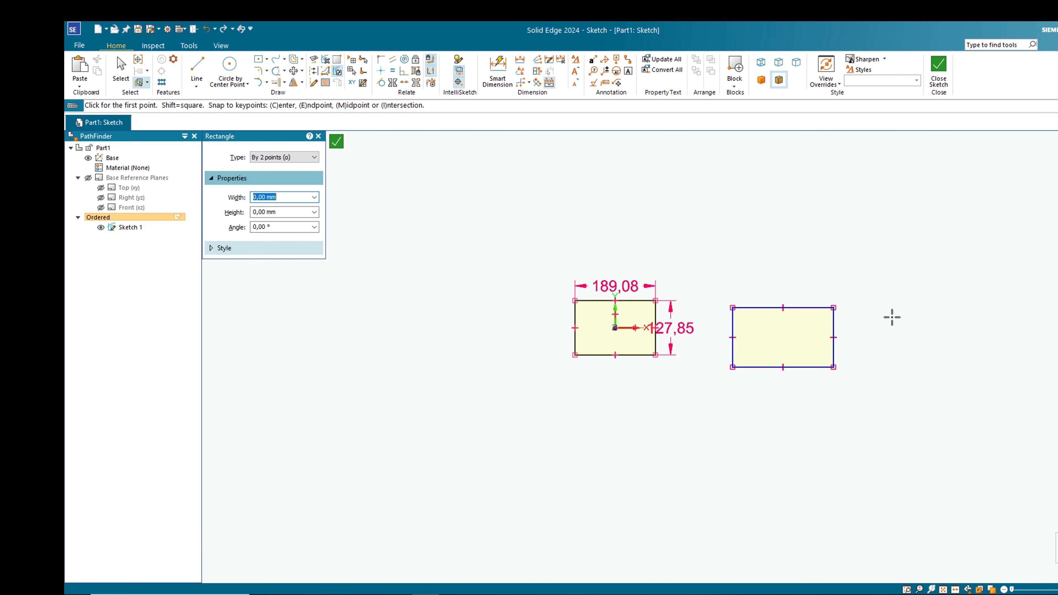
- Draw a connecting rectangle from the upper right corner of the dimensioned rectangle to the lower left corner of the separate rectangle
{"action": "left_click", "coordinate": [656, 300]}
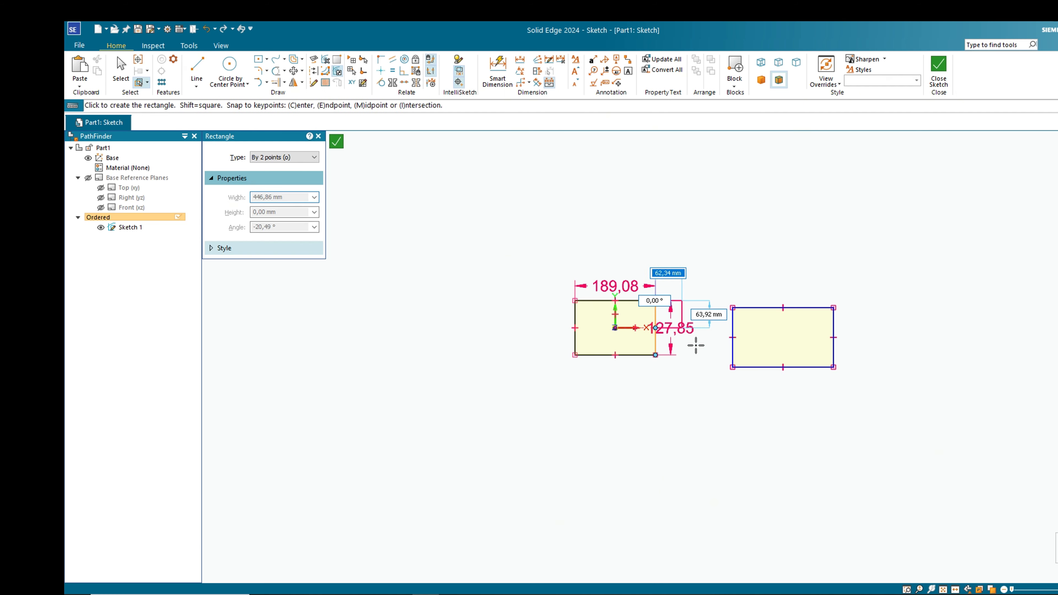
{"action": "left_click", "coordinate": [731, 367]}
{"action": "scroll", "coordinate": [732, 368], "scroll_direction": "up", "scroll_amount": 4}
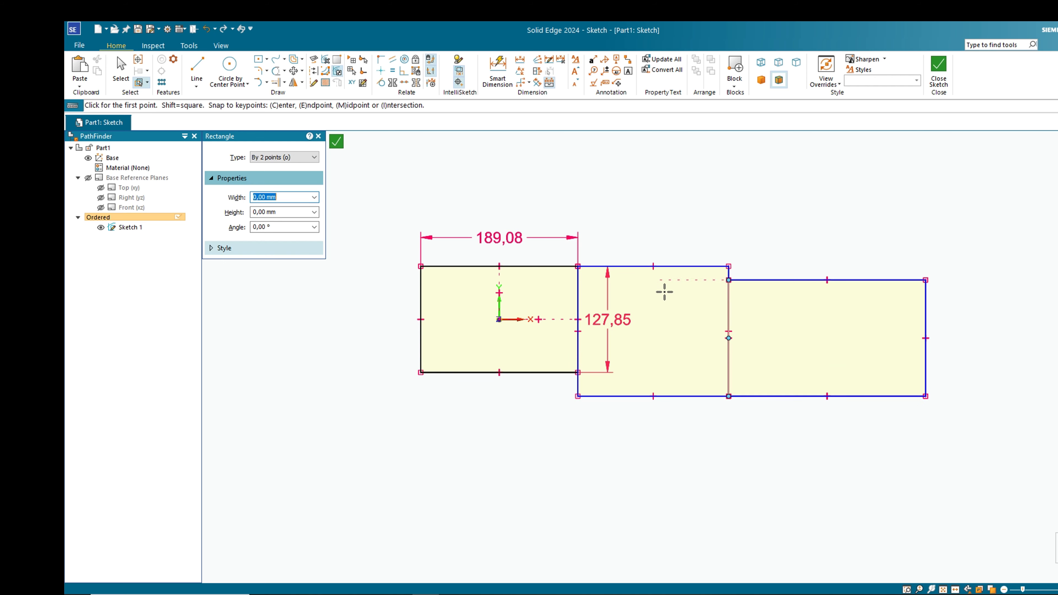
{"action": "scroll", "coordinate": [672, 310], "scroll_direction": "down", "scroll_amount": 3}
- Draw a rectangle by 3 points on the rightmost rectangle's upper edge, about 237 mm wide, reaching up to the connecting rectangle's upper corner
{"action": "left_click", "coordinate": [266, 59]}
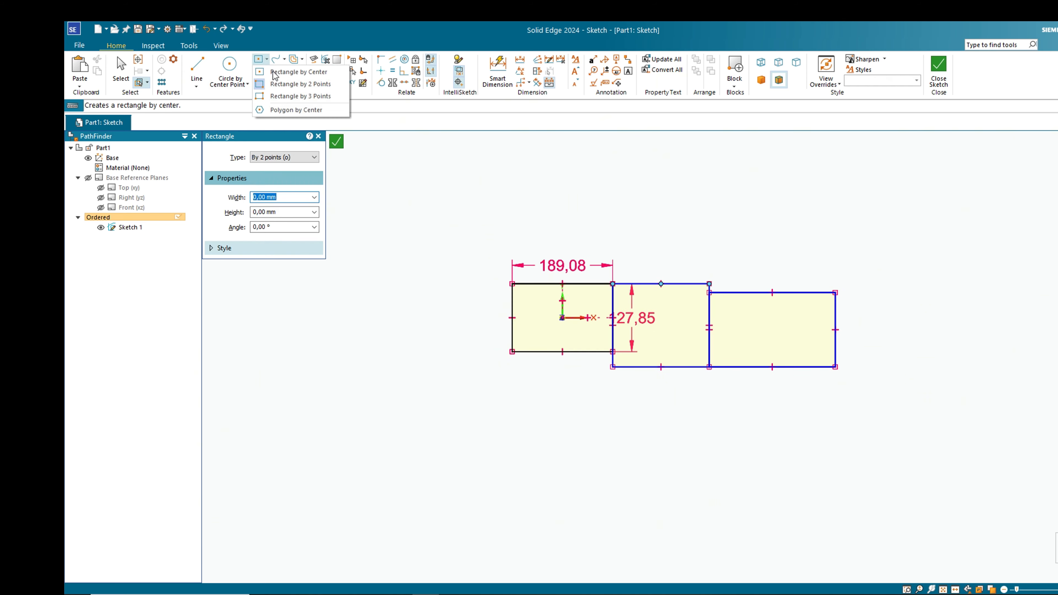
{"action": "left_click", "coordinate": [278, 96]}
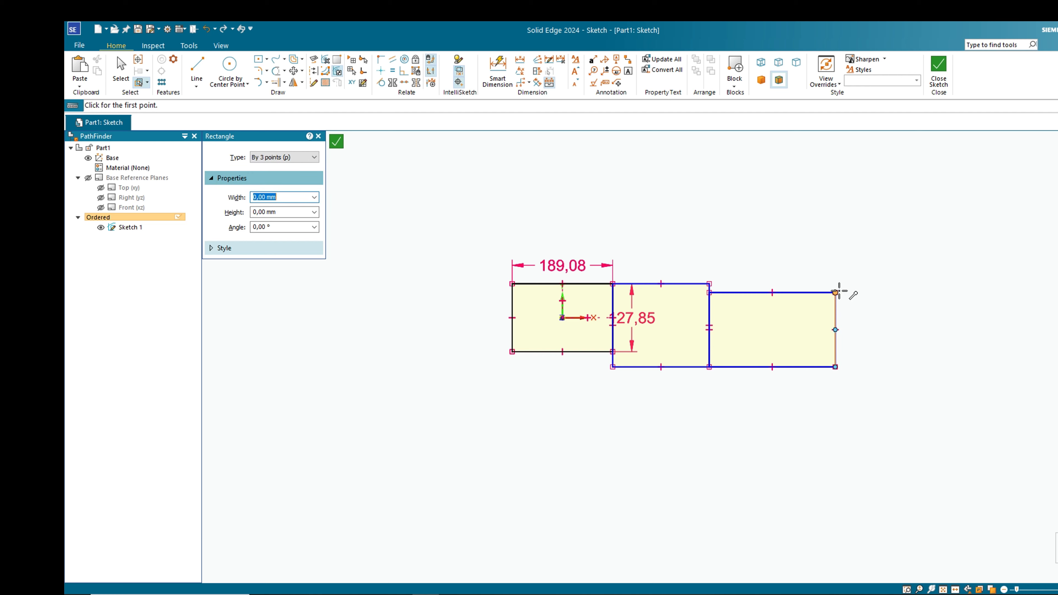
{"action": "left_click", "coordinate": [835, 293]}
{"action": "left_click", "coordinate": [709, 292]}
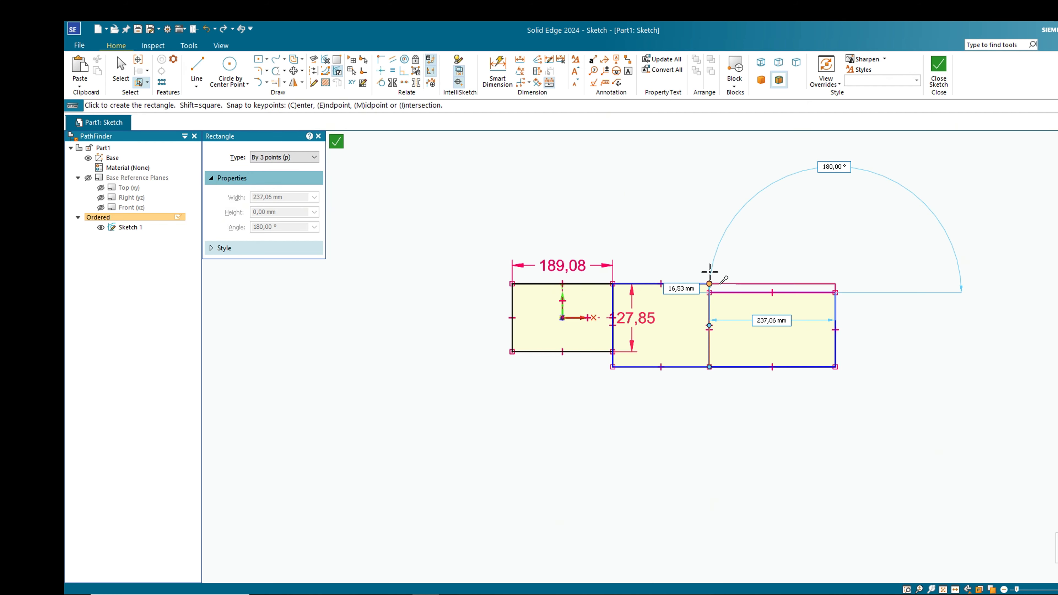
{"action": "left_click", "coordinate": [709, 283]}
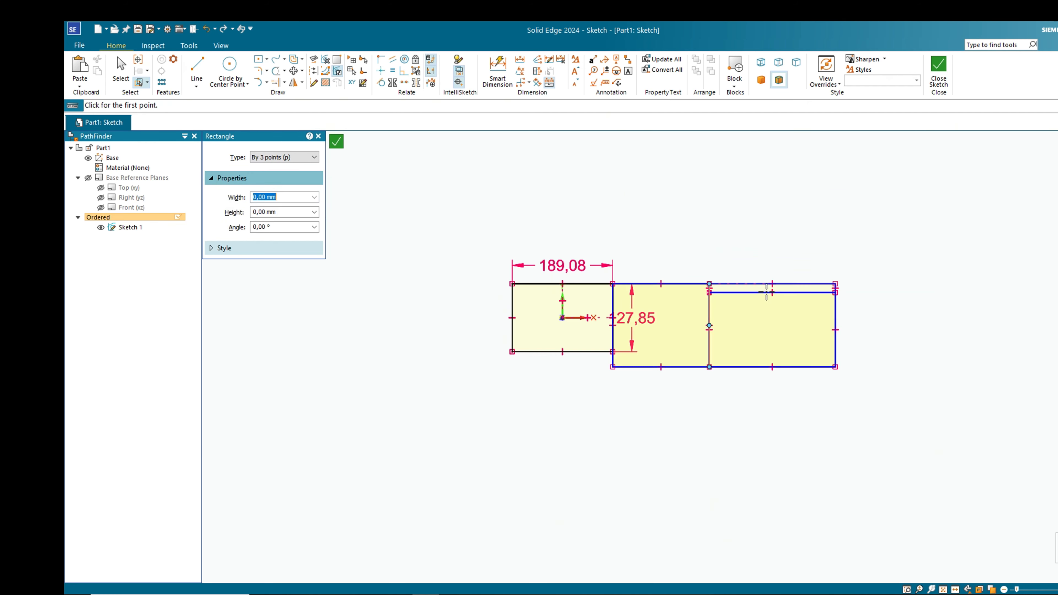
{"action": "scroll", "coordinate": [779, 298], "scroll_direction": "up", "scroll_amount": 3}
{"action": "scroll", "coordinate": [892, 305], "scroll_direction": "down", "scroll_amount": 3}
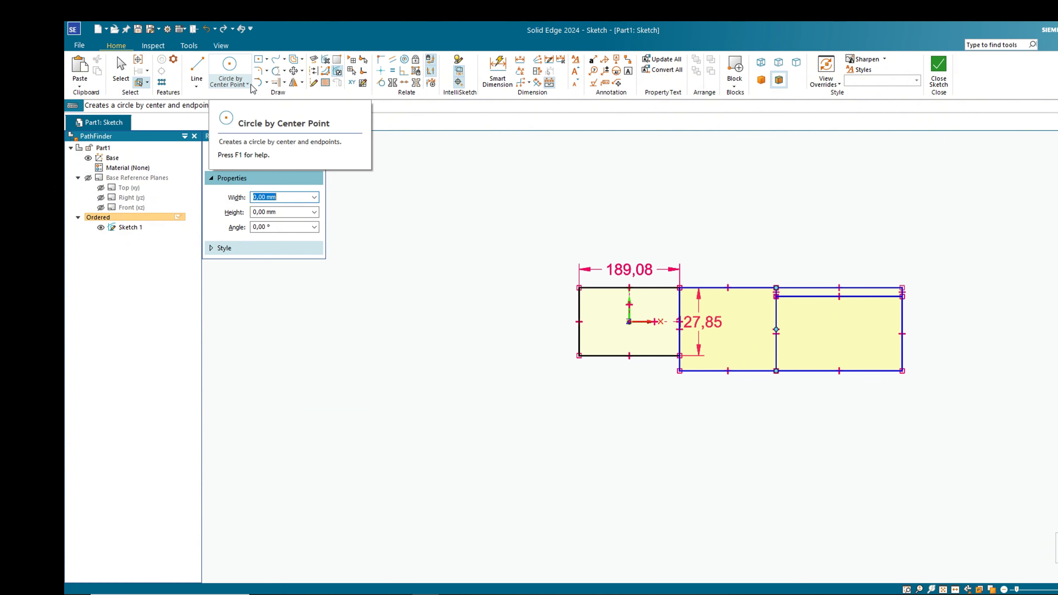
- Draw a six-sided polygon by center below the dimensioned rectangle, sized by midpoint with a distance of about 65 mm
{"action": "left_click", "coordinate": [267, 60]}
{"action": "left_click", "coordinate": [289, 104]}
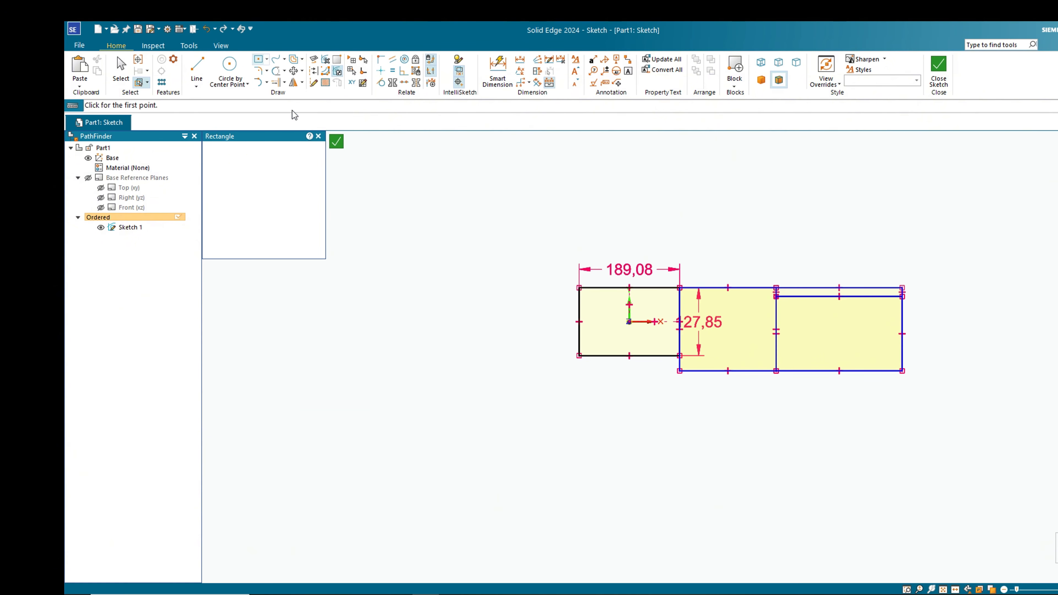
{"action": "scroll", "coordinate": [648, 235], "scroll_direction": "down", "scroll_amount": 3}
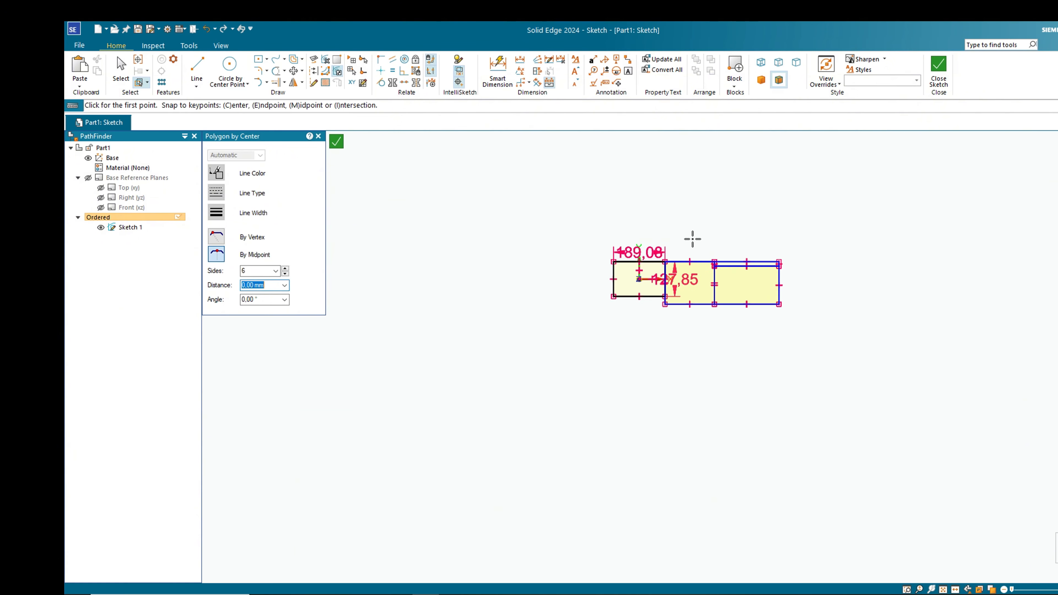
{"action": "left_click", "coordinate": [636, 369]}
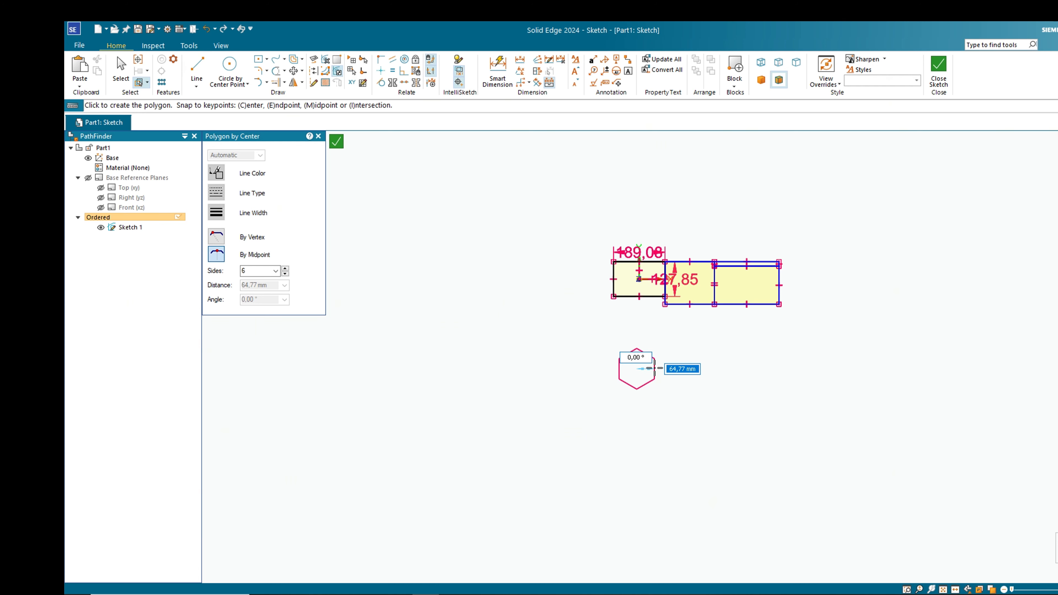
{"action": "left_click", "coordinate": [654, 368]}
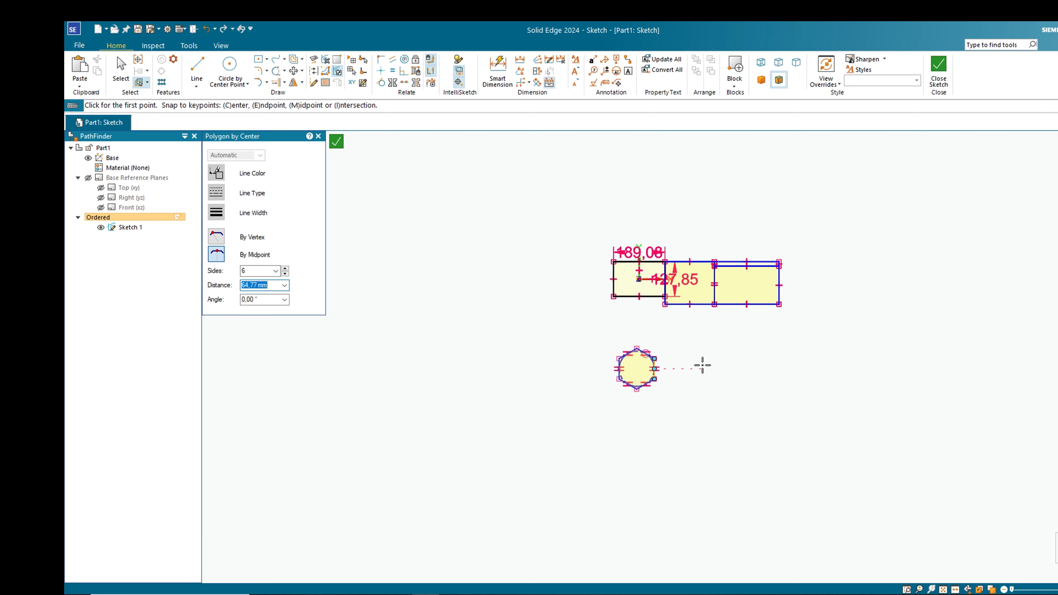
- Draw a second six-sided polygon to the right of the first, sized by vertex, about 184 mm across opposite corners
{"action": "scroll", "coordinate": [668, 368], "scroll_direction": "up", "scroll_amount": 2}
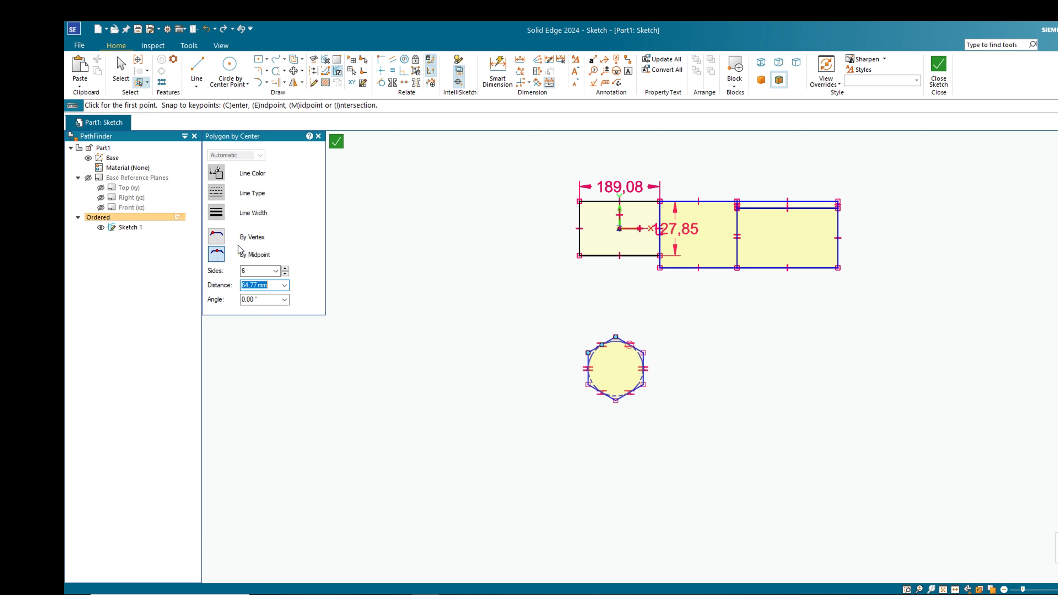
{"action": "left_click", "coordinate": [217, 237]}
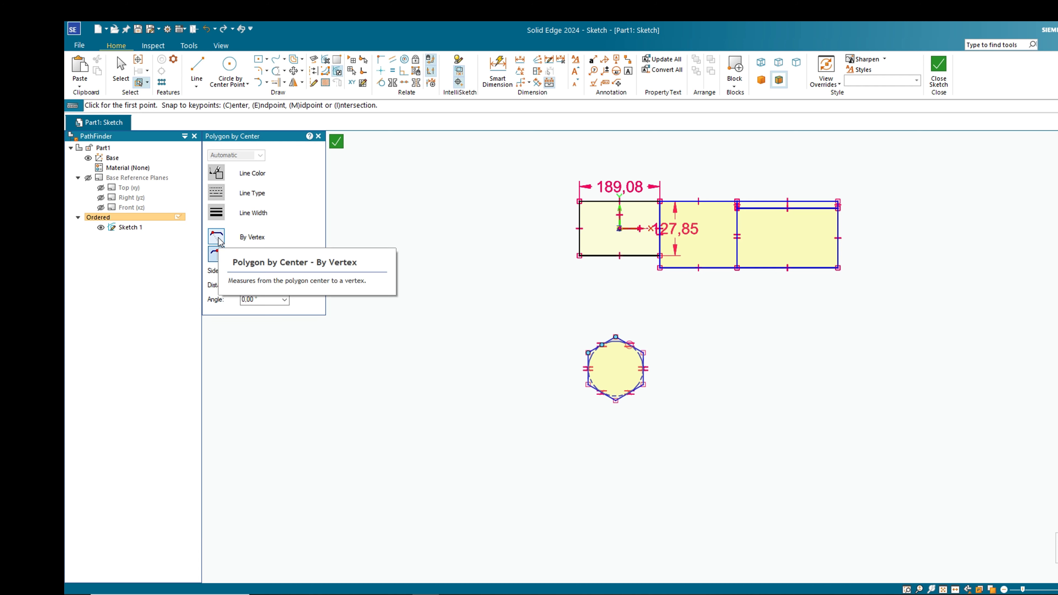
{"action": "left_click", "coordinate": [722, 368]}
{"action": "left_click", "coordinate": [763, 369]}
{"action": "scroll", "coordinate": [762, 373], "scroll_direction": "up", "scroll_amount": 3}
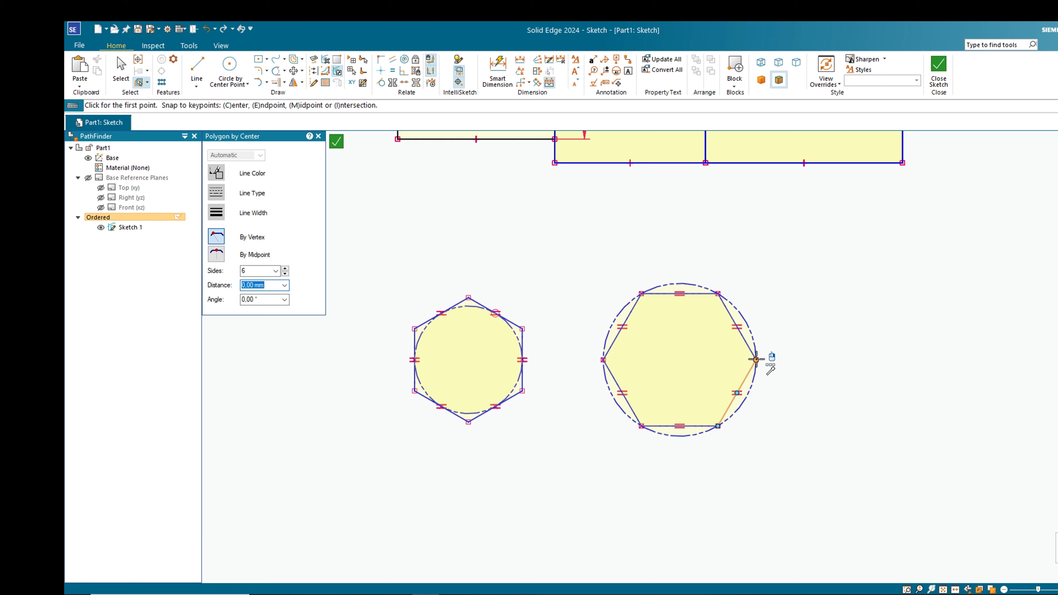
{"action": "scroll", "coordinate": [756, 360], "scroll_direction": "down", "scroll_amount": 1}
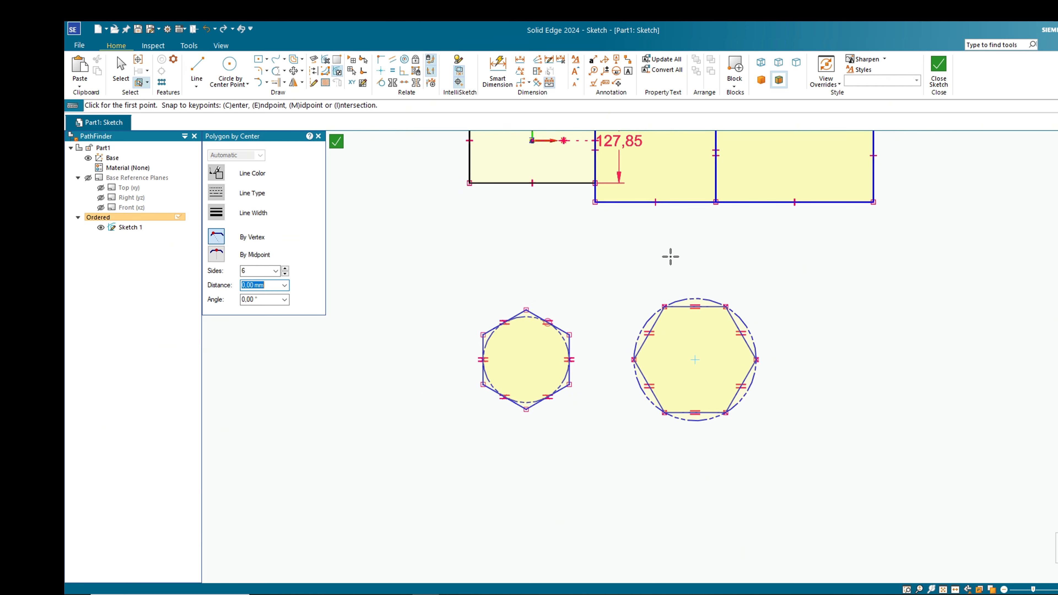
- Dimension the diameter of the second polygon's construction circle and set it to 180 mm
{"action": "key", "text": "d"}
{"action": "left_click", "coordinate": [746, 330]}
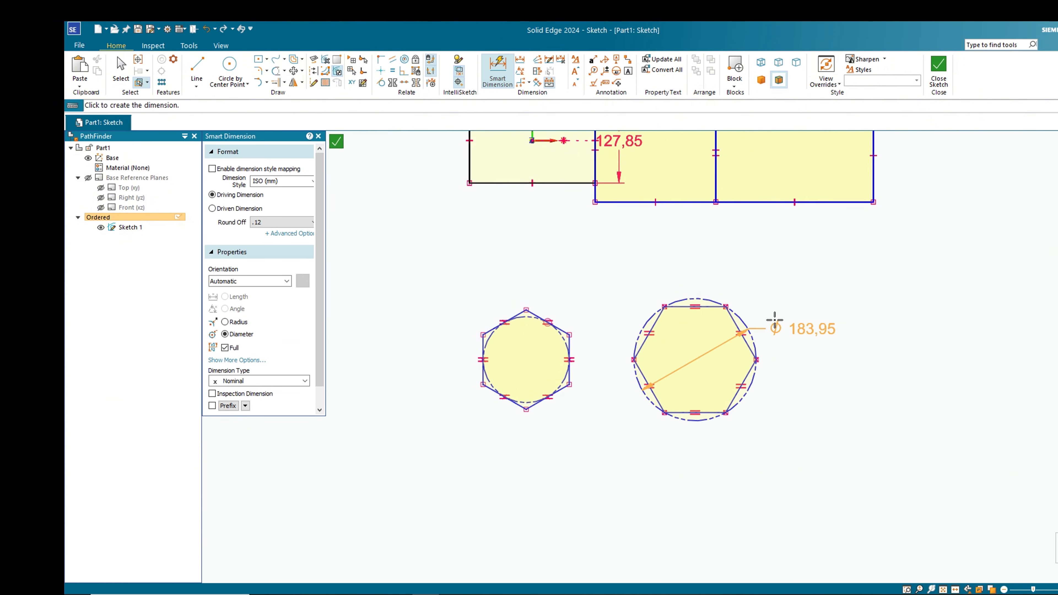
{"action": "left_click", "coordinate": [776, 319]}
{"action": "type", "text": "158"}
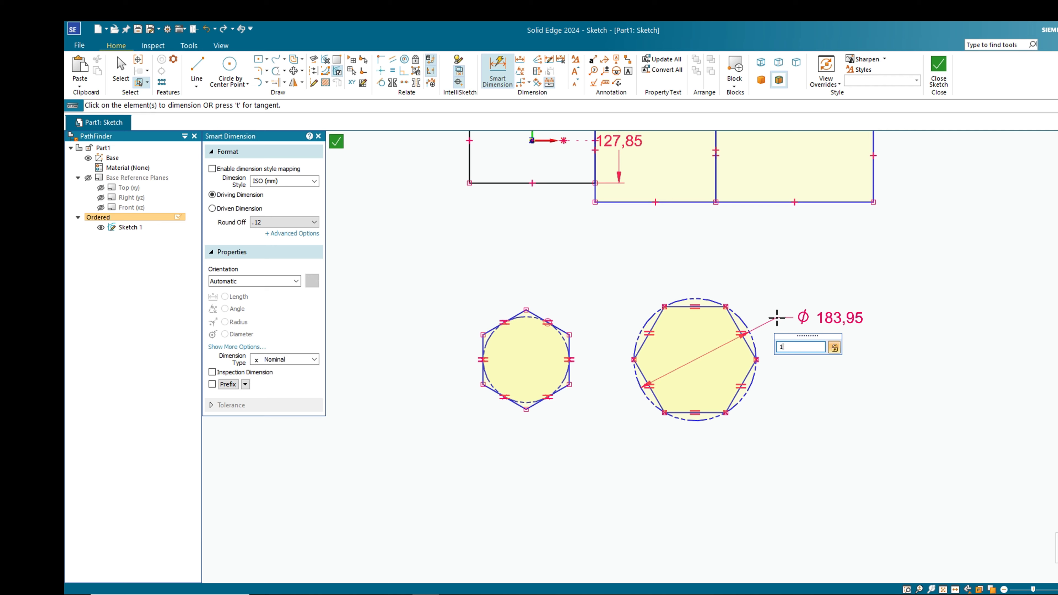
{"action": "key", "text": "Return"}
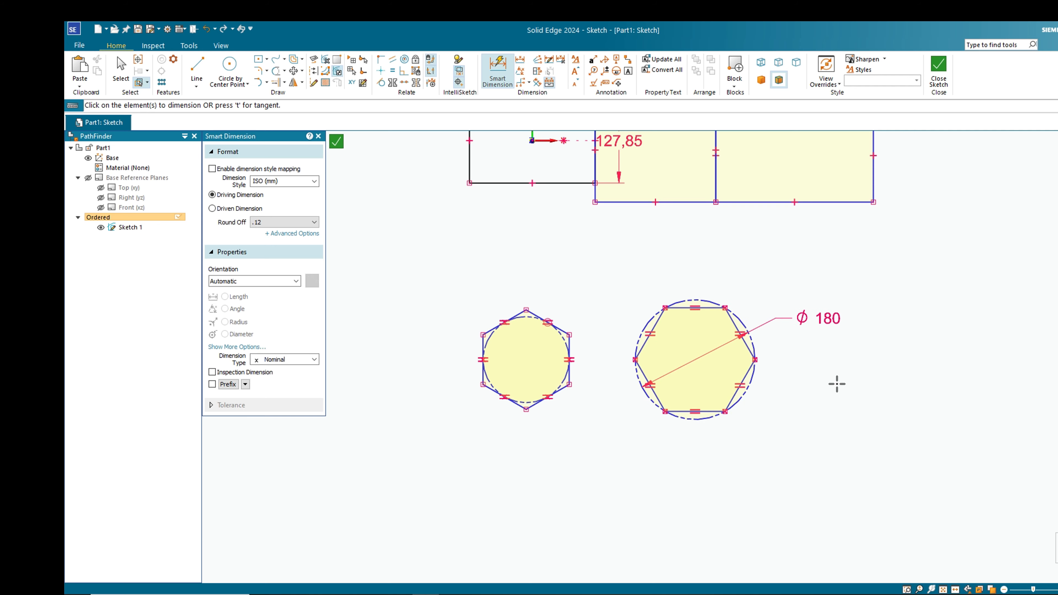
{"action": "key", "text": "Escape"}
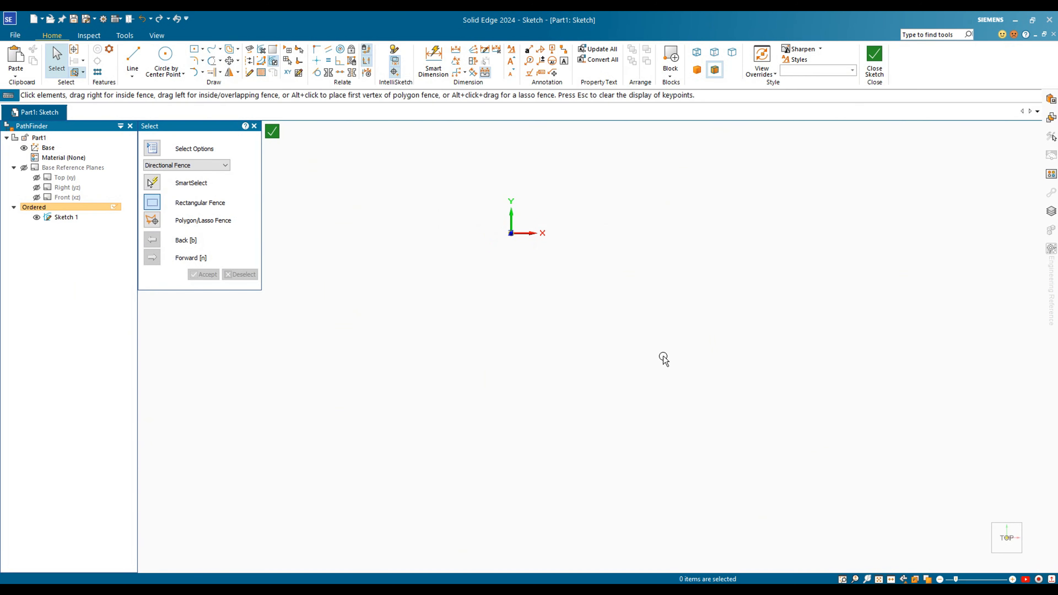
- Draw a semicircular tangent arc below the X axis, from the origin to a point level with it
{"action": "left_click", "coordinate": [202, 72]}
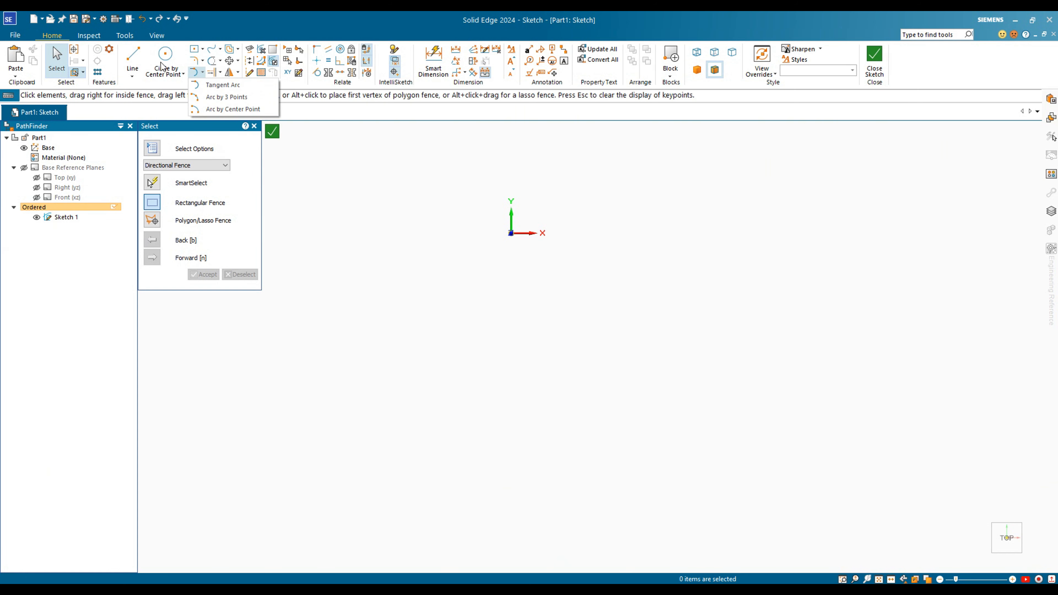
{"action": "left_click", "coordinate": [221, 84]}
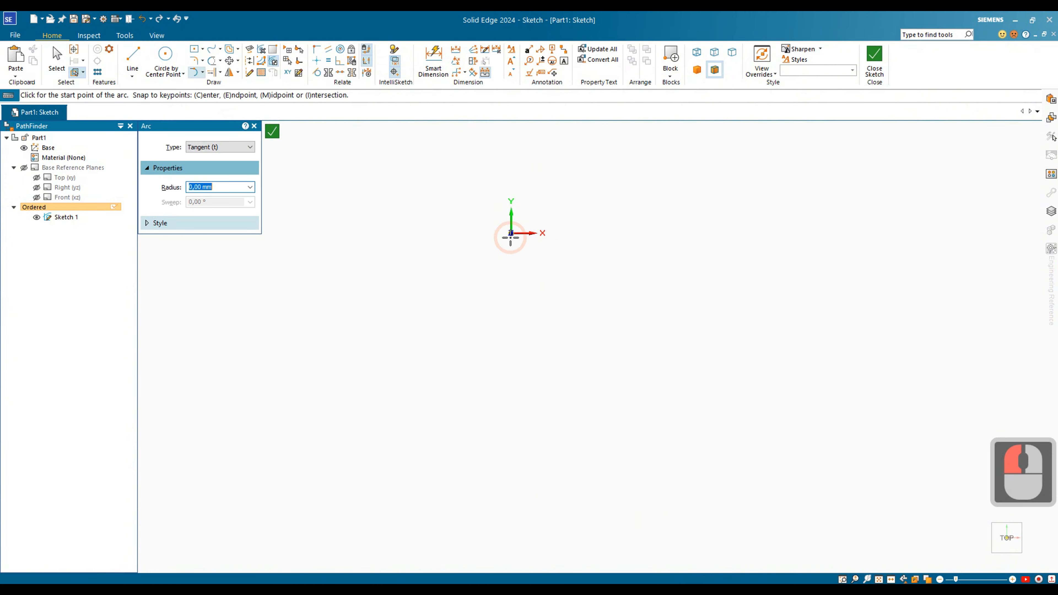
{"action": "left_click", "coordinate": [510, 233]}
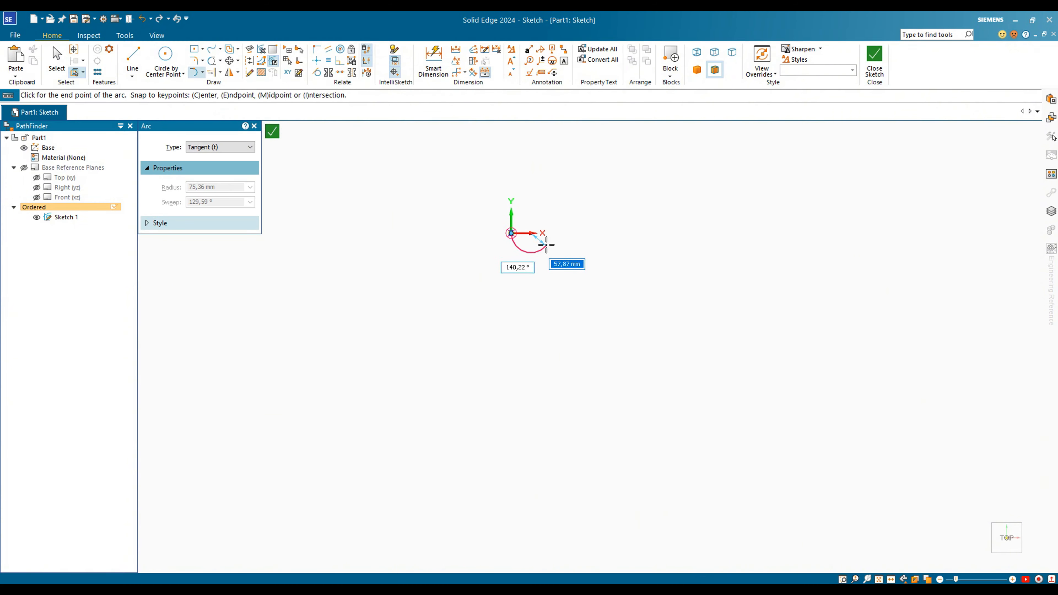
{"action": "left_click", "coordinate": [579, 233]}
{"action": "right_click", "coordinate": [604, 290]}
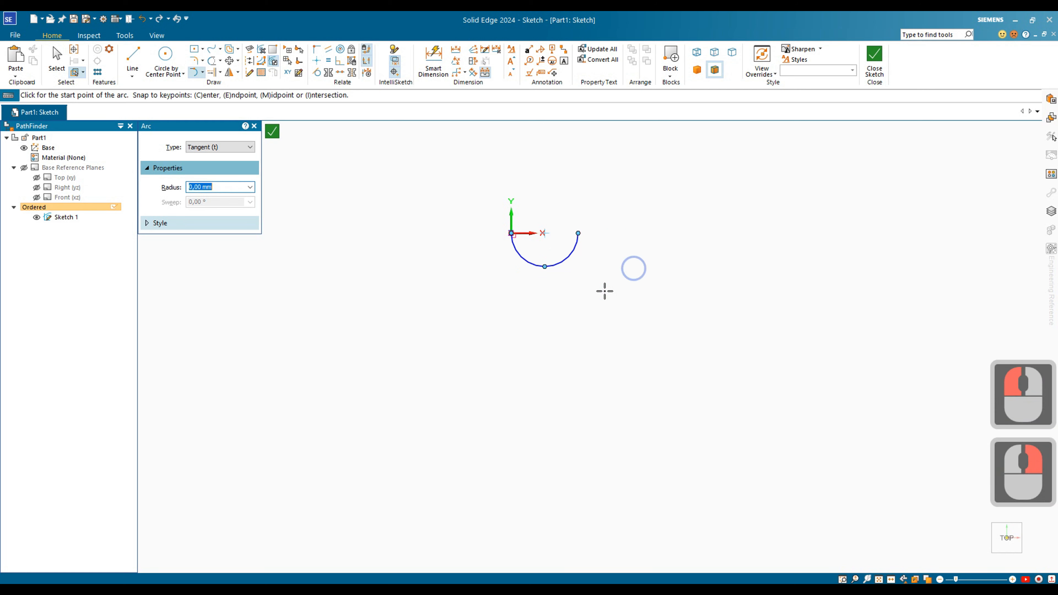
{"action": "scroll", "coordinate": [551, 247], "scroll_direction": "up", "scroll_amount": 4}
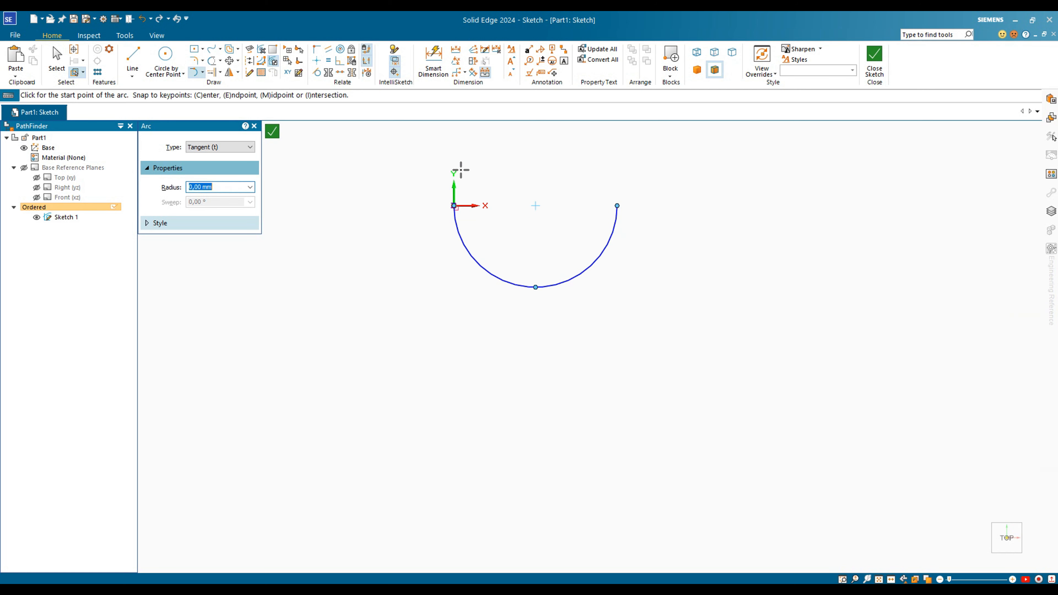
{"action": "scroll", "coordinate": [479, 205], "scroll_direction": "down", "scroll_amount": 3}
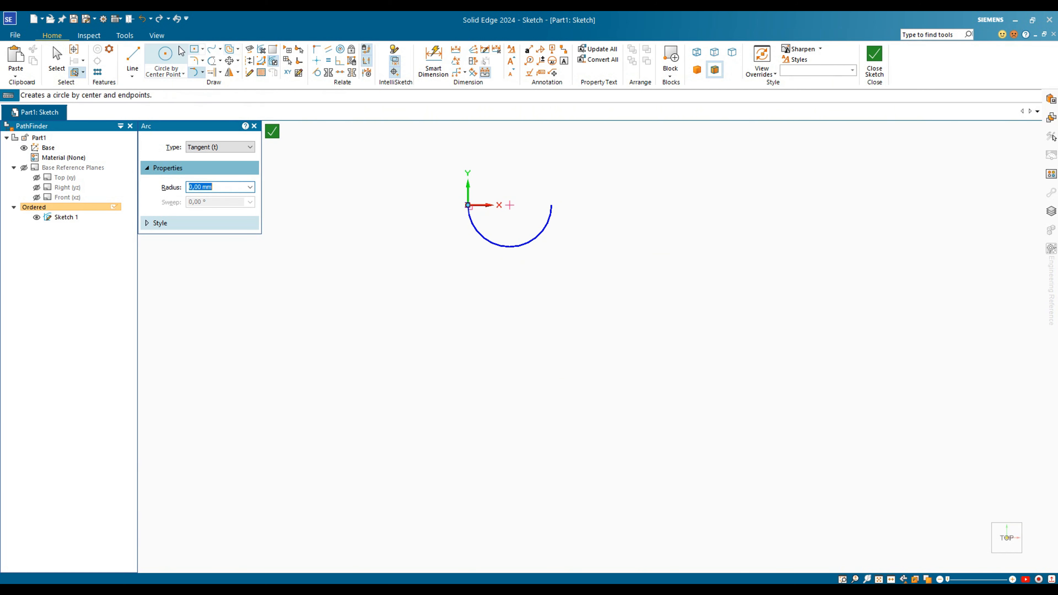
{"action": "left_click", "coordinate": [133, 58]}
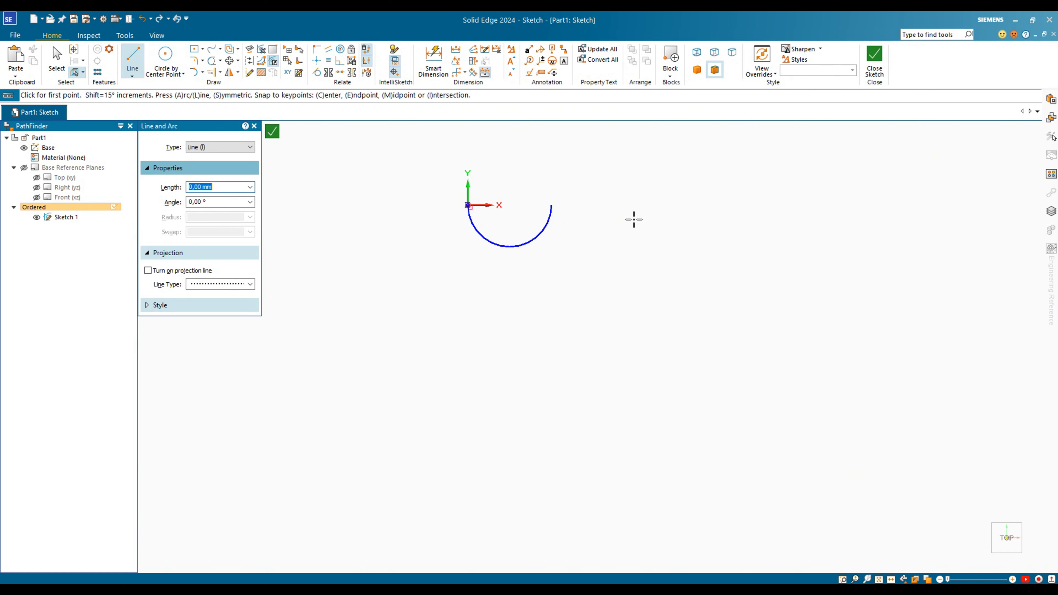
{"action": "left_click", "coordinate": [632, 206]}
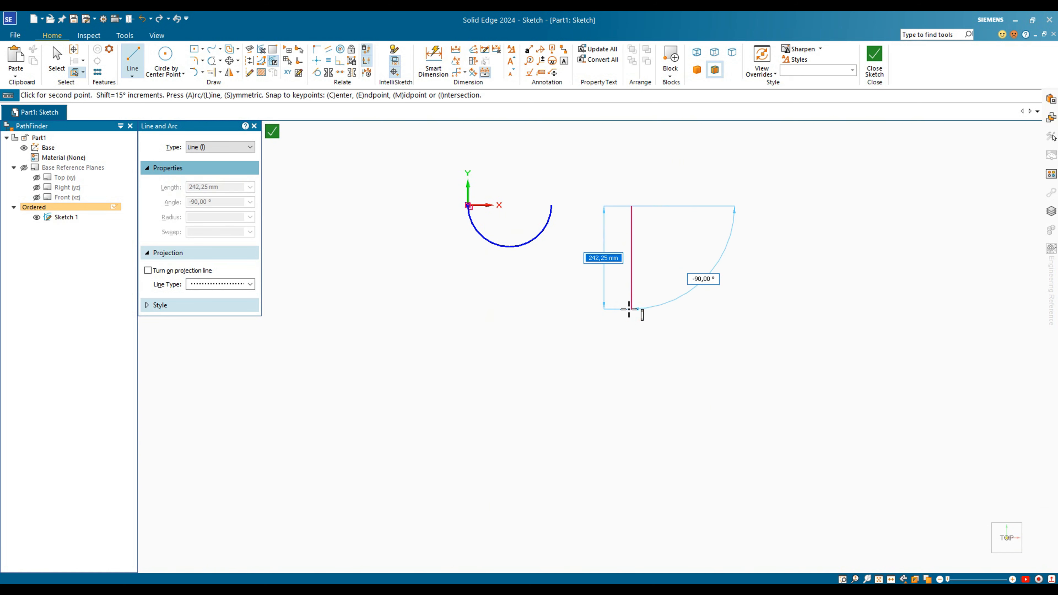
{"action": "key", "text": "a"}
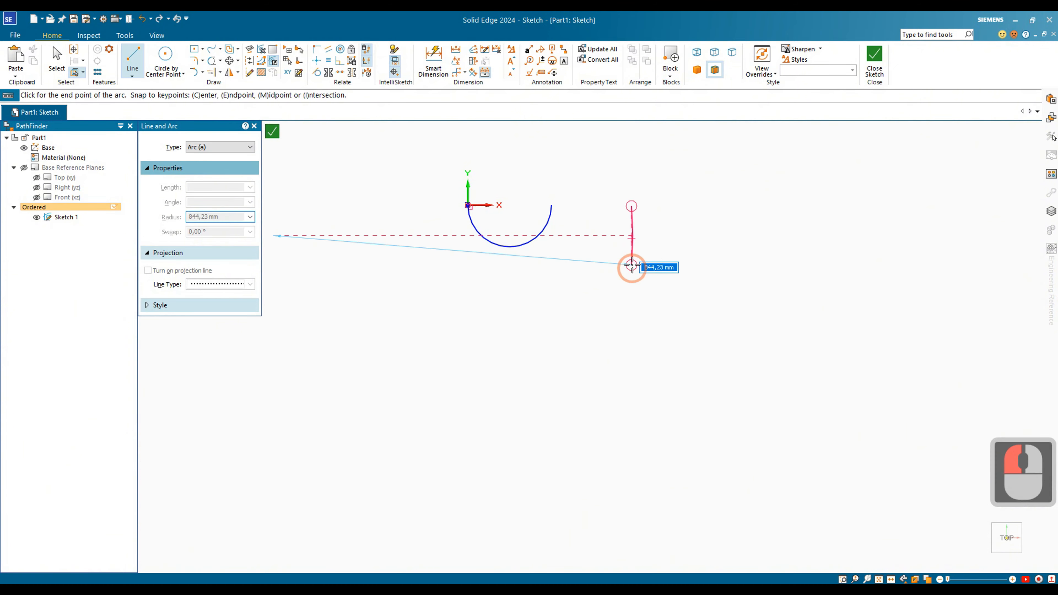
{"action": "key", "text": "Escape"}
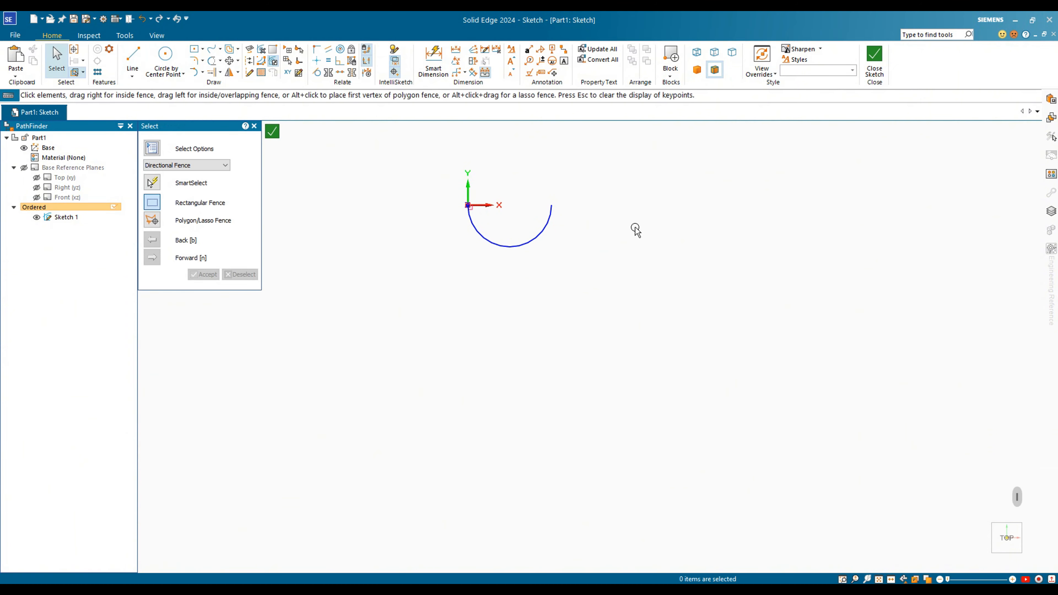
- Draw a vertical line beside the semicircle and continue it with a 180° tangent arc of about 72 mm radius
{"action": "left_click", "coordinate": [132, 59]}
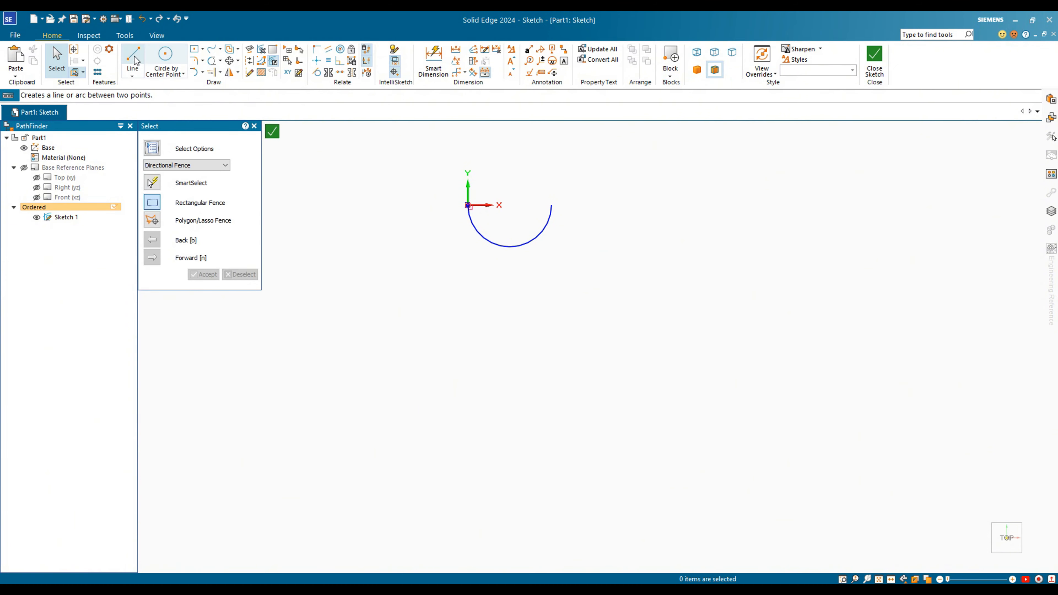
{"action": "left_click", "coordinate": [627, 217]}
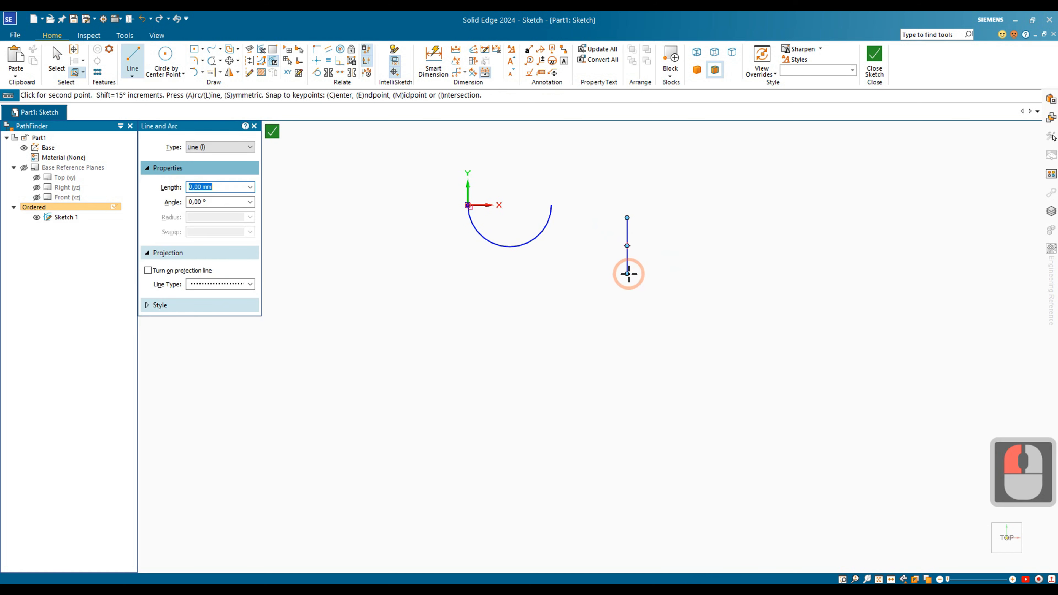
{"action": "left_click", "coordinate": [628, 274]}
{"action": "key", "text": "a"}
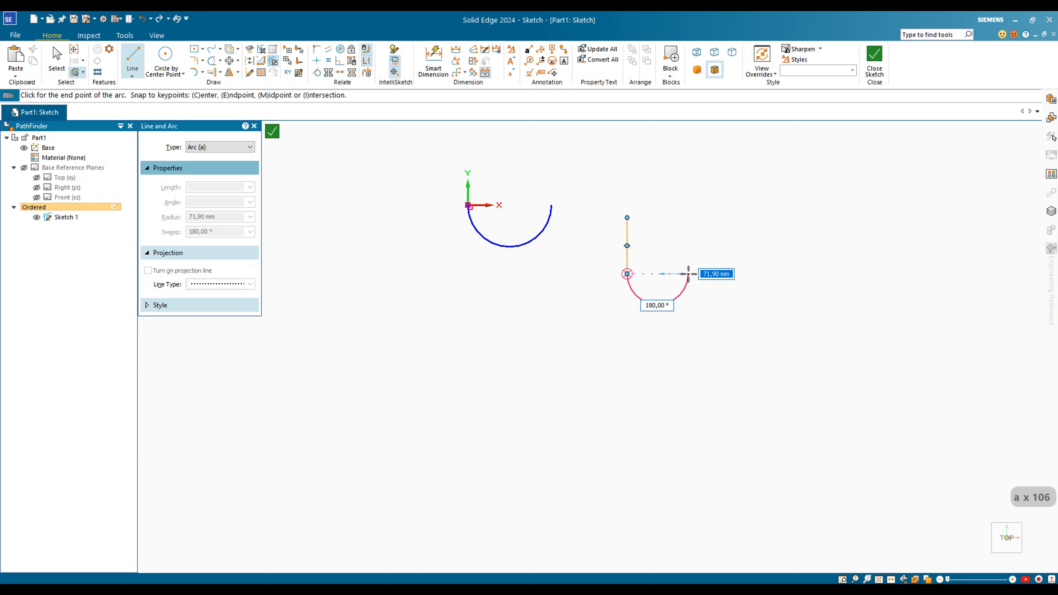
{"action": "left_click", "coordinate": [688, 274]}
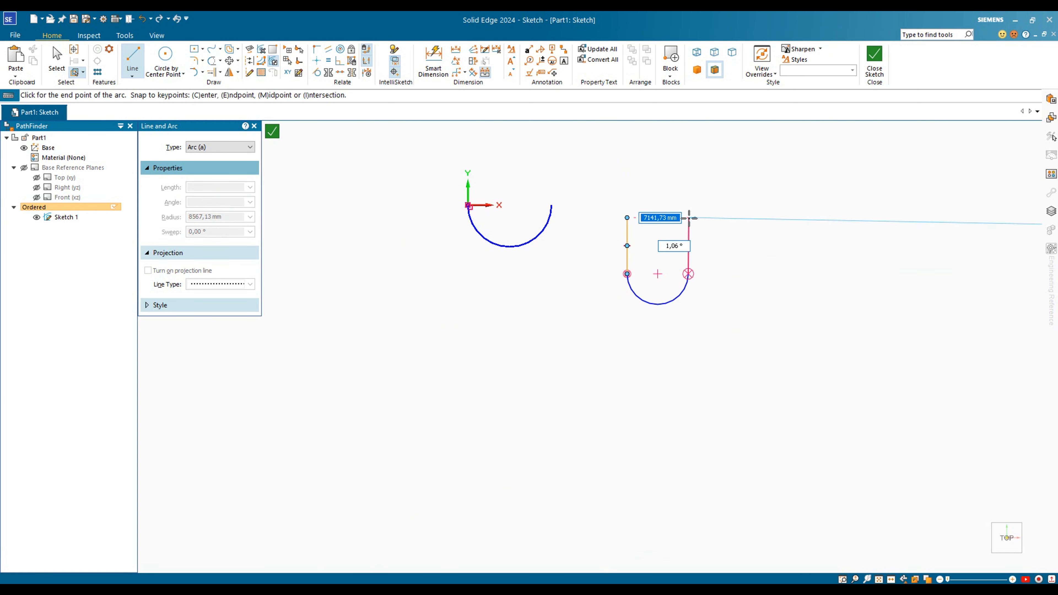
{"action": "right_click", "coordinate": [689, 218]}
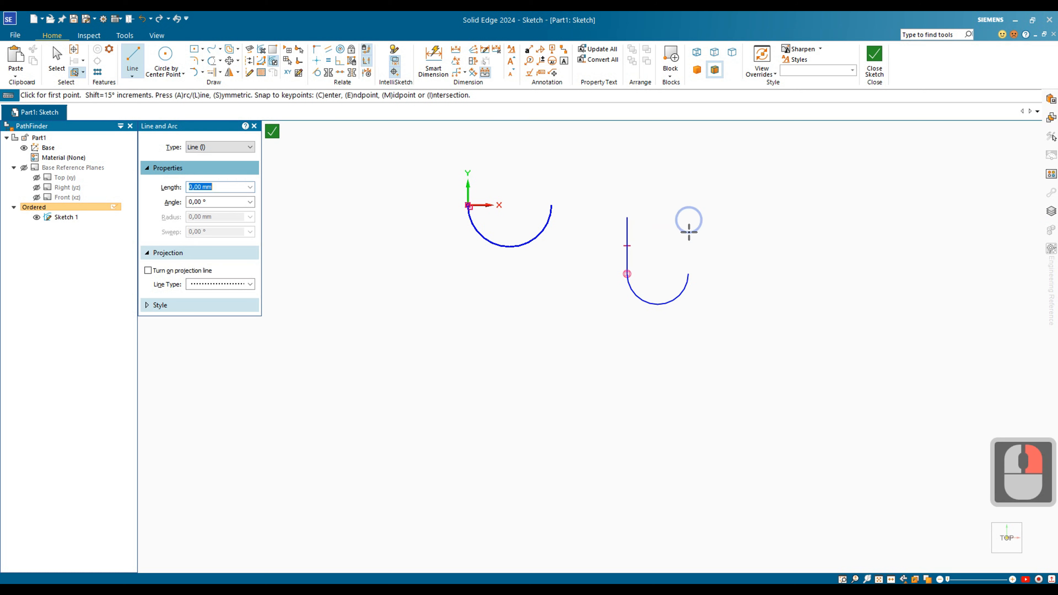
- Draw a vertical line up from the arc's free end, about level with the first line's upper end, to form a U shape
{"action": "left_click", "coordinate": [688, 274]}
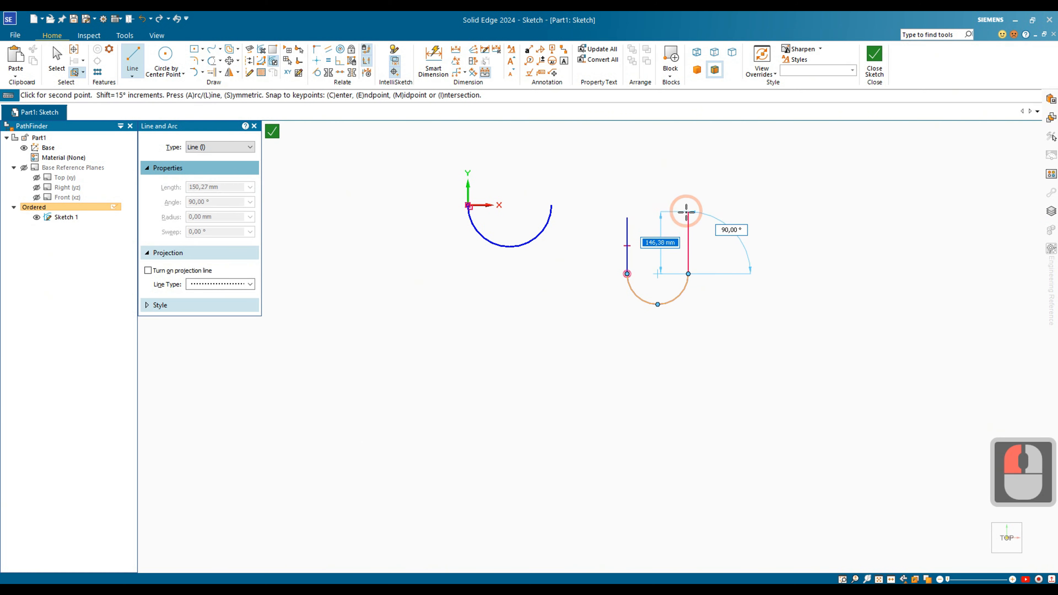
{"action": "left_click", "coordinate": [688, 218]}
{"action": "right_click", "coordinate": [732, 240]}
{"action": "key", "text": "Escape"}
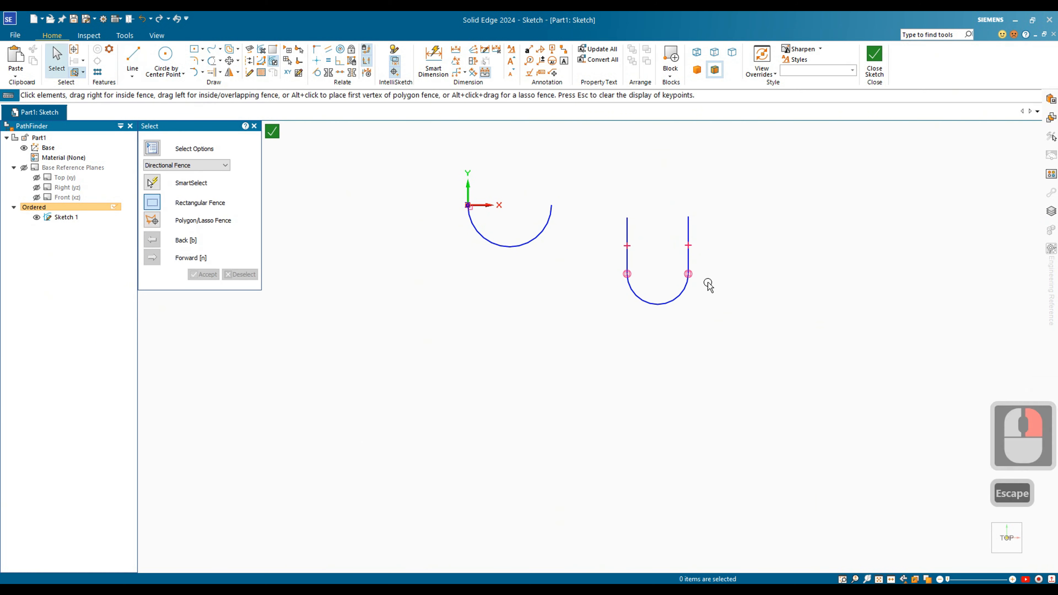
- Delete the semicircle and the U-shaped profile to clear the sketch
{"action": "scroll", "coordinate": [604, 340], "scroll_direction": "up", "scroll_amount": 3}
{"action": "scroll", "coordinate": [625, 310], "scroll_direction": "down", "scroll_amount": 3}
{"action": "left_click_drag", "start_coordinate": [545, 238], "coordinate": [676, 370]}
{"action": "key", "text": "Delete"}
{"action": "left_click_drag", "start_coordinate": [376, 174], "coordinate": [574, 350]}
{"action": "key", "text": "Delete"}
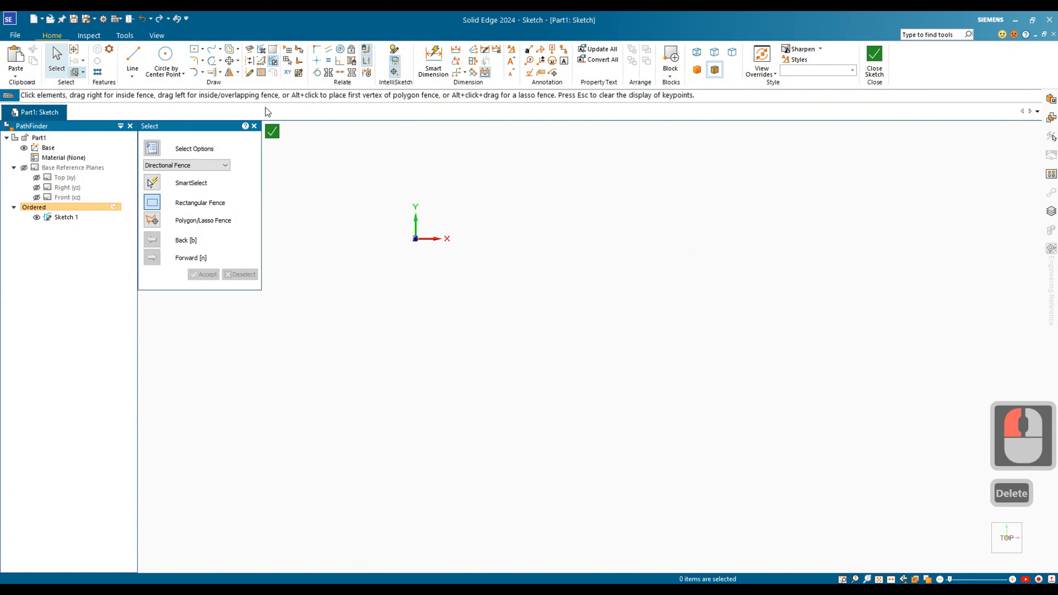
- Draw an arc by 3 points from the origin to a point on the X axis, bulging upward
{"action": "left_click", "coordinate": [202, 72]}
{"action": "left_click", "coordinate": [234, 109]}
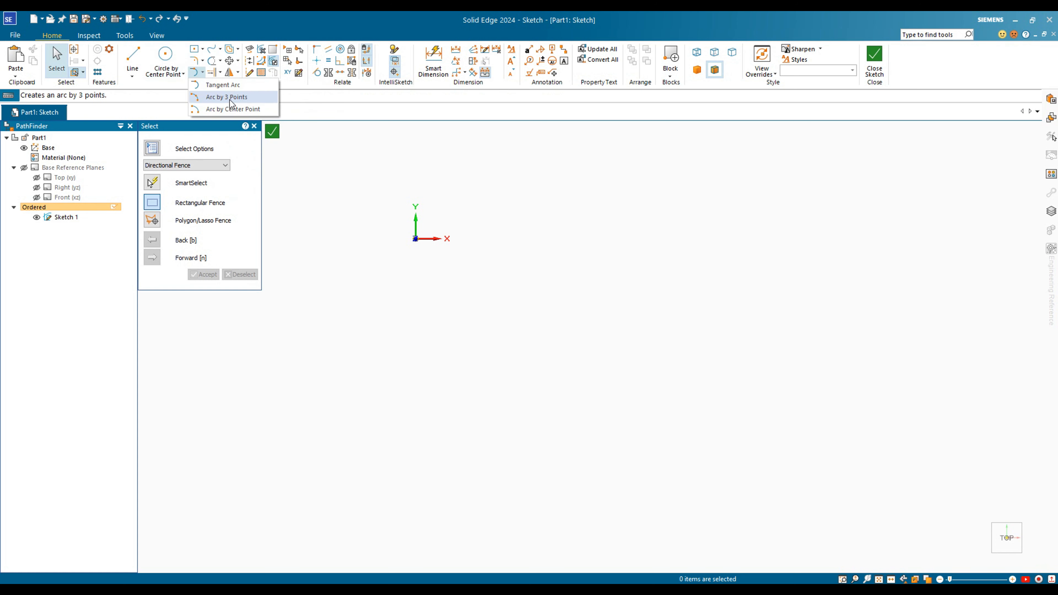
{"action": "left_click", "coordinate": [230, 100]}
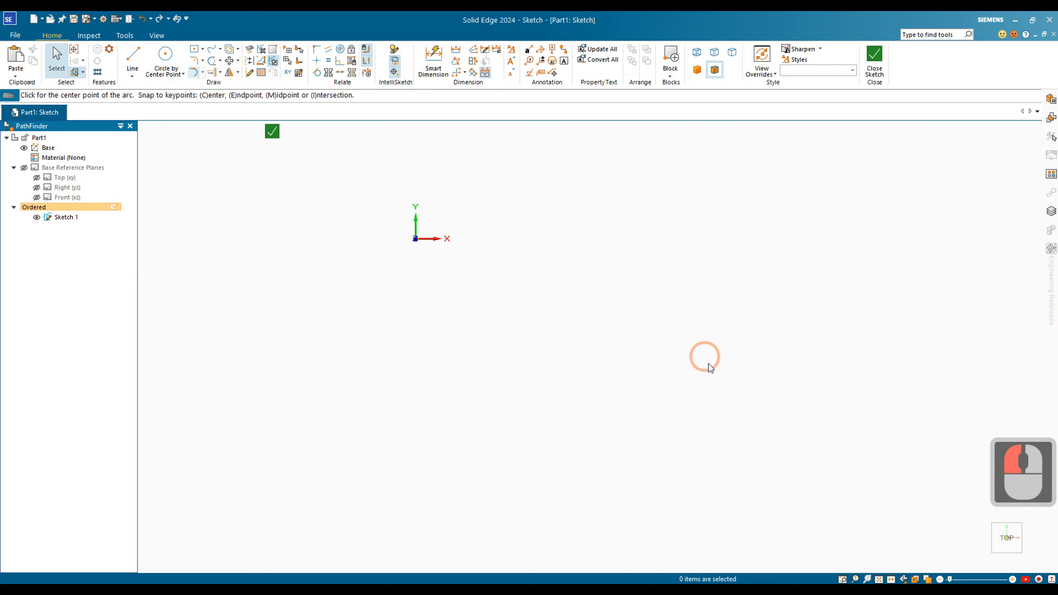
{"action": "left_click", "coordinate": [415, 239]}
{"action": "left_click", "coordinate": [574, 239]}
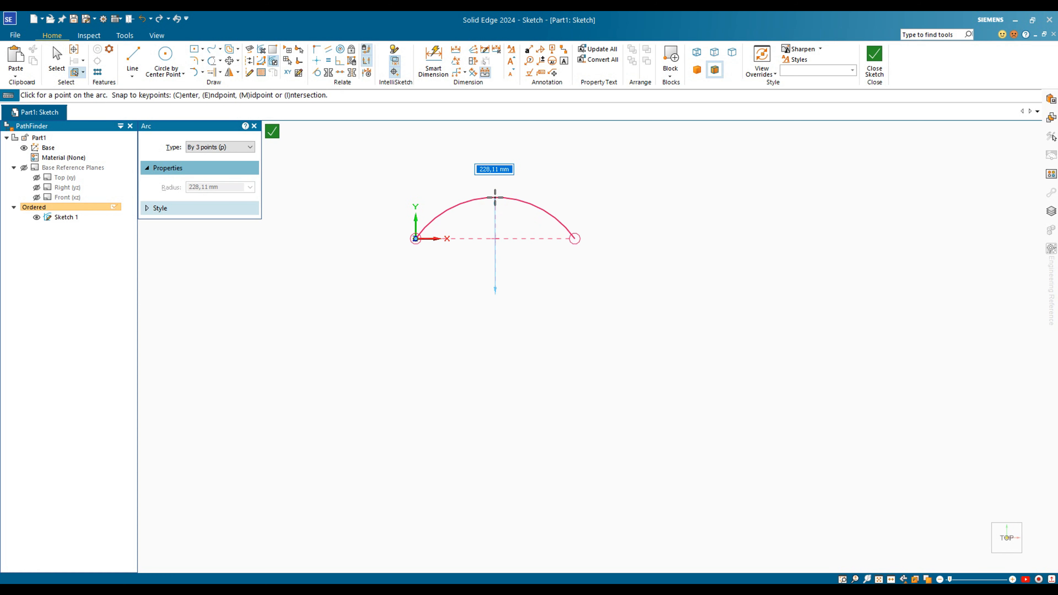
{"action": "left_click", "coordinate": [495, 200]}
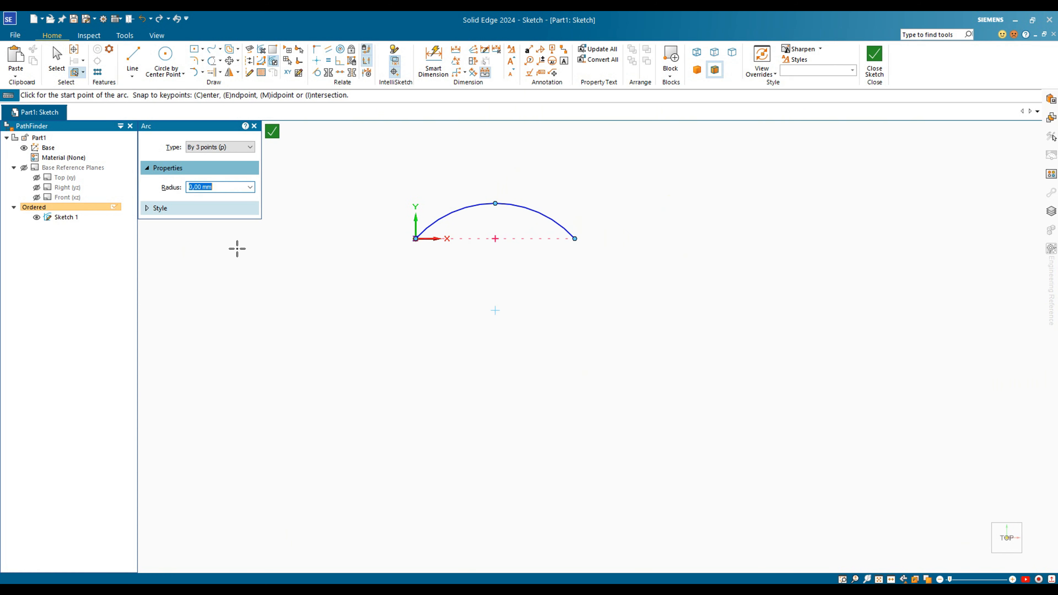
{"action": "key", "text": "Escape"}
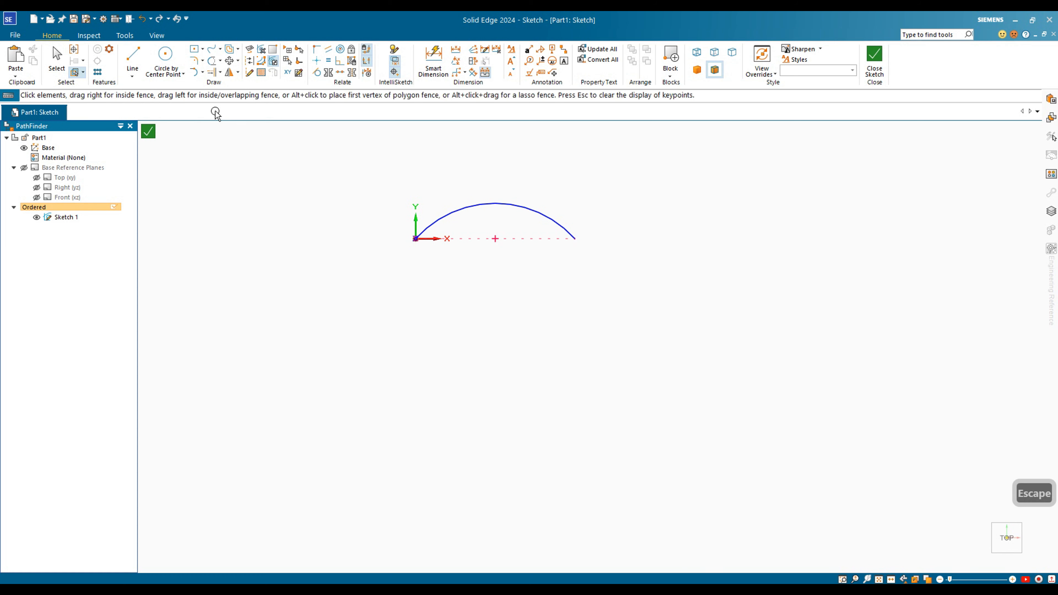
- Draw an arc by center point on the existing arc's midpoint, radius about 205 mm, from its right endpoint over the top to the origin
{"action": "left_click", "coordinate": [203, 72]}
{"action": "left_click", "coordinate": [221, 108]}
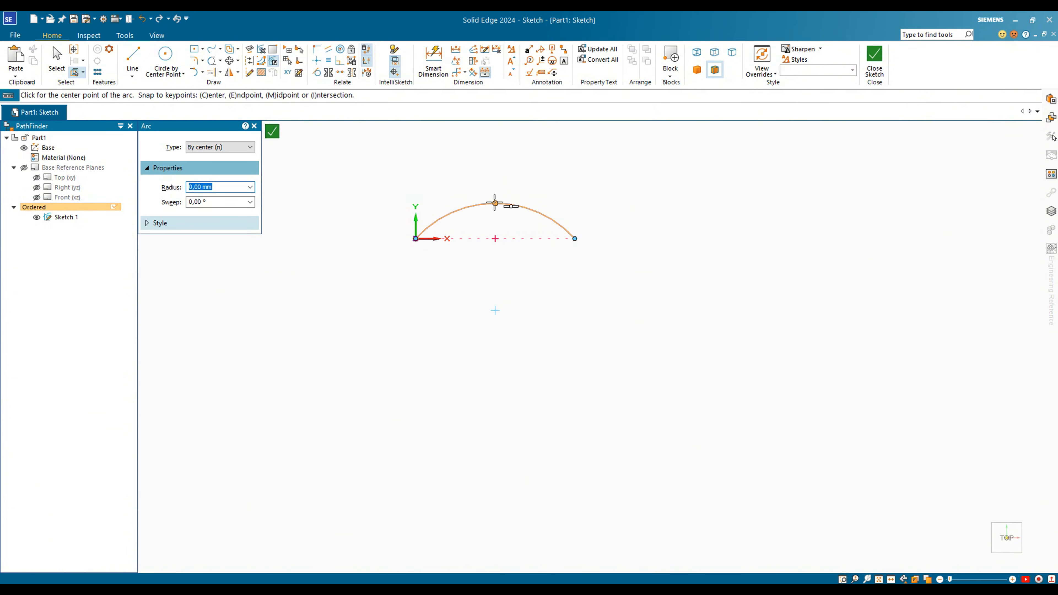
{"action": "left_click", "coordinate": [495, 203]}
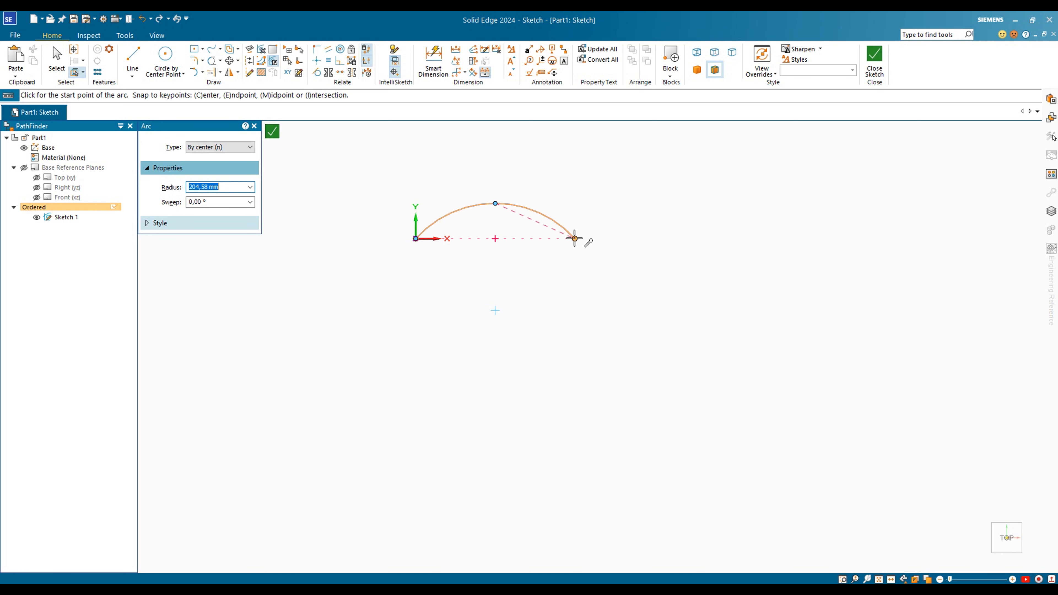
{"action": "left_click", "coordinate": [575, 238]}
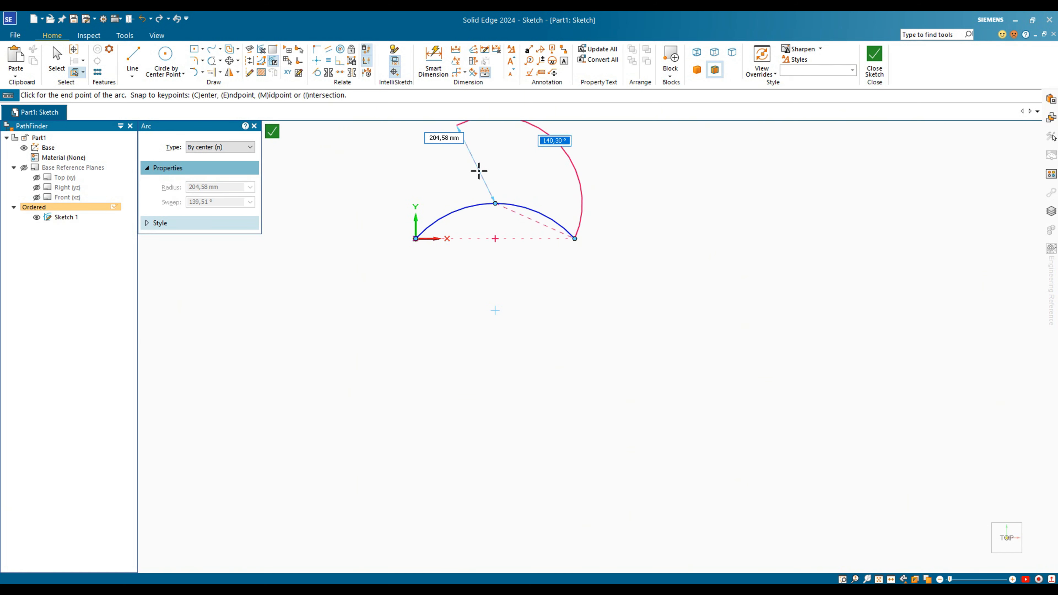
{"action": "left_click", "coordinate": [416, 239]}
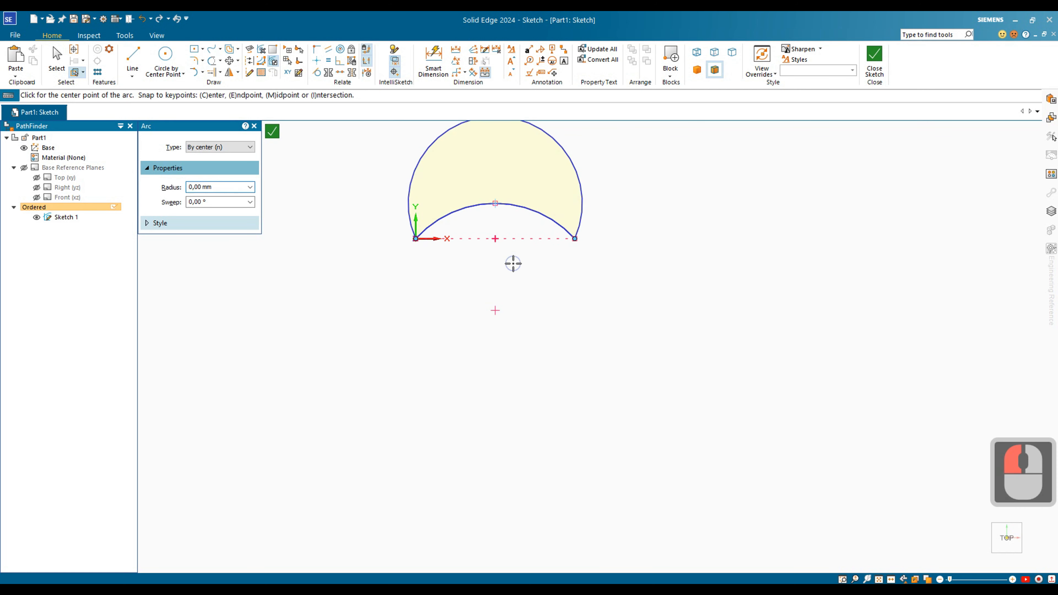
{"action": "scroll", "coordinate": [708, 413], "scroll_direction": "down", "scroll_amount": 3}
{"action": "scroll", "coordinate": [670, 300], "scroll_direction": "up", "scroll_amount": 2}
{"action": "key", "text": "Escape"}
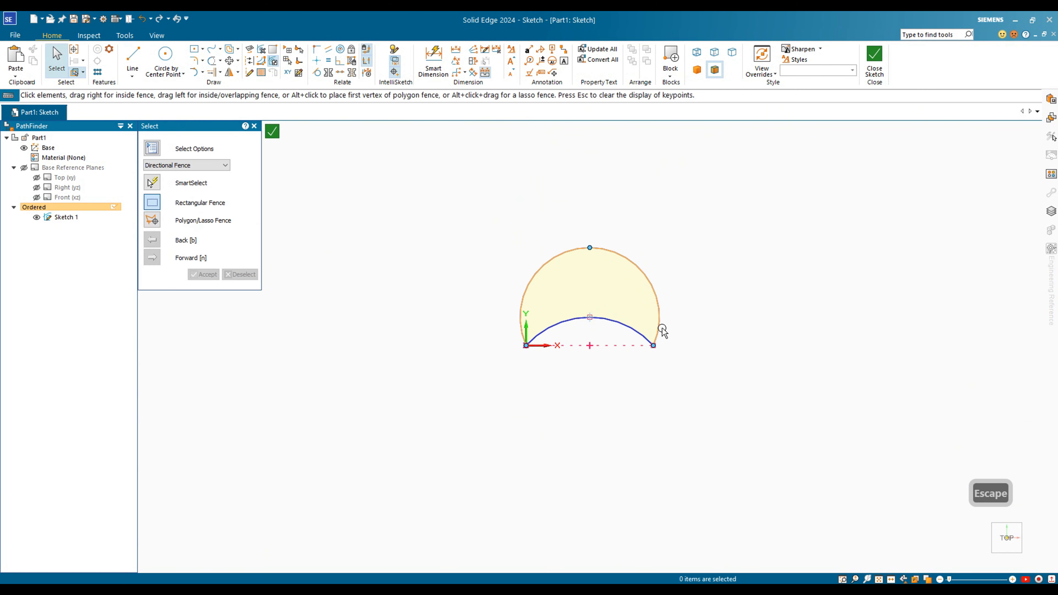
{"action": "scroll", "coordinate": [654, 349], "scroll_direction": "up", "scroll_amount": 1}
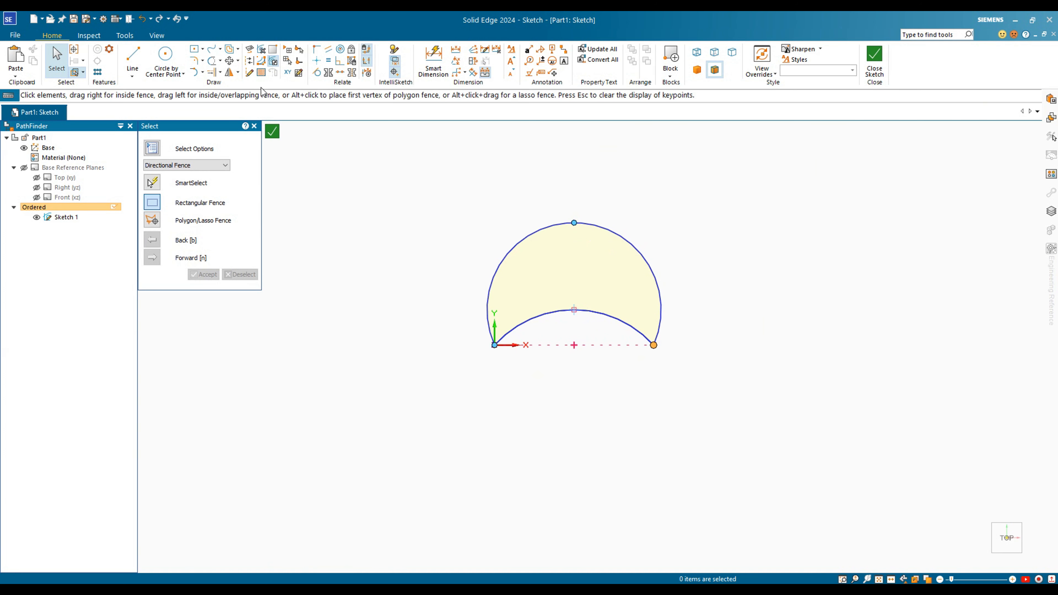
- Delete both arcs of the crescent-shaped region
{"action": "key", "text": "Escape"}
{"action": "left_click_drag", "start_coordinate": [441, 205], "coordinate": [751, 468]}
{"action": "key", "text": "Delete"}
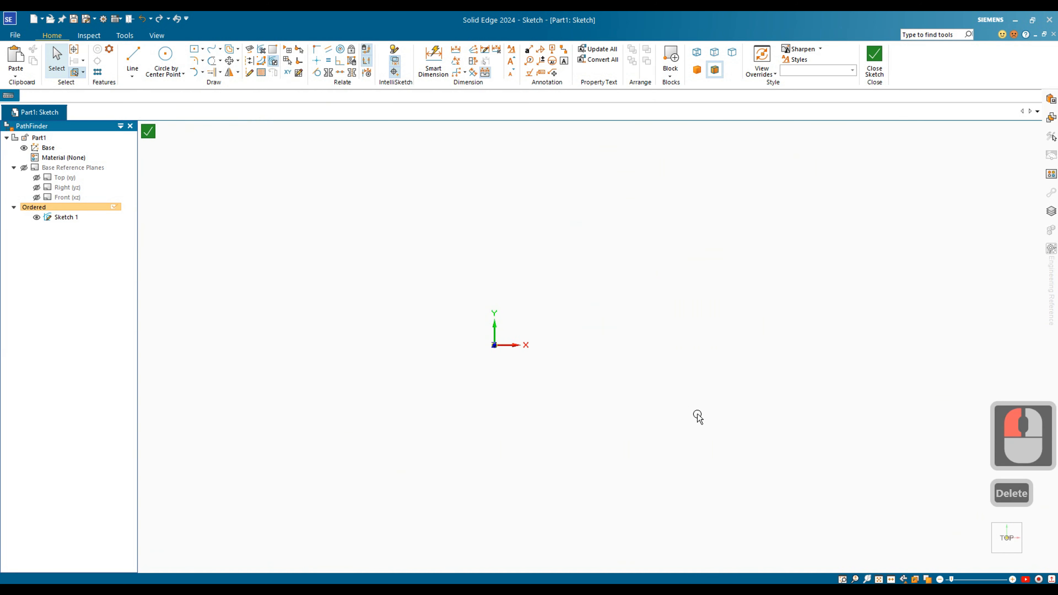
- Draw a wavy curve from the origin through a series of alternating high and low points toward +X
{"action": "left_click", "coordinate": [219, 49]}
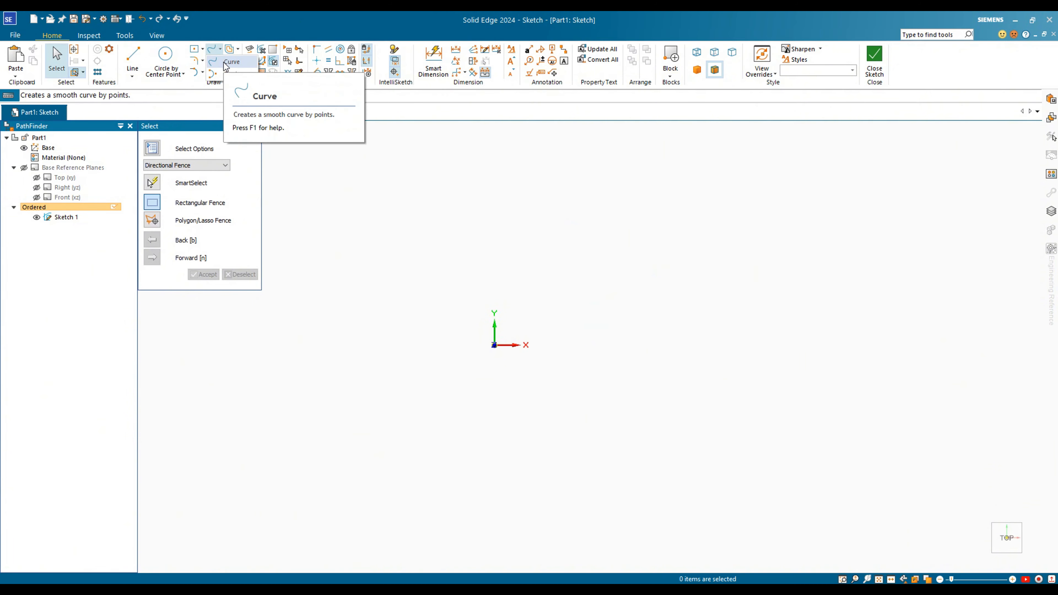
{"action": "left_click", "coordinate": [227, 62]}
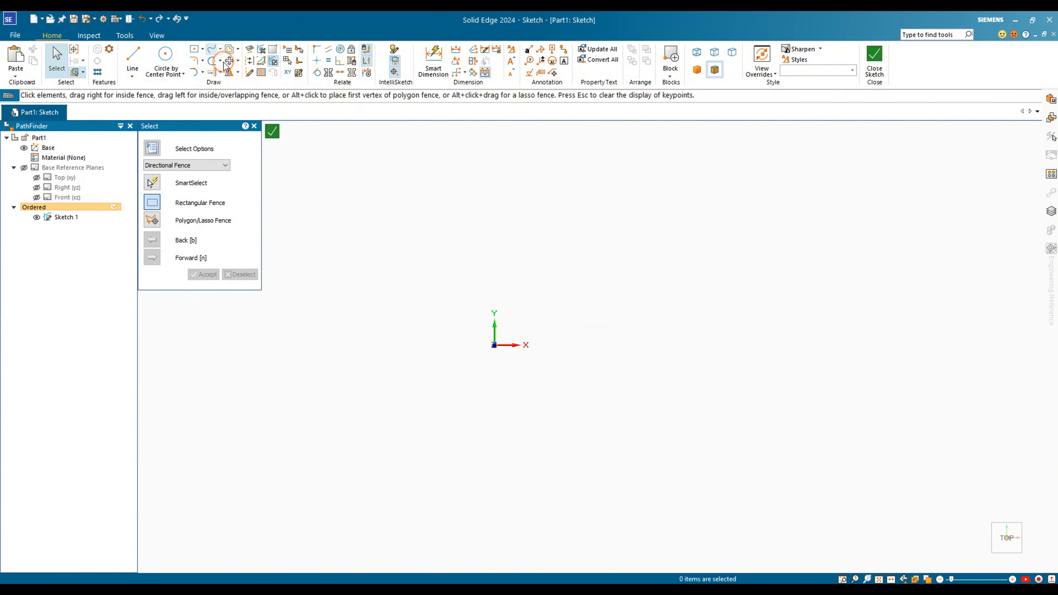
{"action": "left_click", "coordinate": [494, 345]}
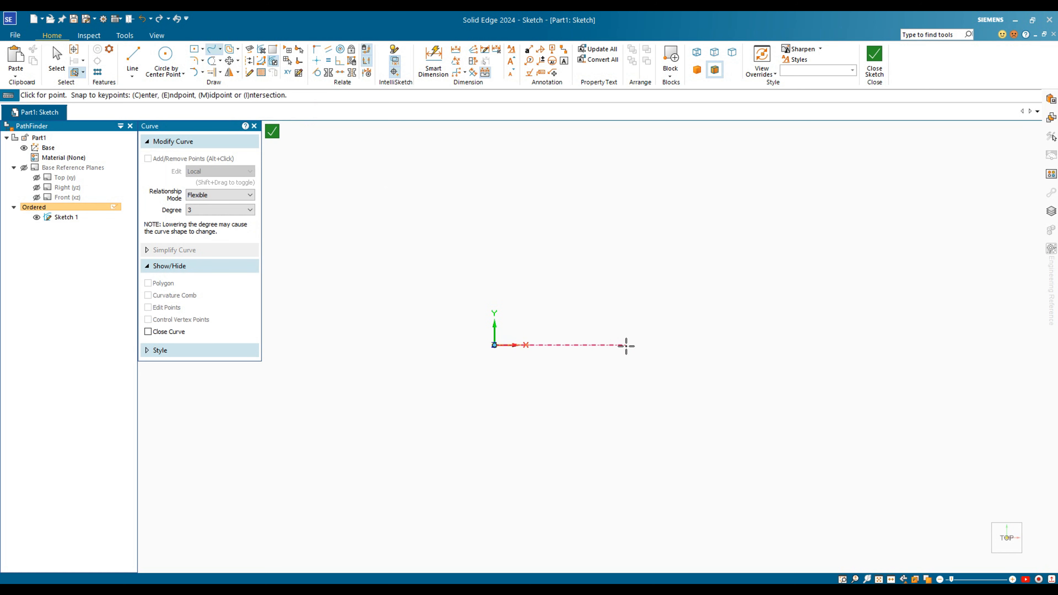
{"action": "left_click", "coordinate": [632, 334]}
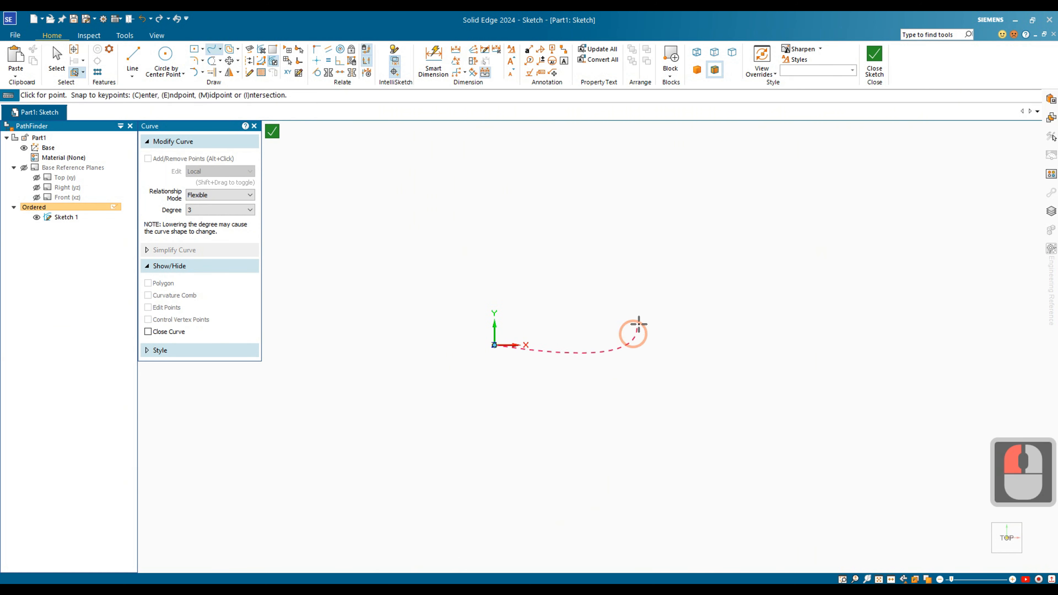
{"action": "mouse_move", "coordinate": [644, 290]}
{"action": "left_mouse_down"}
{"action": "mouse_move", "coordinate": [751, 401]}
{"action": "mouse_move", "coordinate": [895, 316]}
{"action": "left_mouse_up"}
{"action": "left_click", "coordinate": [820, 307]}
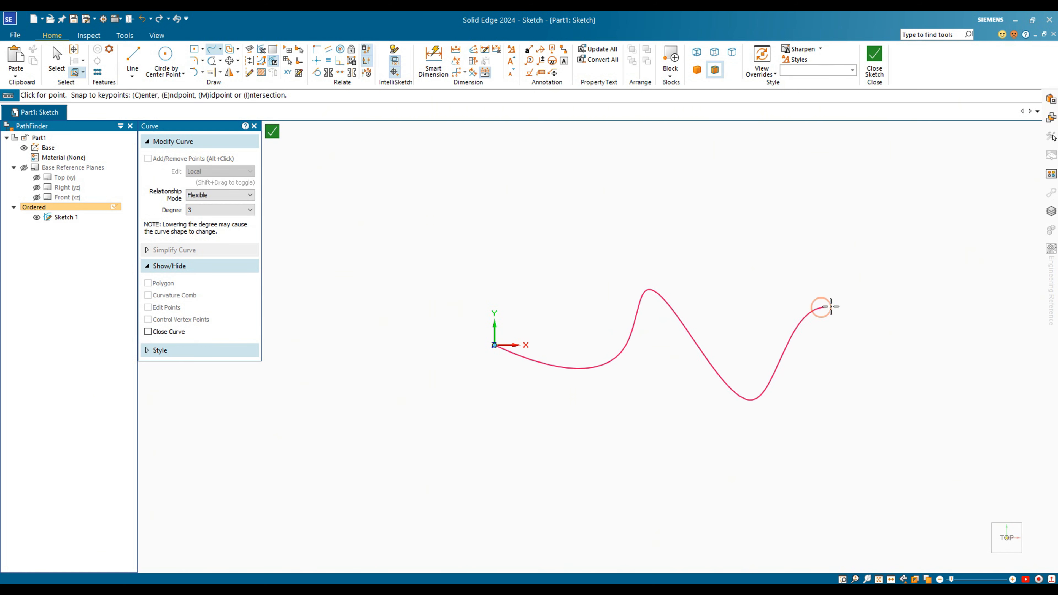
{"action": "left_click_drag", "start_coordinate": [911, 391], "coordinate": [908, 407]}
{"action": "double_click", "coordinate": [954, 293]}
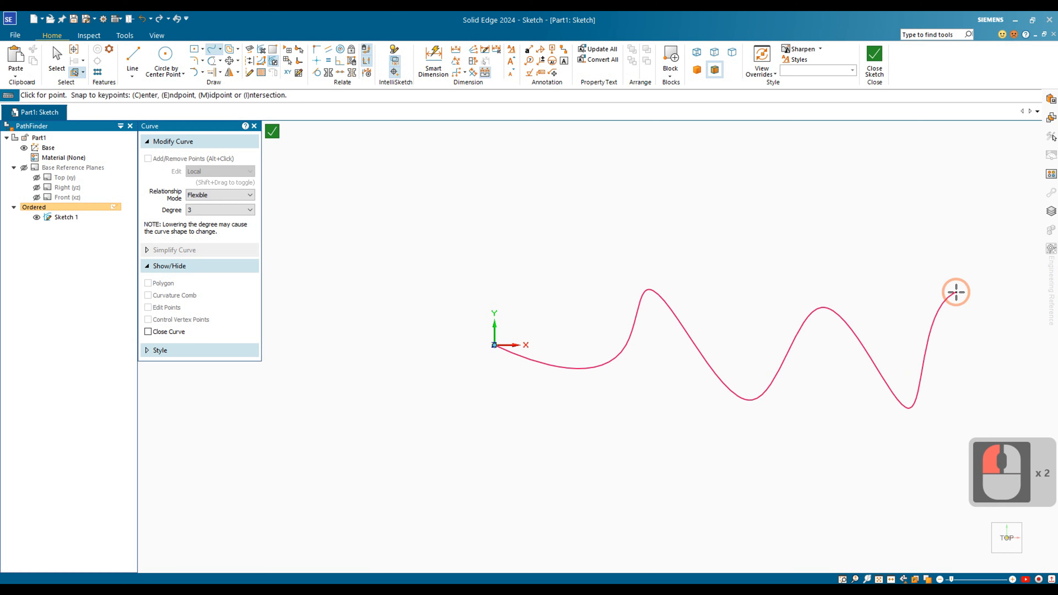
{"action": "right_click", "coordinate": [874, 275]}
{"action": "scroll", "coordinate": [687, 275], "scroll_direction": "down", "scroll_amount": 3}
{"action": "scroll", "coordinate": [808, 301], "scroll_direction": "up", "scroll_amount": 2}
{"action": "key", "text": "Escape"}
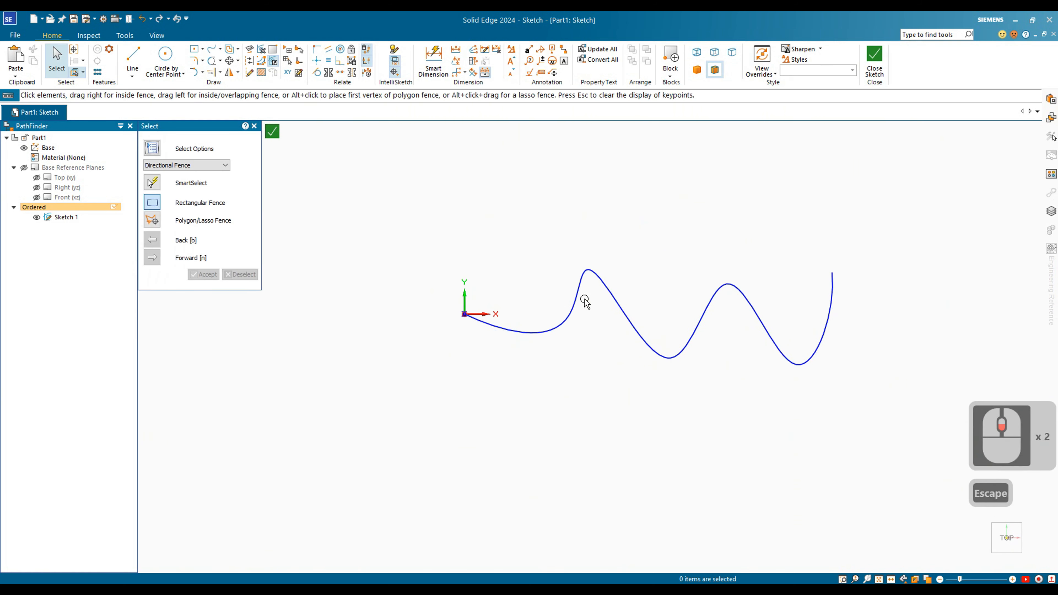
- Reshape the curve by moving its first peak, the following valley, its free endpoint and the control vertex above the second peak
{"action": "left_click", "coordinate": [605, 291]}
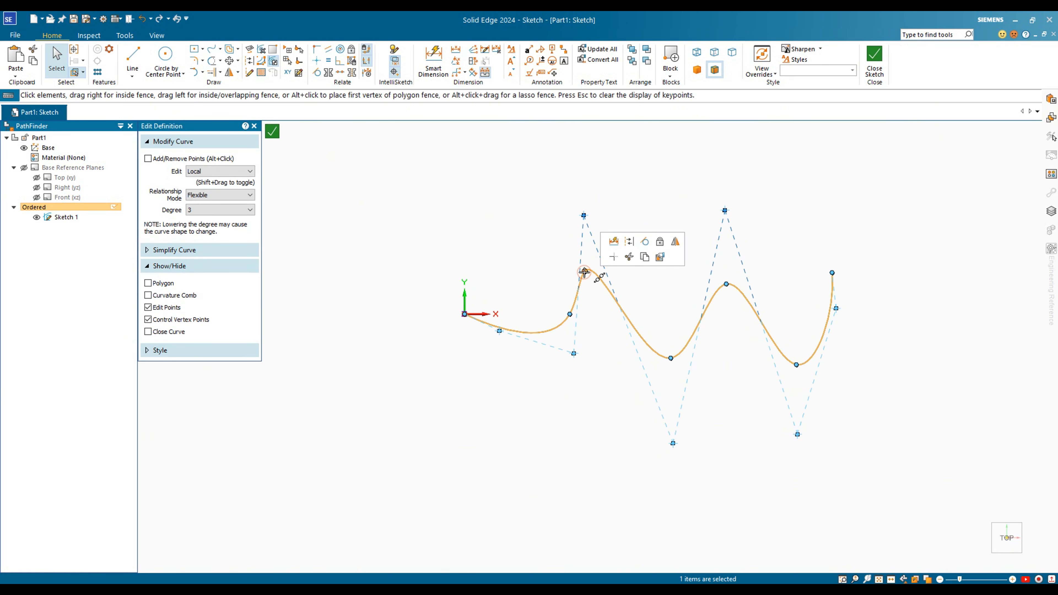
{"action": "left_click_drag", "start_coordinate": [585, 272], "coordinate": [602, 301]}
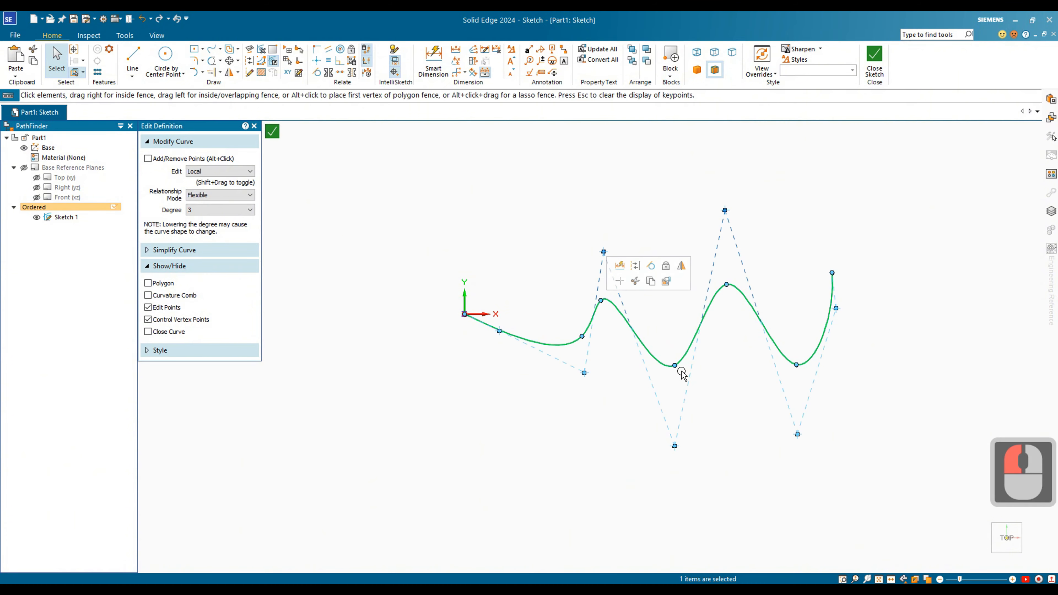
{"action": "left_click_drag", "start_coordinate": [676, 367], "coordinate": [670, 330]}
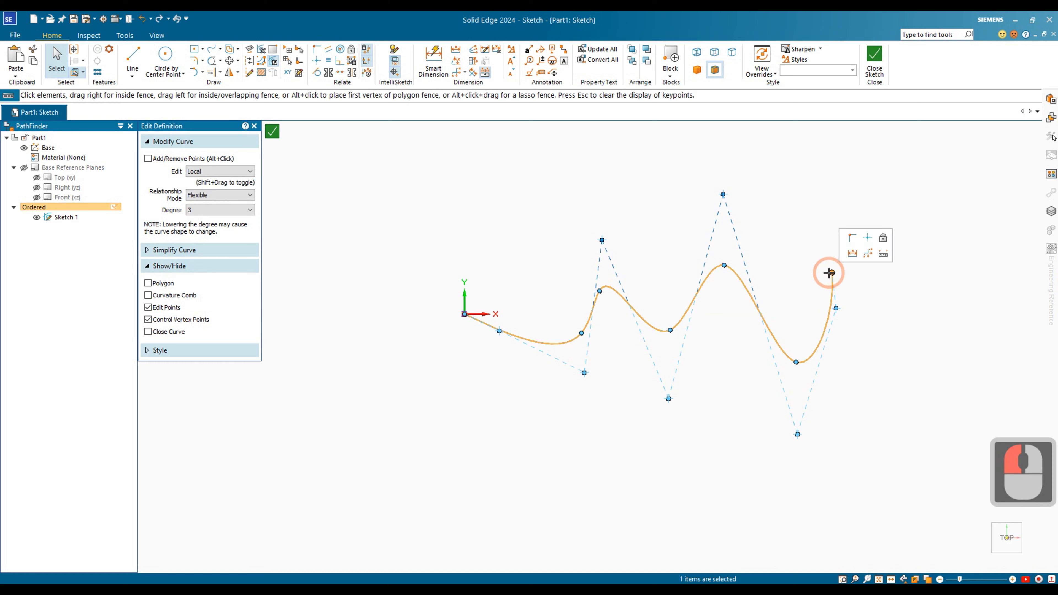
{"action": "left_click_drag", "start_coordinate": [832, 273], "coordinate": [905, 288]}
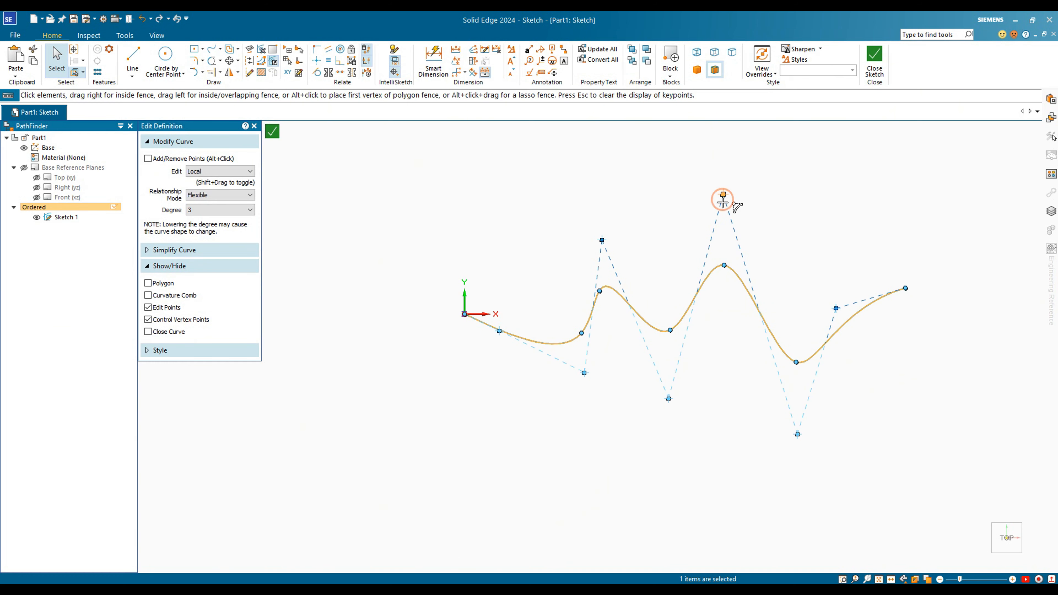
{"action": "left_click_drag", "start_coordinate": [723, 201], "coordinate": [737, 229]}
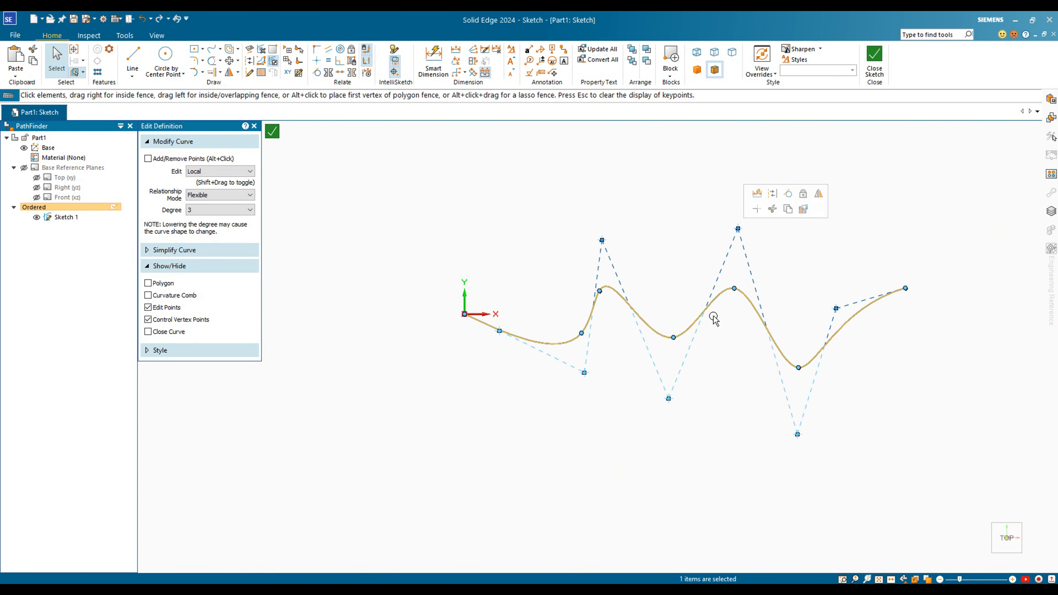
{"action": "left_click", "coordinate": [474, 319]}
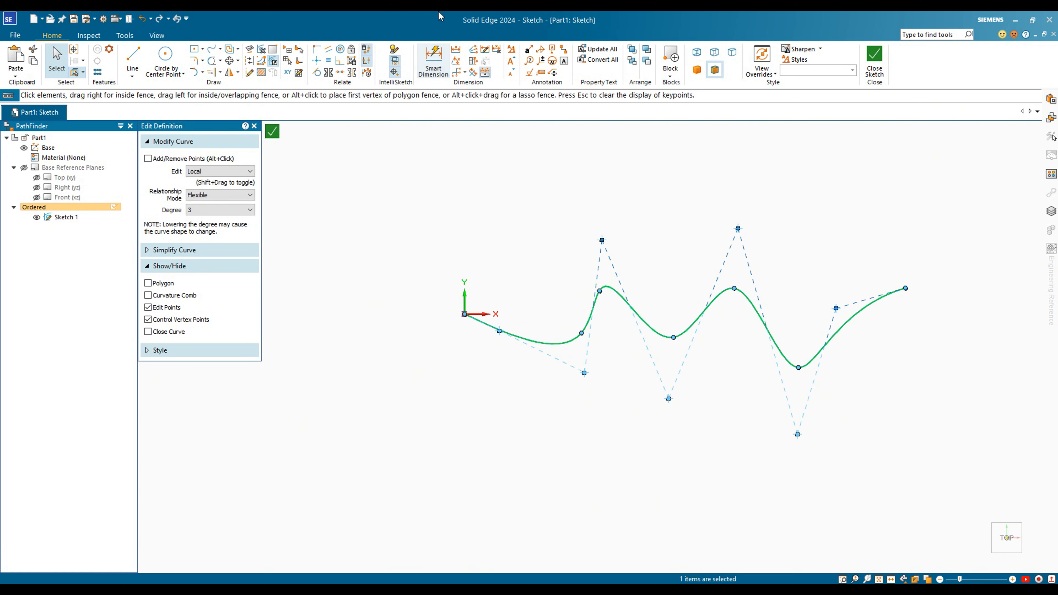
- Try to add a Smart Dimension between the origin and the curve's first peak, and undo the placed dimension
{"action": "left_click", "coordinate": [441, 62]}
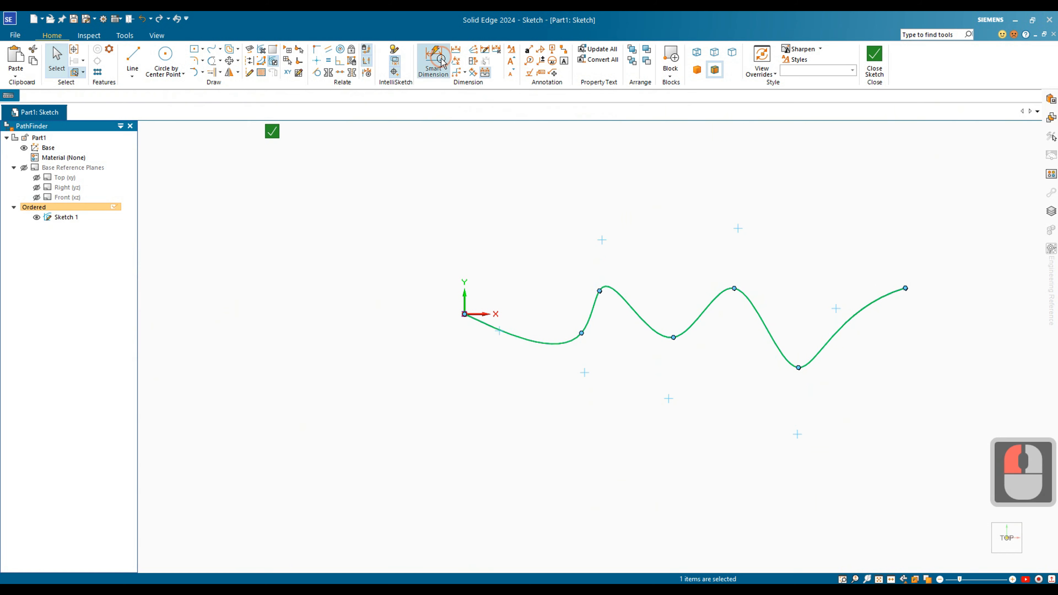
{"action": "left_click", "coordinate": [464, 314]}
{"action": "left_click", "coordinate": [572, 327]}
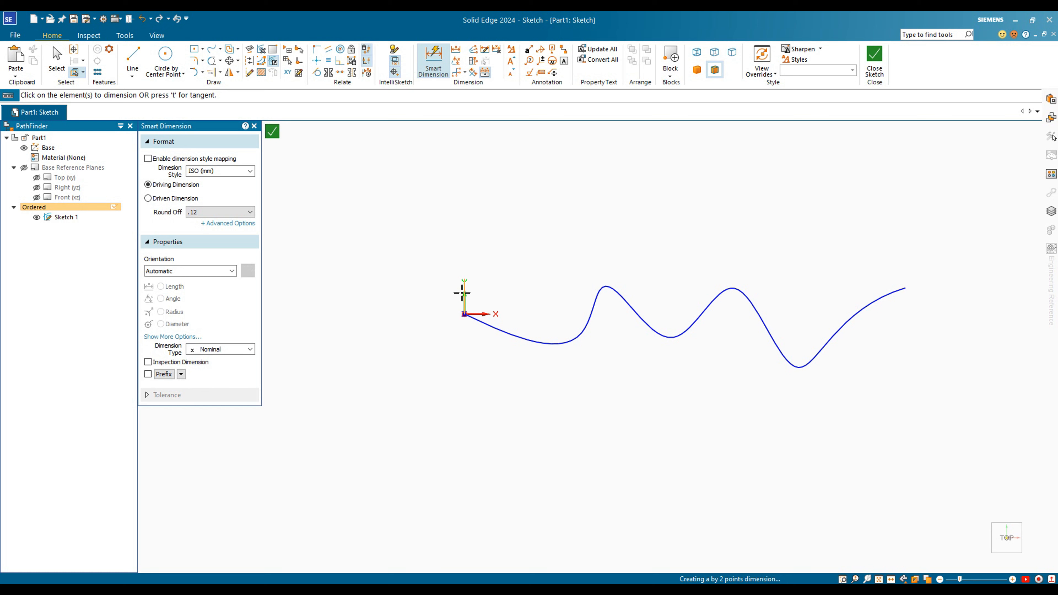
{"action": "left_click", "coordinate": [470, 295]}
{"action": "left_click", "coordinate": [592, 278]}
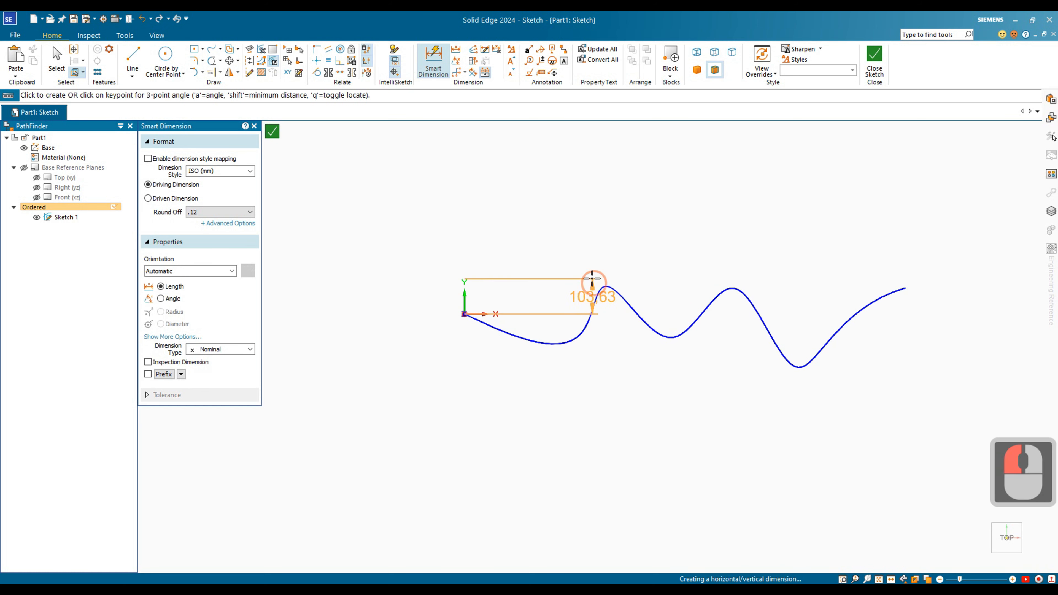
{"action": "left_click", "coordinate": [600, 288]}
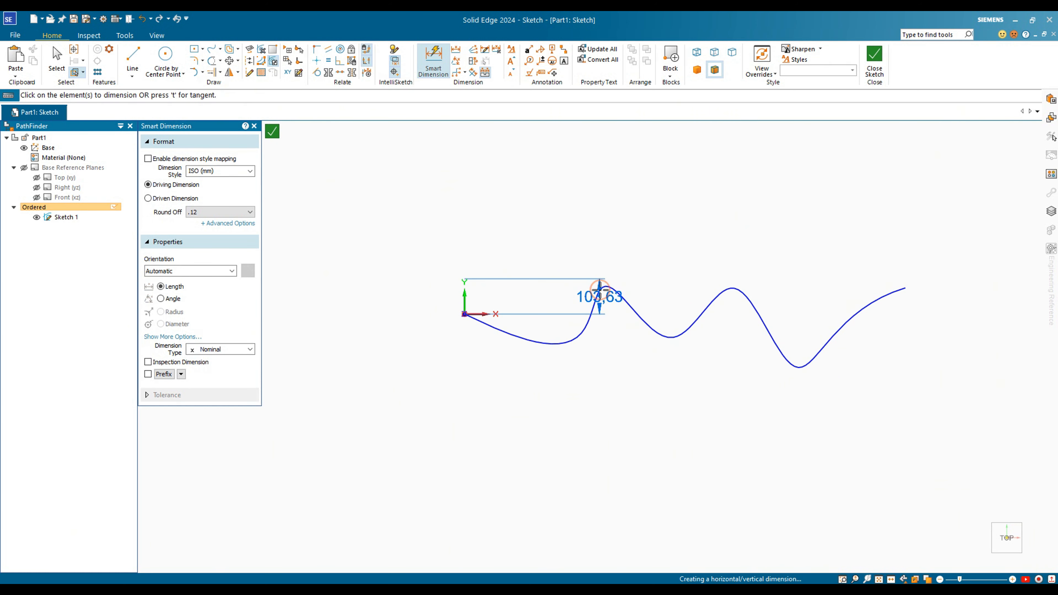
{"action": "right_click", "coordinate": [599, 288]}
{"action": "right_click", "coordinate": [596, 295]}
{"action": "key", "text": "ctrl+z"}
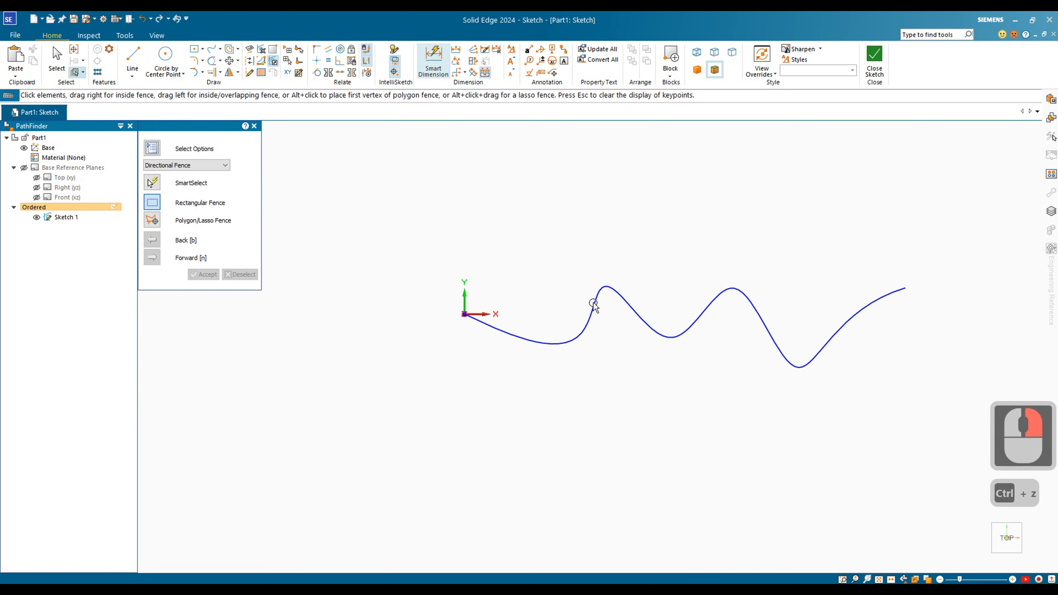
{"action": "key", "text": "Escape"}
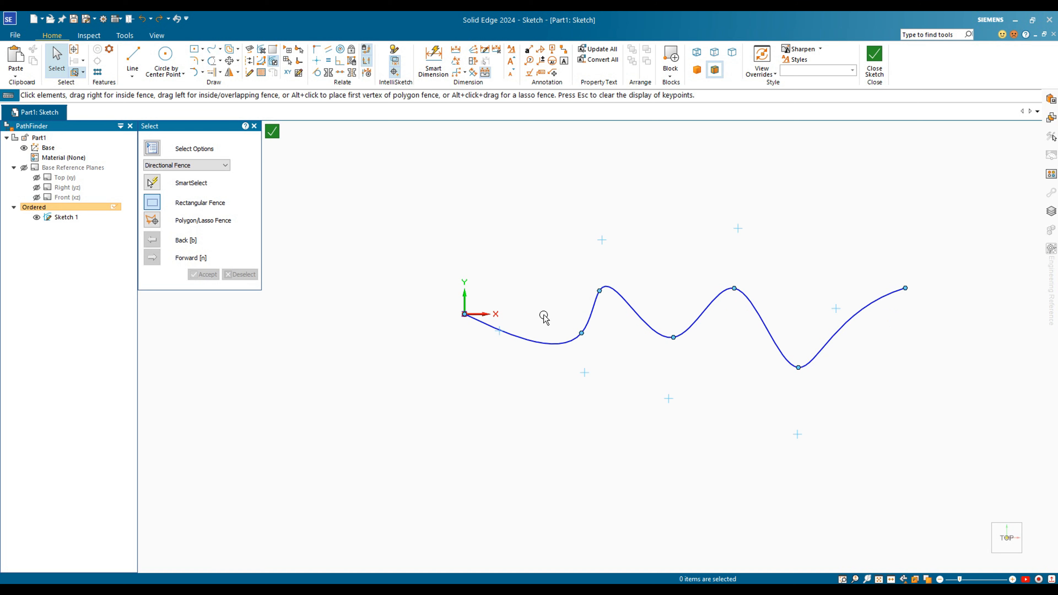
- Remove the whole wavy curve with the Trim command
{"action": "scroll", "coordinate": [541, 313], "scroll_direction": "down", "scroll_amount": 2}
{"action": "scroll", "coordinate": [741, 321], "scroll_direction": "up", "scroll_amount": 2}
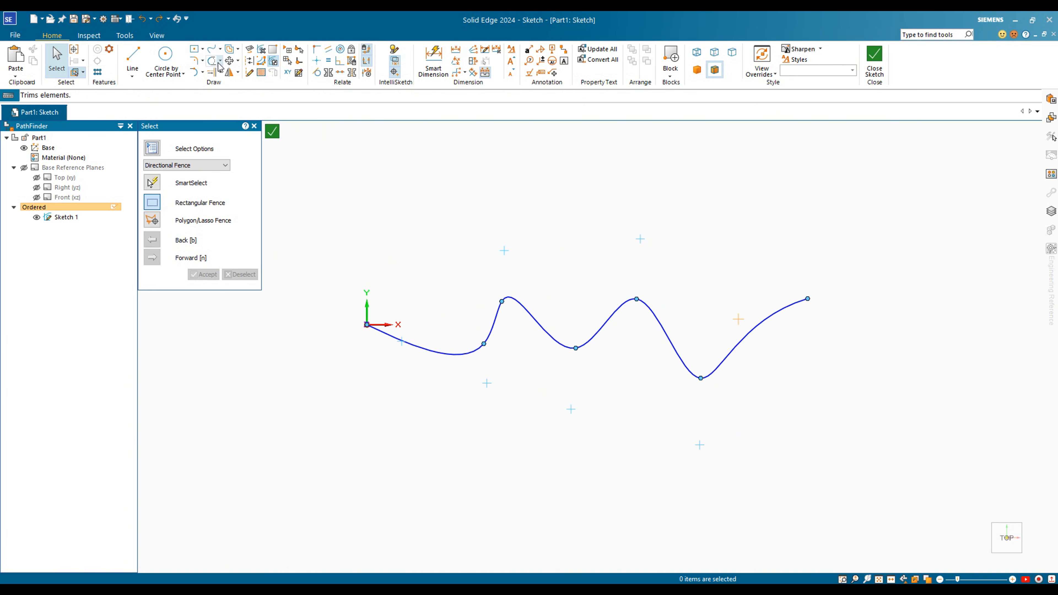
{"action": "scroll", "coordinate": [609, 162], "scroll_direction": "down", "scroll_amount": 1}
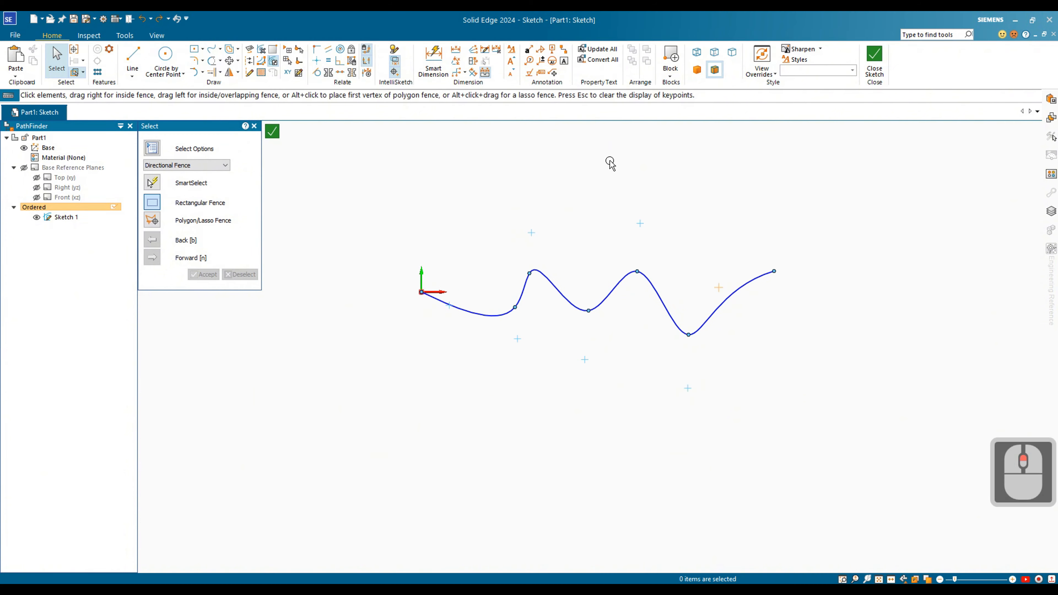
{"action": "left_click", "coordinate": [219, 61]}
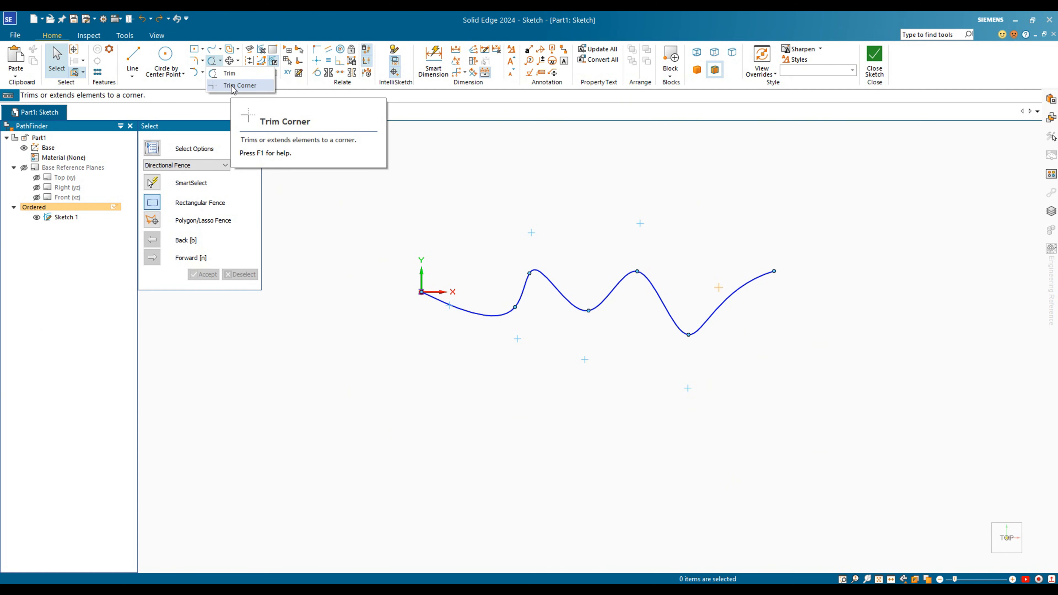
{"action": "left_click", "coordinate": [249, 77]}
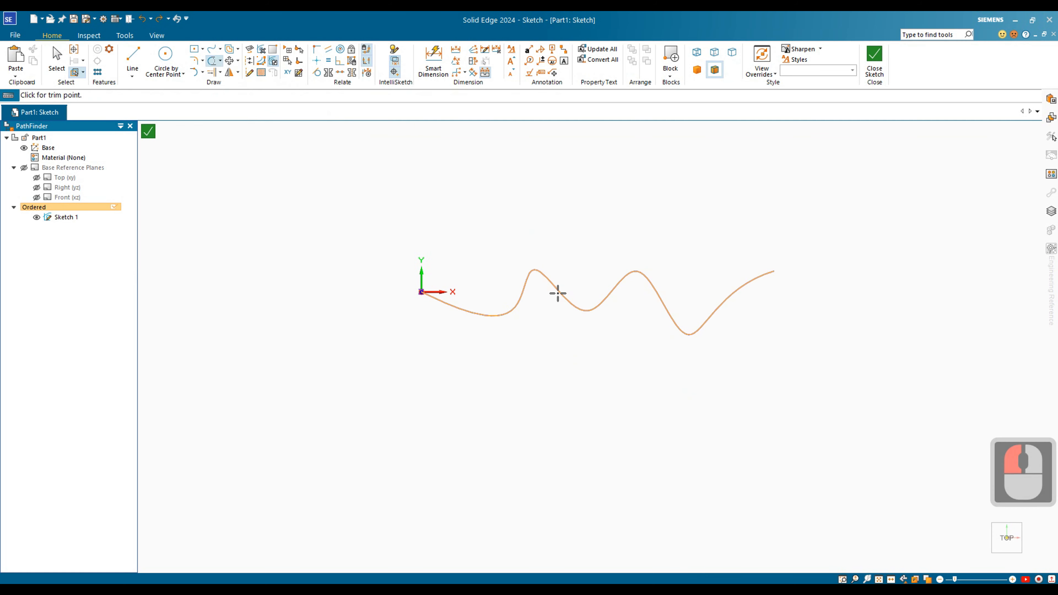
{"action": "left_click_drag", "start_coordinate": [558, 293], "coordinate": [557, 293]}
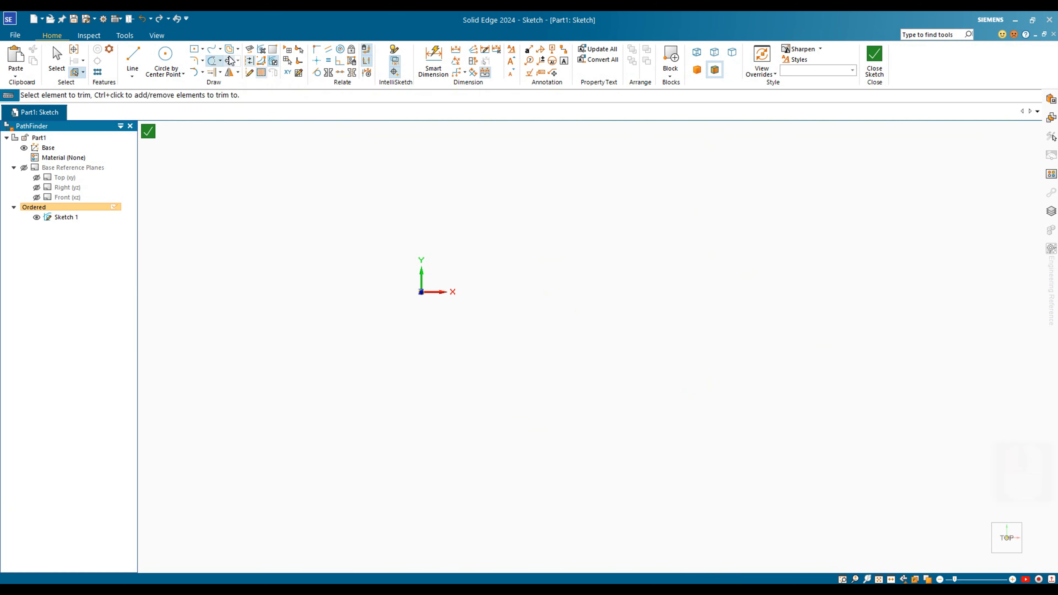
- Draw four connected lines: vertical down, horizontal, slanted up about 232 mm at 77°, and a sloping line crossing past the vertical one
{"action": "left_click", "coordinate": [132, 59]}
{"action": "left_click", "coordinate": [591, 251]}
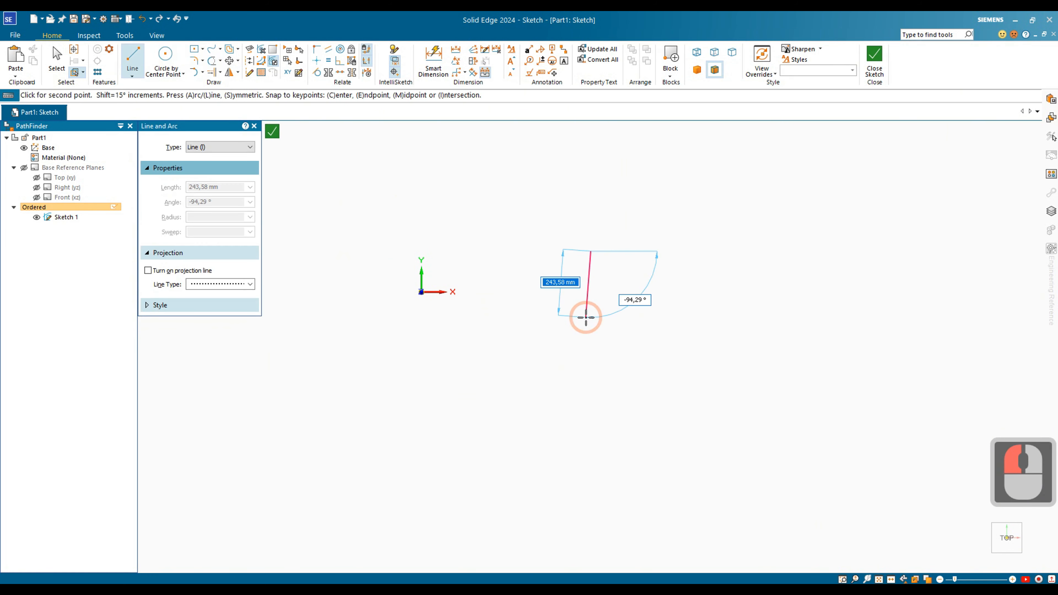
{"action": "left_click", "coordinate": [591, 321]}
{"action": "left_click", "coordinate": [665, 321]}
{"action": "left_click", "coordinate": [679, 260]}
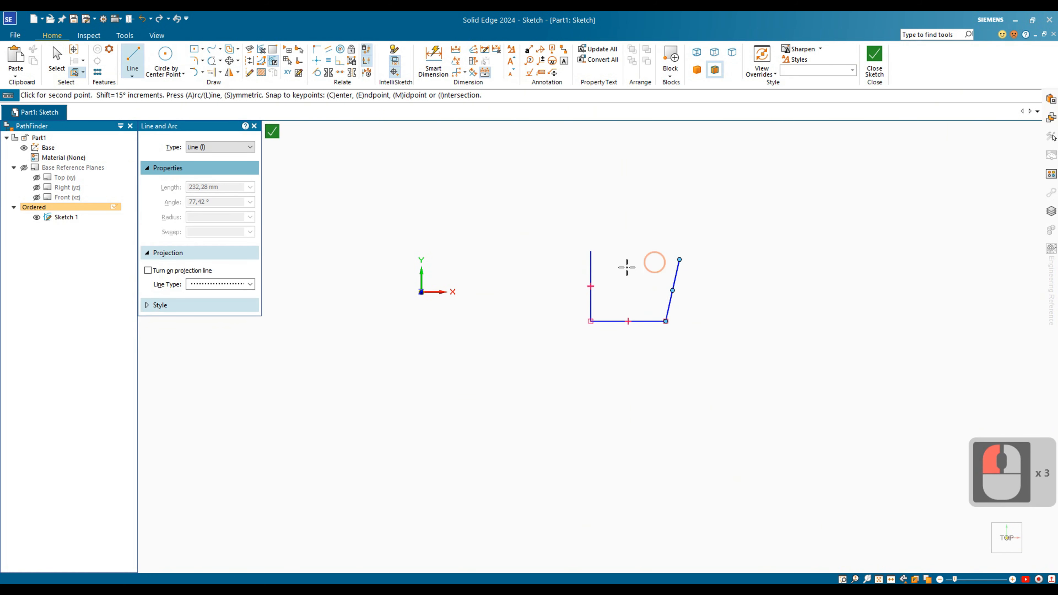
{"action": "left_click", "coordinate": [549, 280]}
{"action": "left_click", "coordinate": [615, 270]}
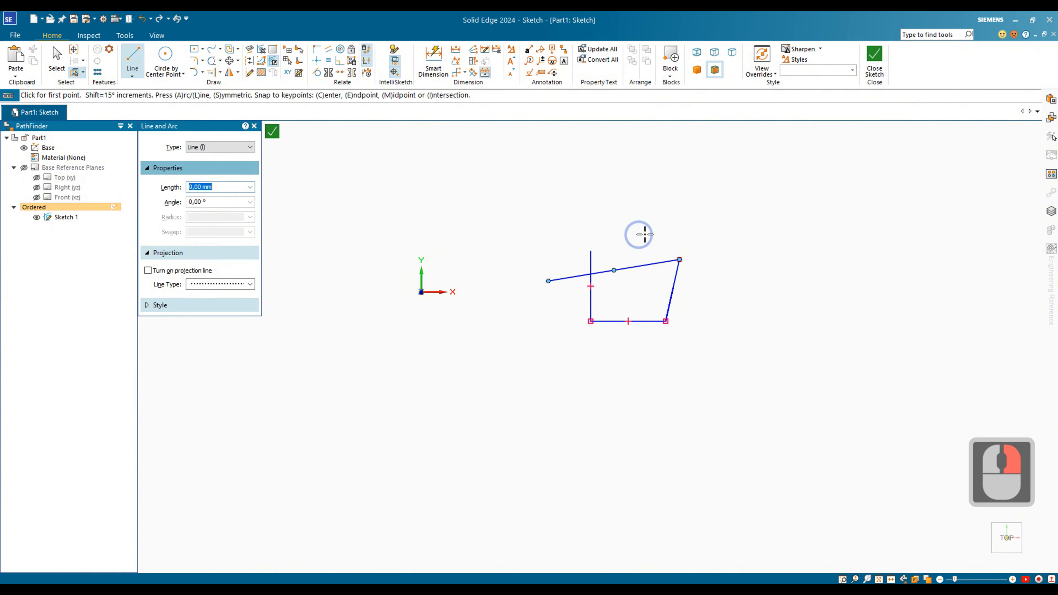
- Try trimming both line ends that overhang the crossing of the vertical and sloping lines, and undo both trims
{"action": "left_click", "coordinate": [212, 61]}
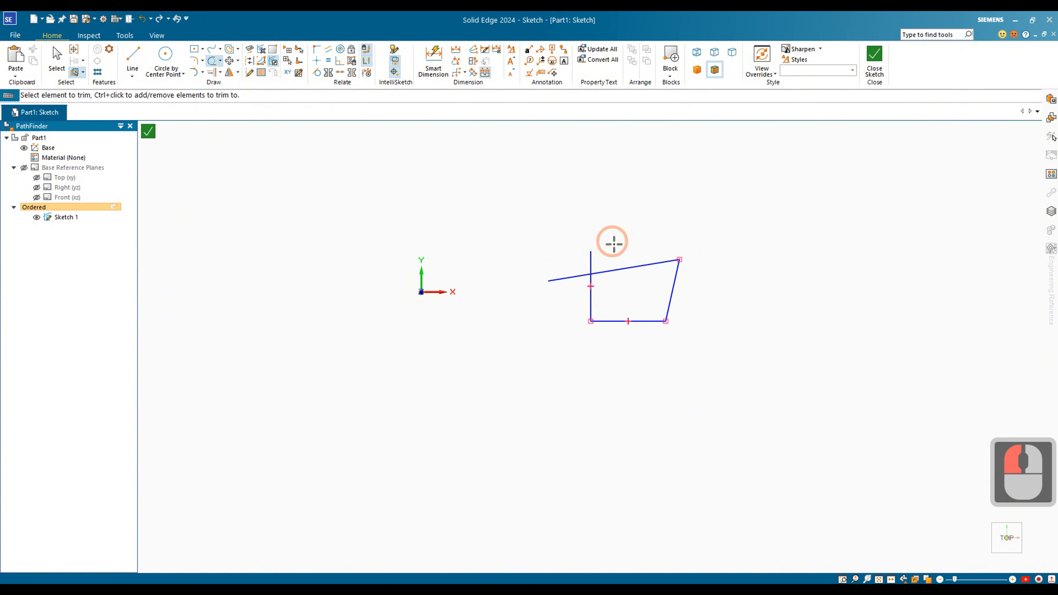
{"action": "left_click", "coordinate": [592, 257]}
{"action": "left_click", "coordinate": [574, 276]}
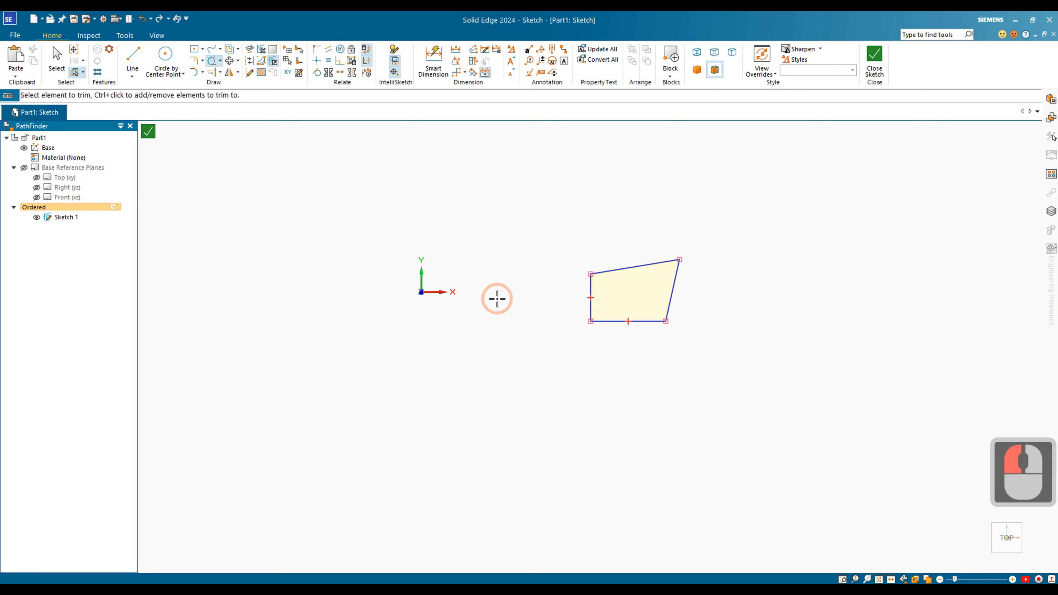
{"action": "key", "text": "ctrl+z"}
{"action": "key", "text": "ctrl+z"}
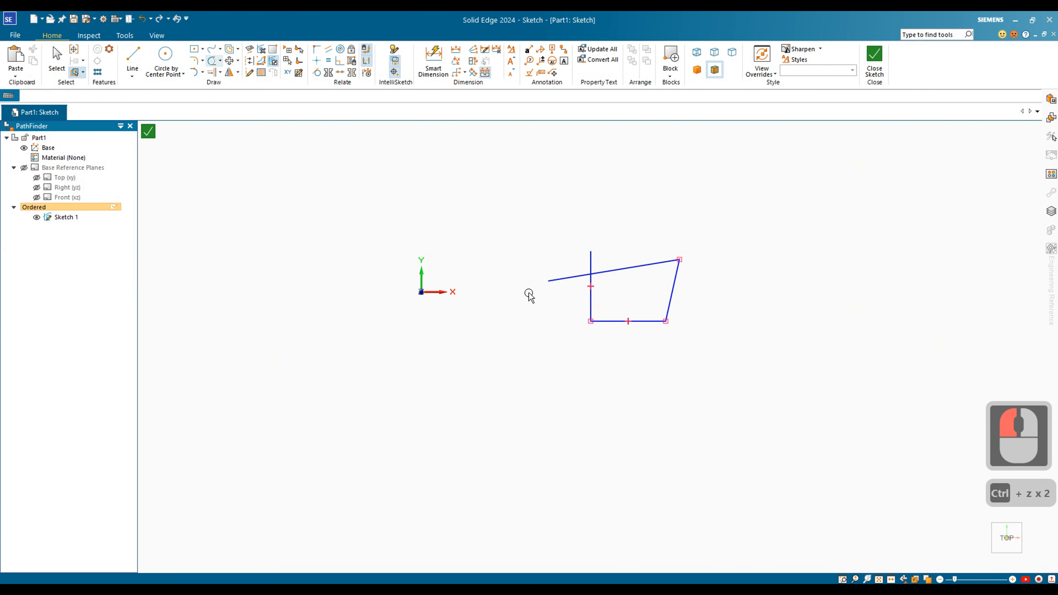
{"action": "key", "text": "Escape"}
- Try Trim Corner on the sloping top line and the vertical line, and undo the resulting corner
{"action": "left_click", "coordinate": [221, 72]}
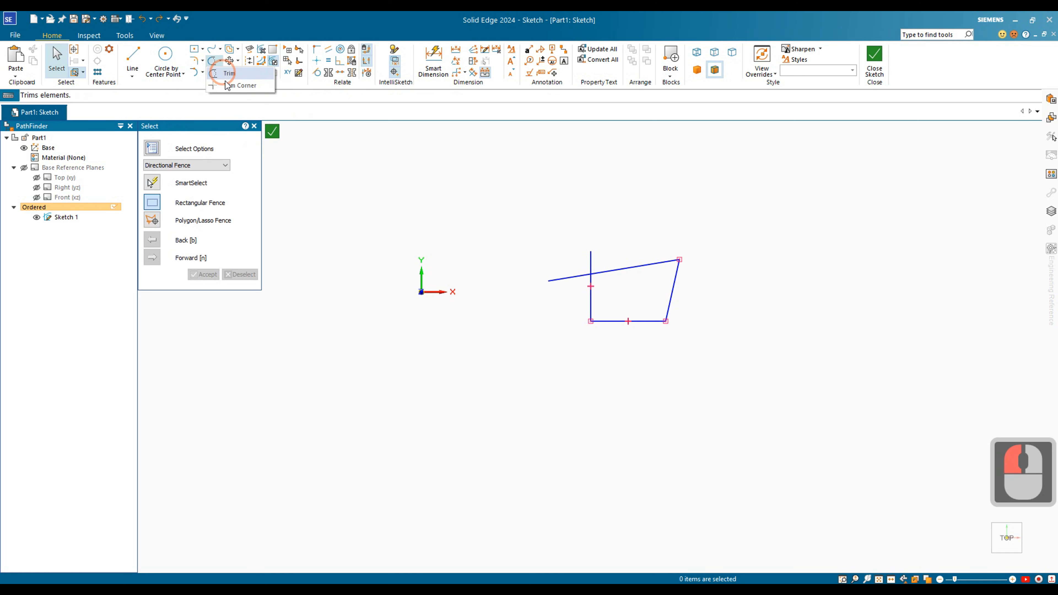
{"action": "left_click", "coordinate": [227, 86]}
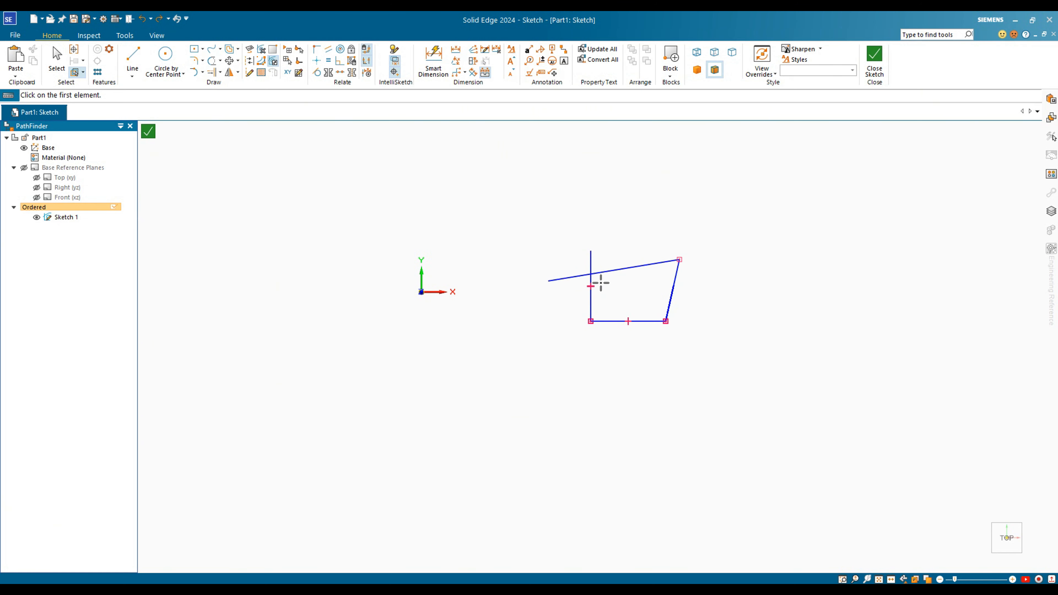
{"action": "left_click", "coordinate": [609, 271]}
{"action": "left_click", "coordinate": [592, 288]}
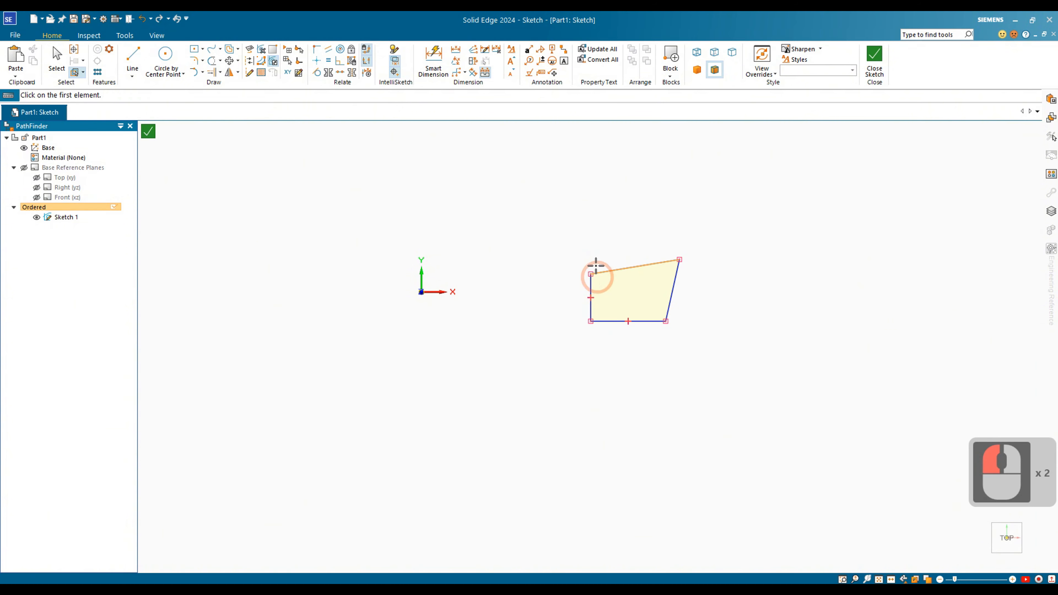
{"action": "key", "text": "ctrl+z"}
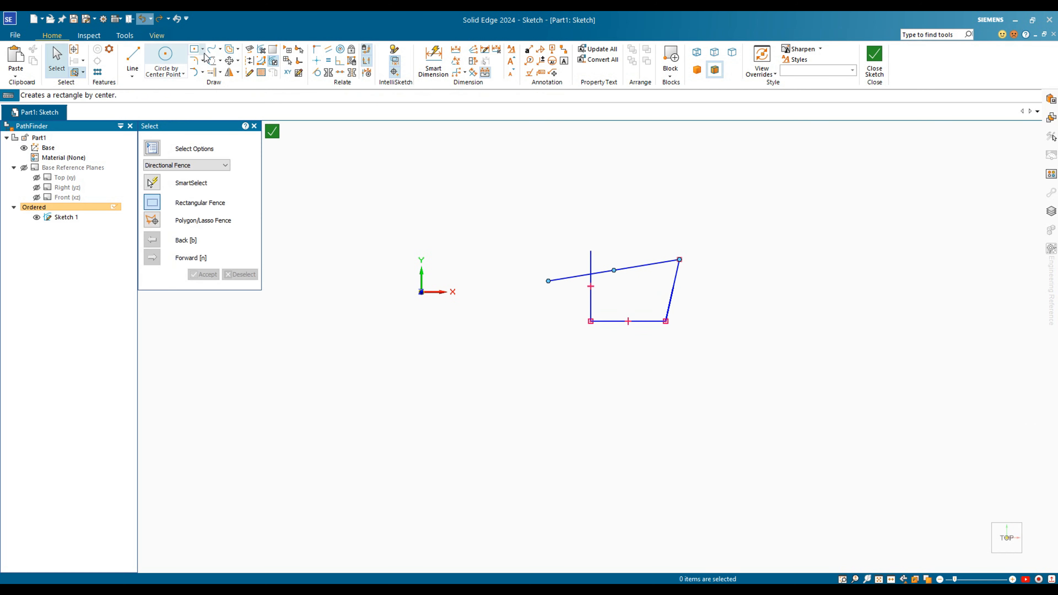
{"action": "left_click", "coordinate": [219, 61]}
{"action": "left_click", "coordinate": [229, 86]}
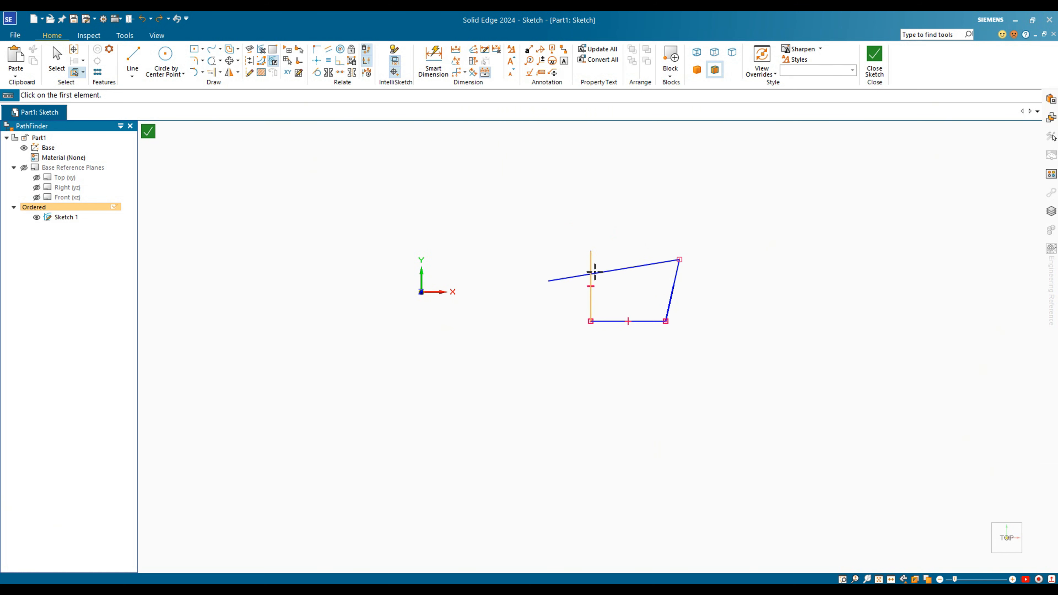
{"action": "scroll", "coordinate": [586, 278], "scroll_direction": "up", "scroll_amount": 4}
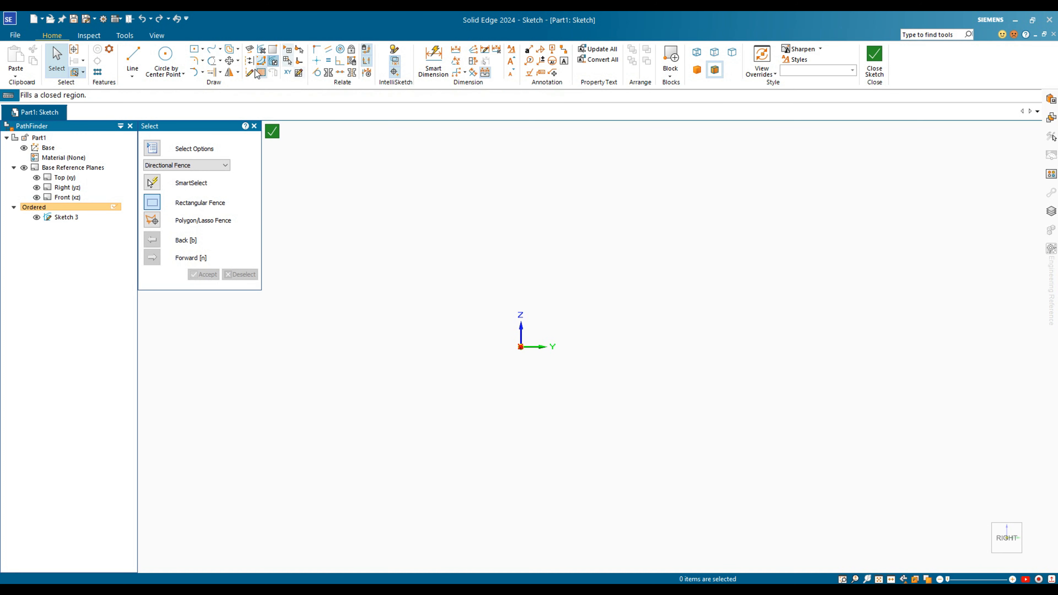
- Draw four connected lines: horizontal about 5203 mm, vertical up, sloping back about 3249 mm at 176°, and a slanted one ending short of the base
{"action": "left_click", "coordinate": [220, 72]}
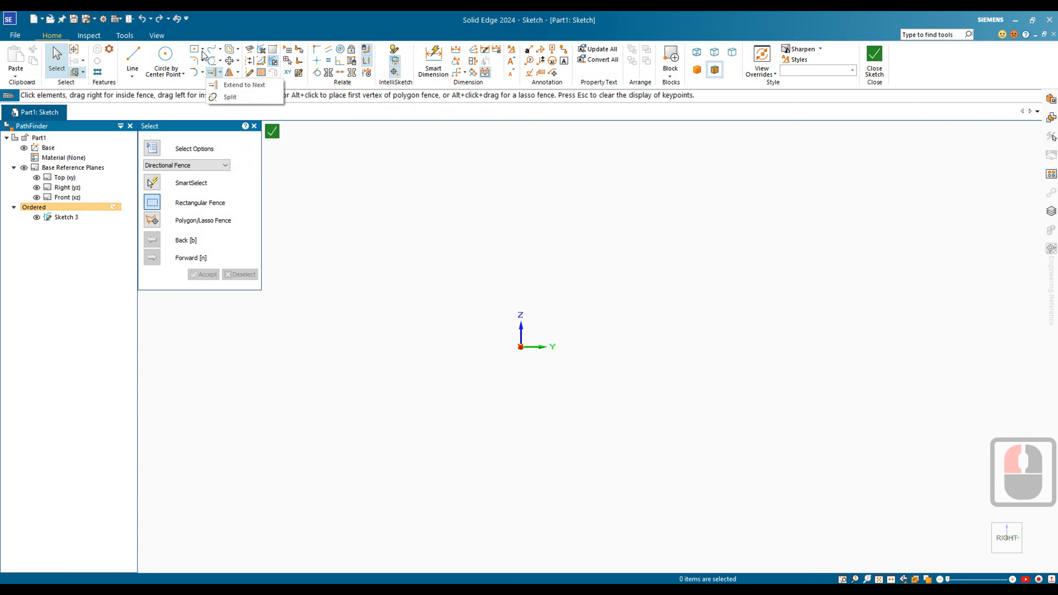
{"action": "left_click", "coordinate": [136, 61]}
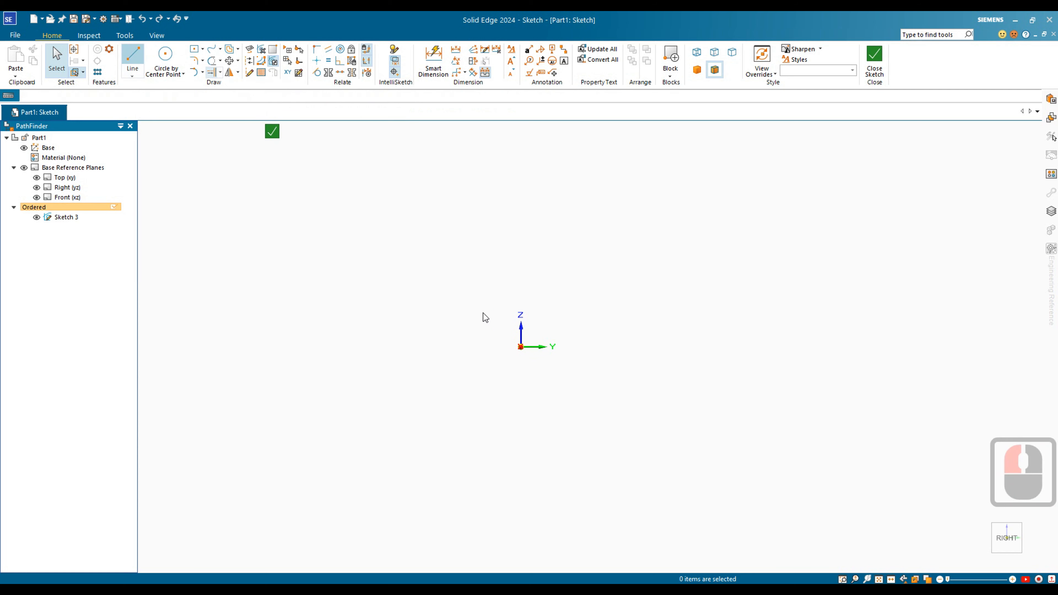
{"action": "left_click", "coordinate": [571, 297]}
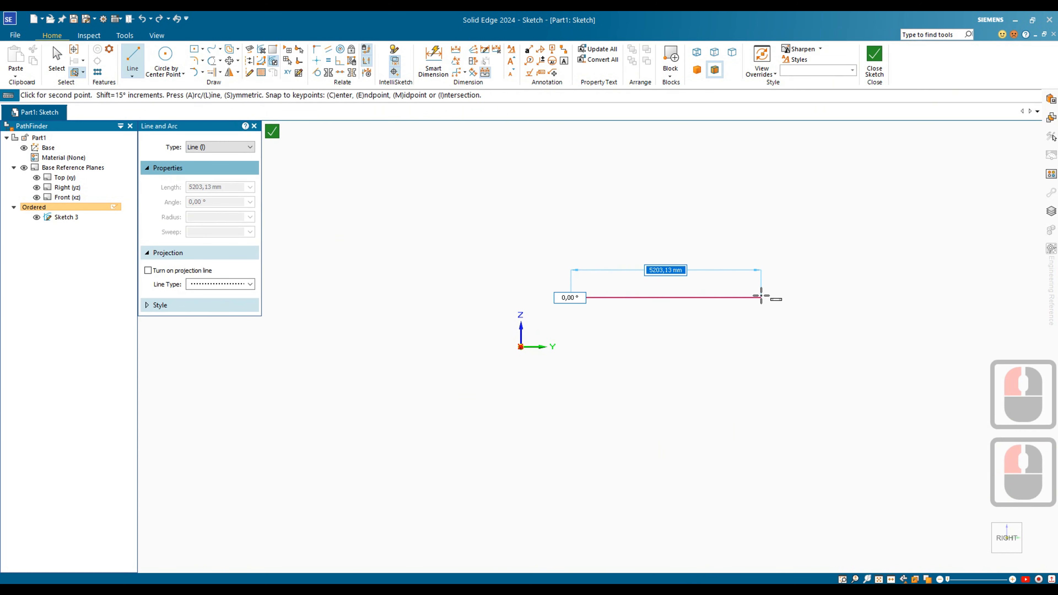
{"action": "left_click", "coordinate": [761, 297]}
{"action": "left_click", "coordinate": [761, 208]}
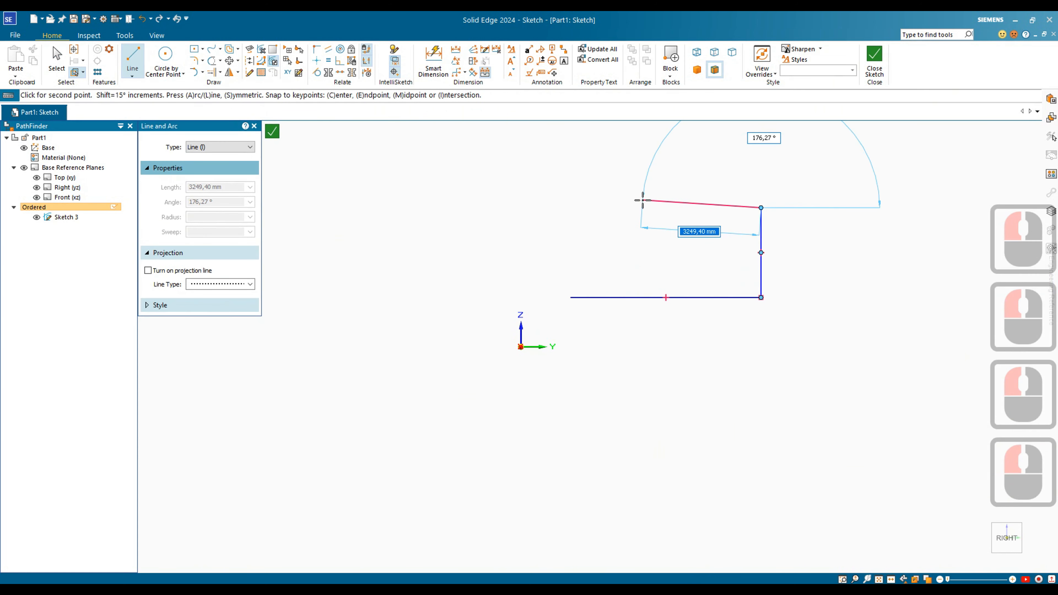
{"action": "left_click", "coordinate": [643, 200]}
{"action": "left_click", "coordinate": [638, 270]}
{"action": "right_click", "coordinate": [698, 271]}
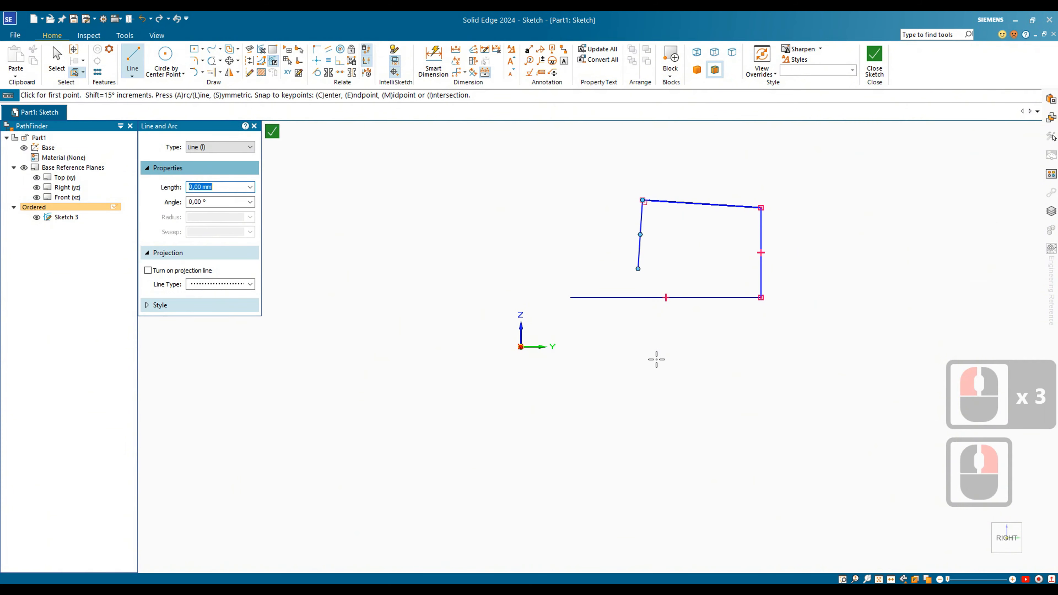
- Extend the slanted side line down to the horizontal base line with Extend to Next
{"action": "left_click", "coordinate": [220, 72]}
{"action": "left_click", "coordinate": [234, 82]}
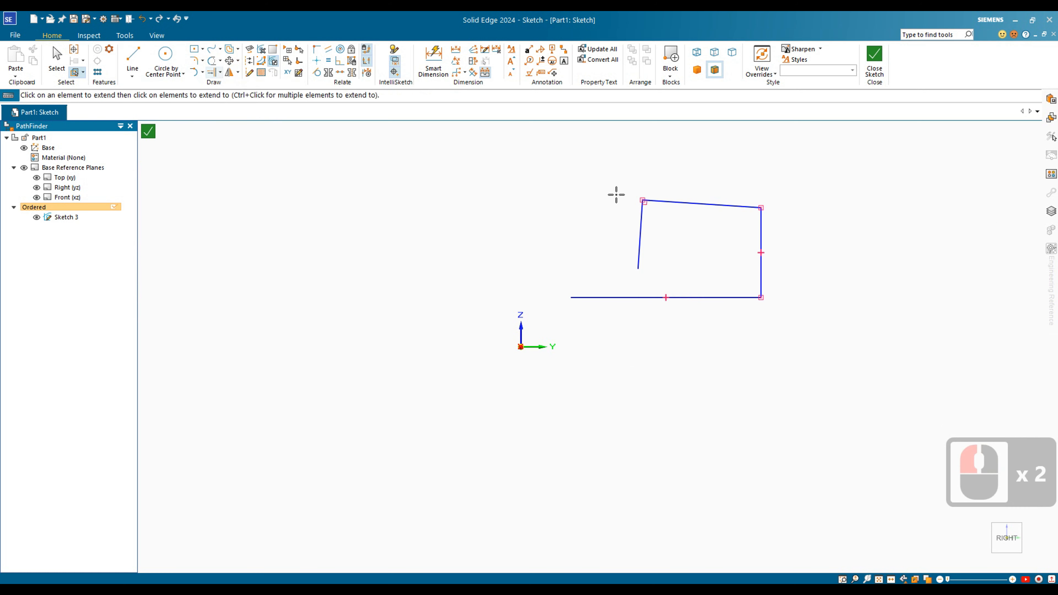
{"action": "left_click", "coordinate": [638, 262]}
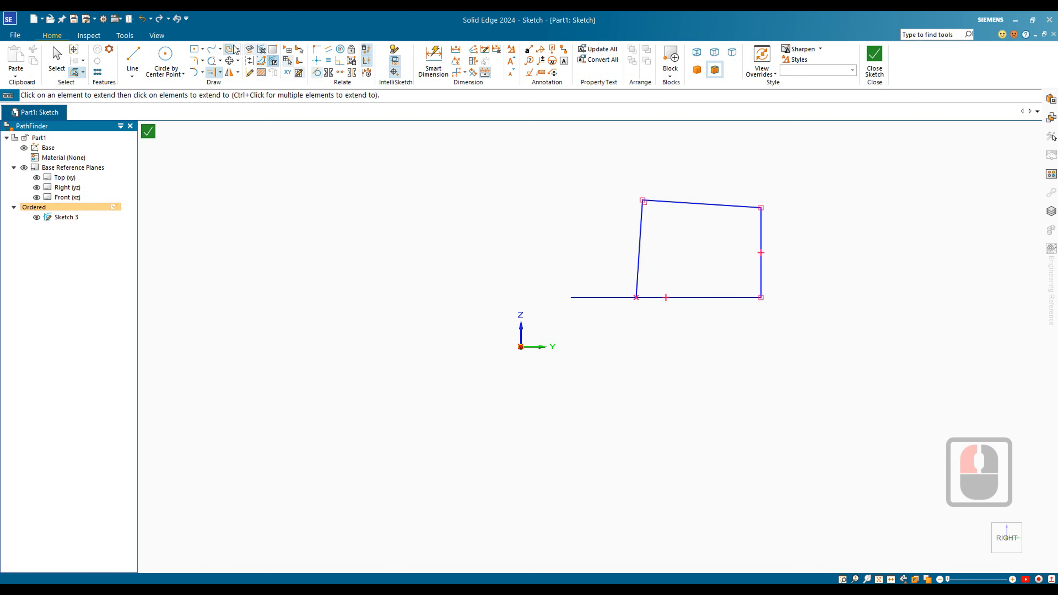
- Draw a short horizontal line inside the four-sided outline, with both ends clear of its sides
{"action": "left_click", "coordinate": [133, 58]}
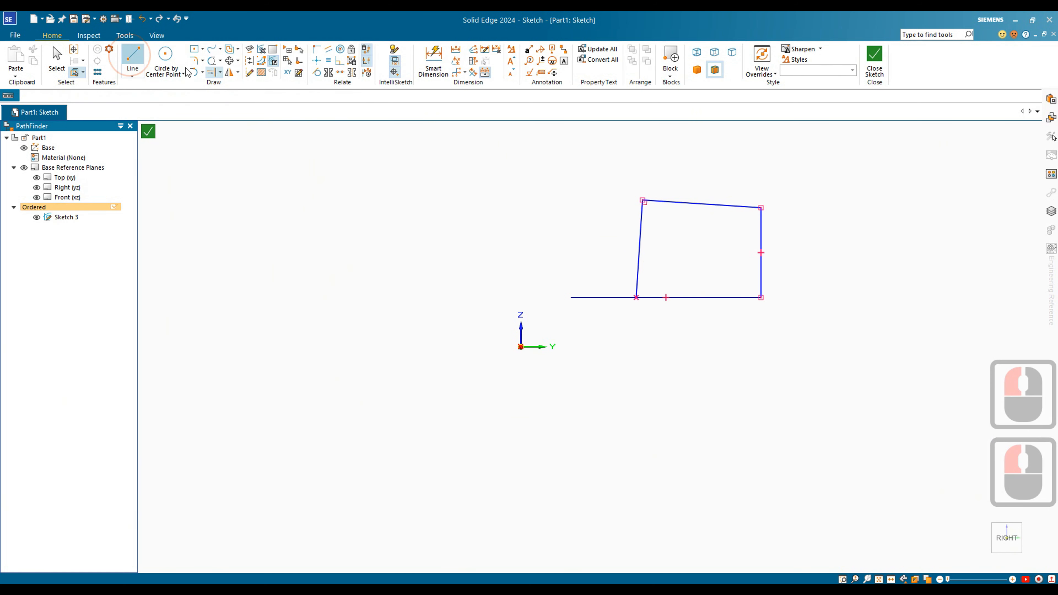
{"action": "left_click", "coordinate": [673, 250]}
{"action": "left_click", "coordinate": [727, 250]}
{"action": "right_click", "coordinate": [727, 250]}
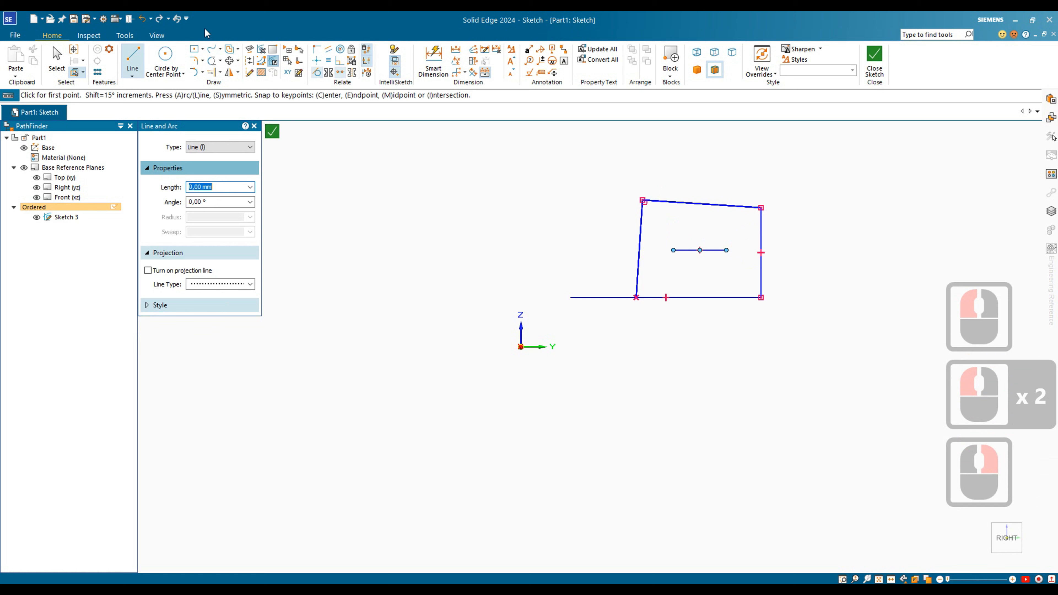
- Extend both ends of the short inner line to the two side lines with Extend to Next
{"action": "left_click", "coordinate": [220, 72]}
{"action": "left_click", "coordinate": [244, 85]}
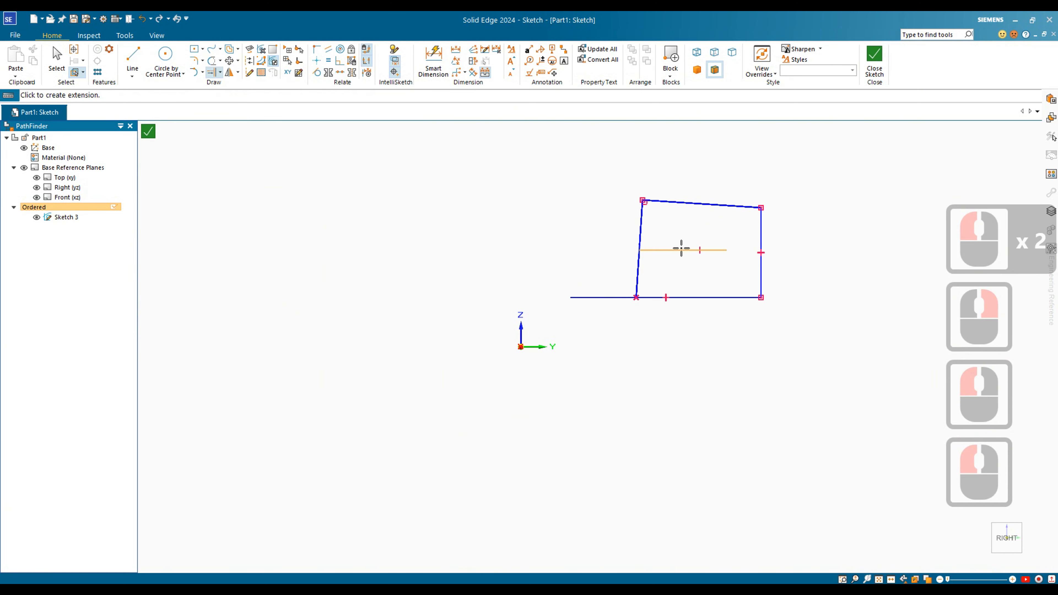
{"action": "left_click", "coordinate": [673, 246]}
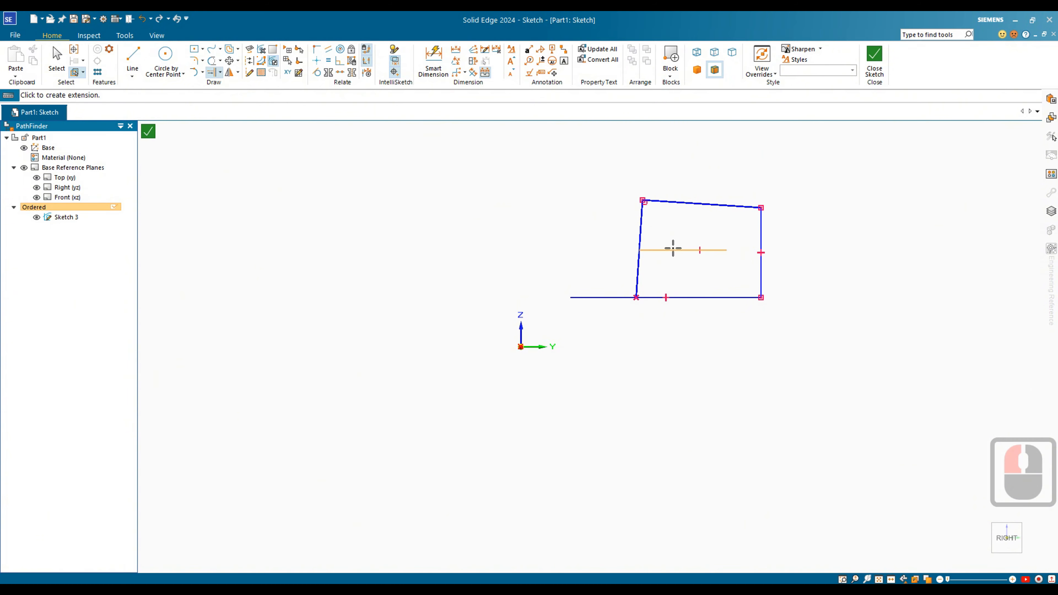
{"action": "left_click", "coordinate": [724, 250]}
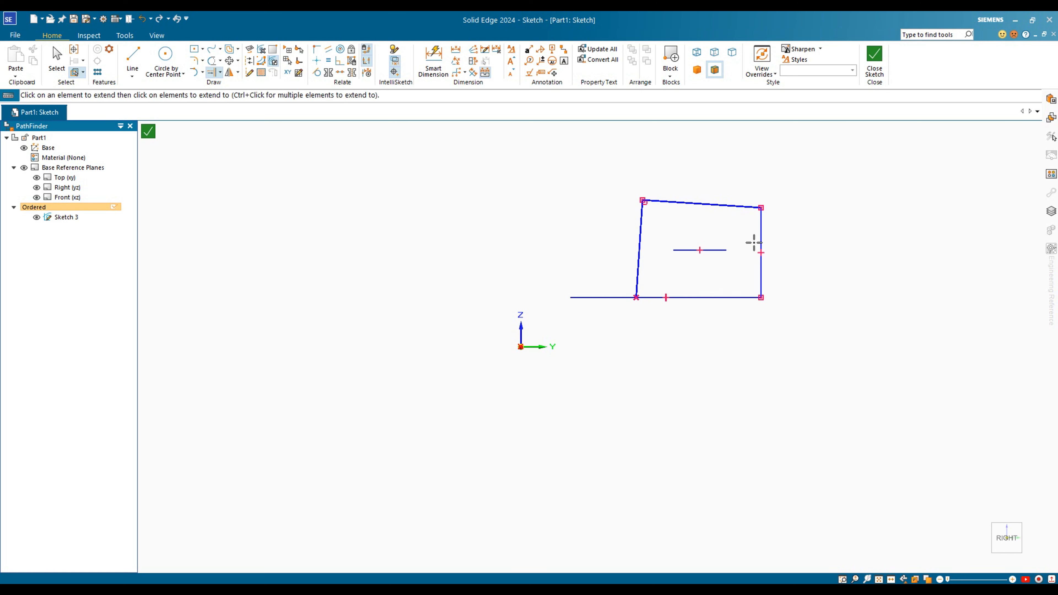
{"action": "left_click", "coordinate": [716, 250]}
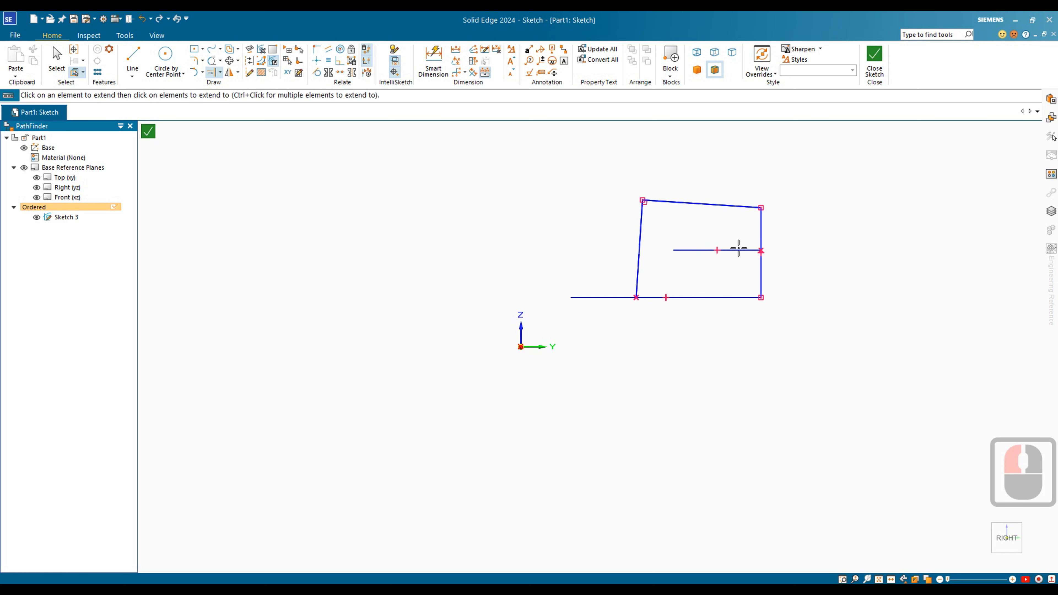
{"action": "left_click", "coordinate": [697, 250]}
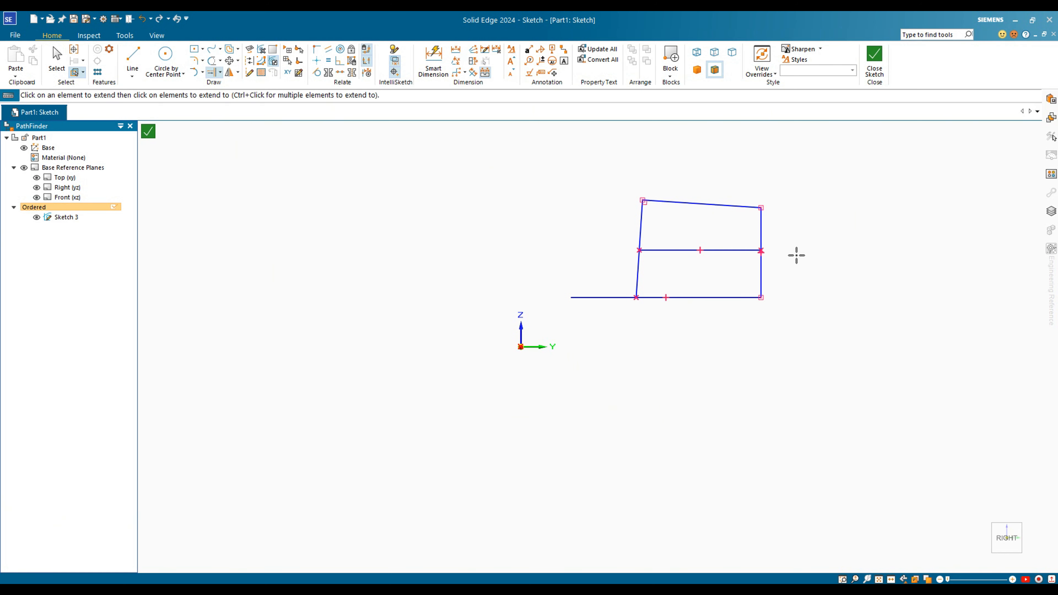
- Split the horizontal base line at its midpoint
{"action": "left_click", "coordinate": [220, 73]}
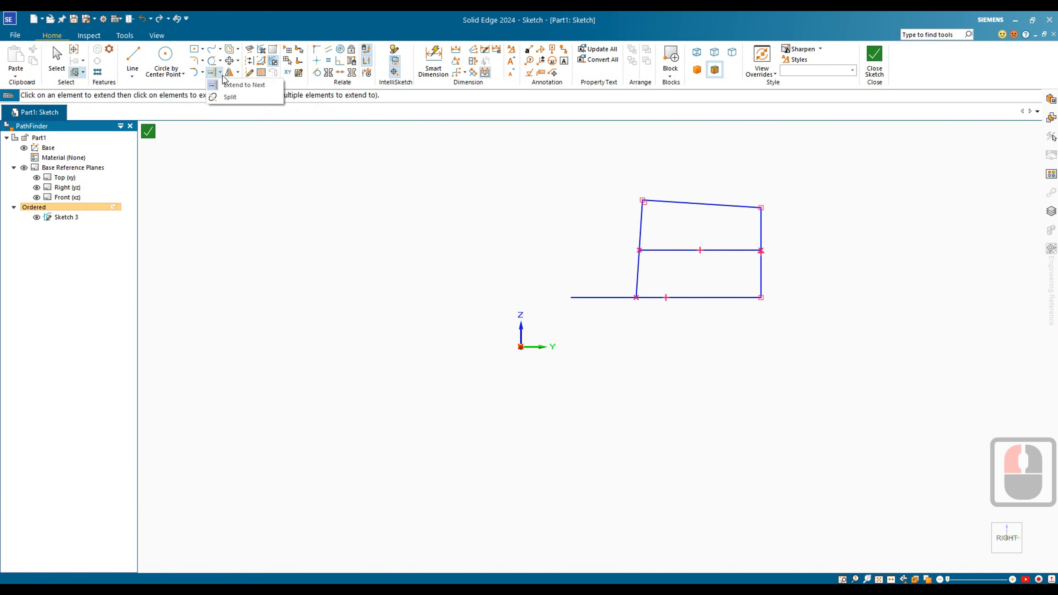
{"action": "left_click", "coordinate": [230, 97]}
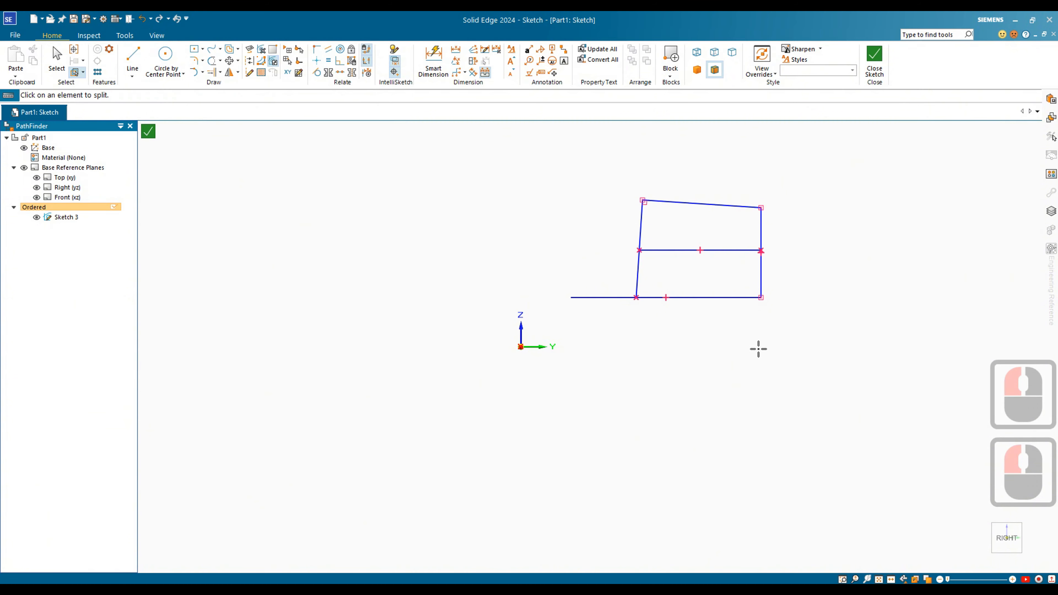
{"action": "left_click", "coordinate": [733, 298]}
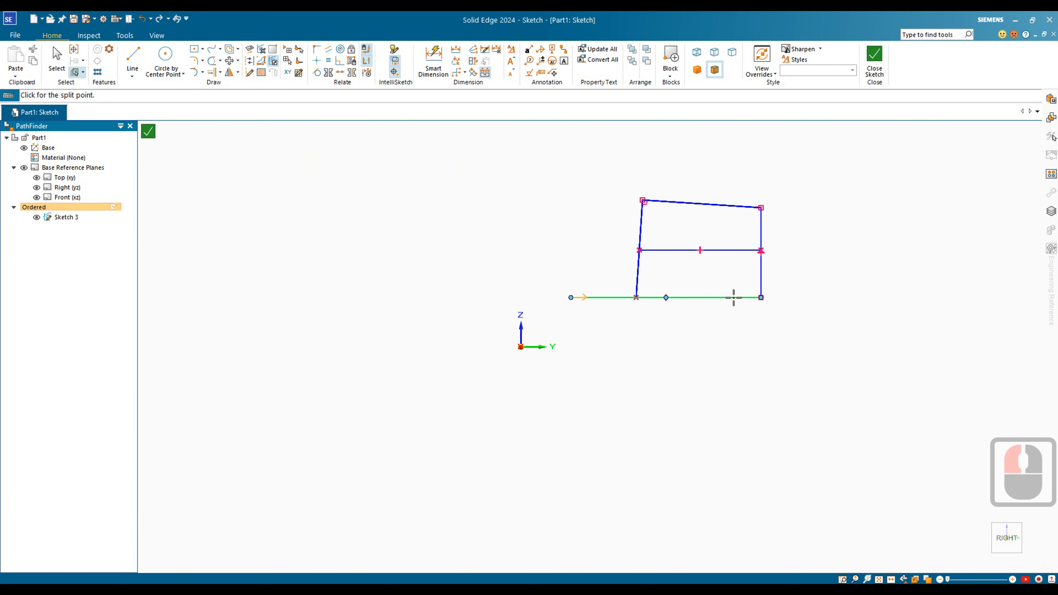
{"action": "left_click", "coordinate": [665, 298]}
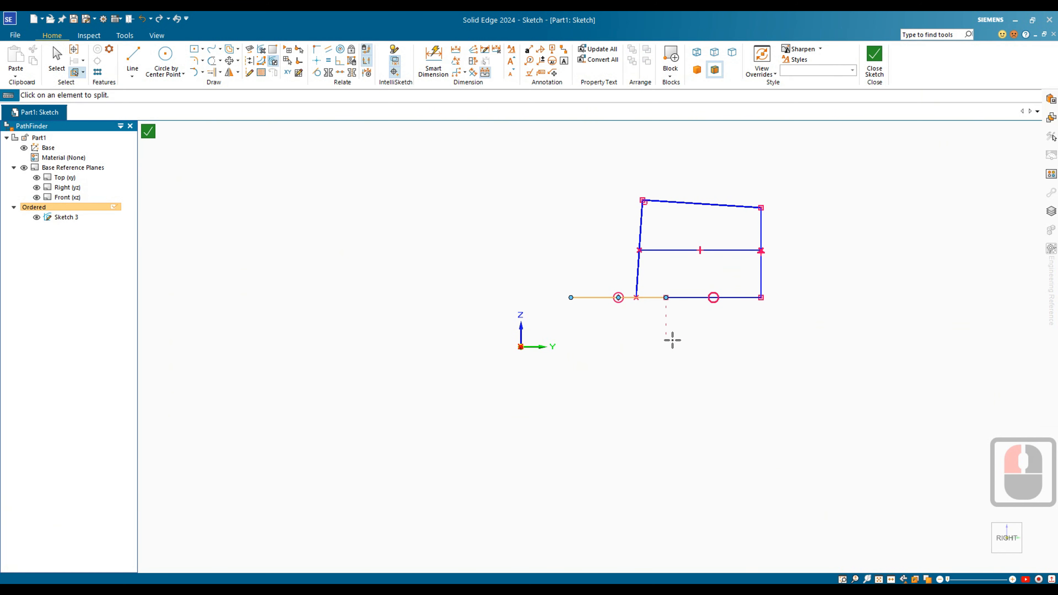
- Split the left half of the base line where the slanted side line meets it
{"action": "scroll", "coordinate": [638, 300], "scroll_direction": "up", "scroll_amount": 5}
{"action": "scroll", "coordinate": [638, 303], "scroll_direction": "up", "scroll_amount": 1}
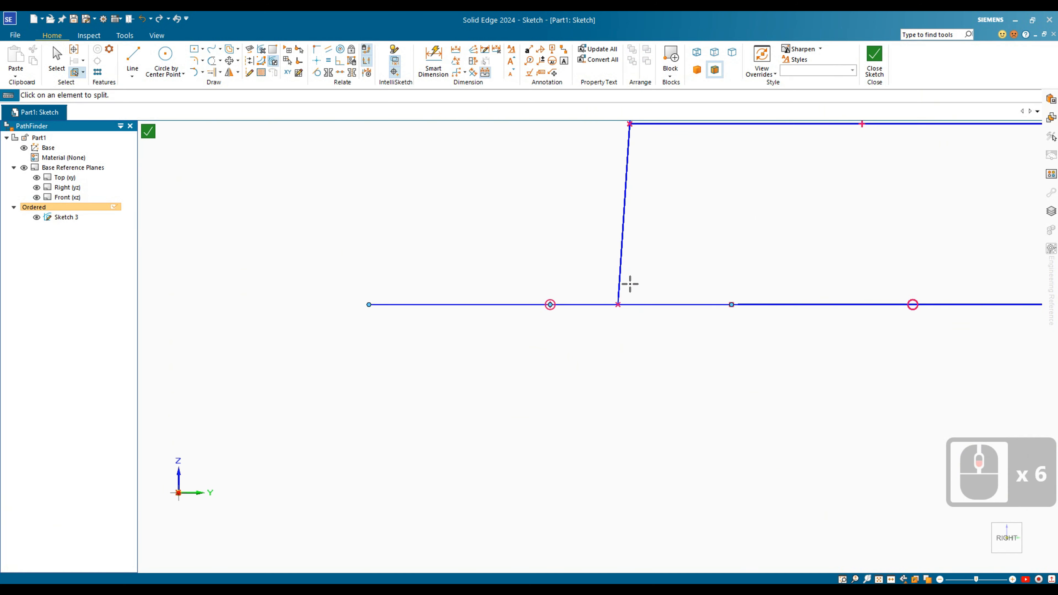
{"action": "left_click", "coordinate": [689, 306]}
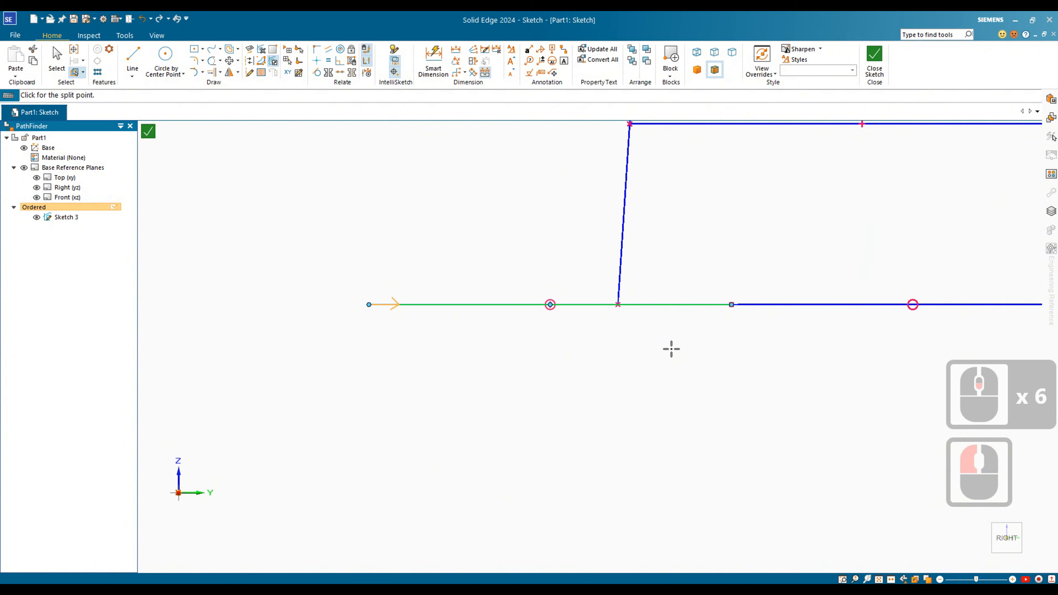
{"action": "left_click", "coordinate": [618, 304]}
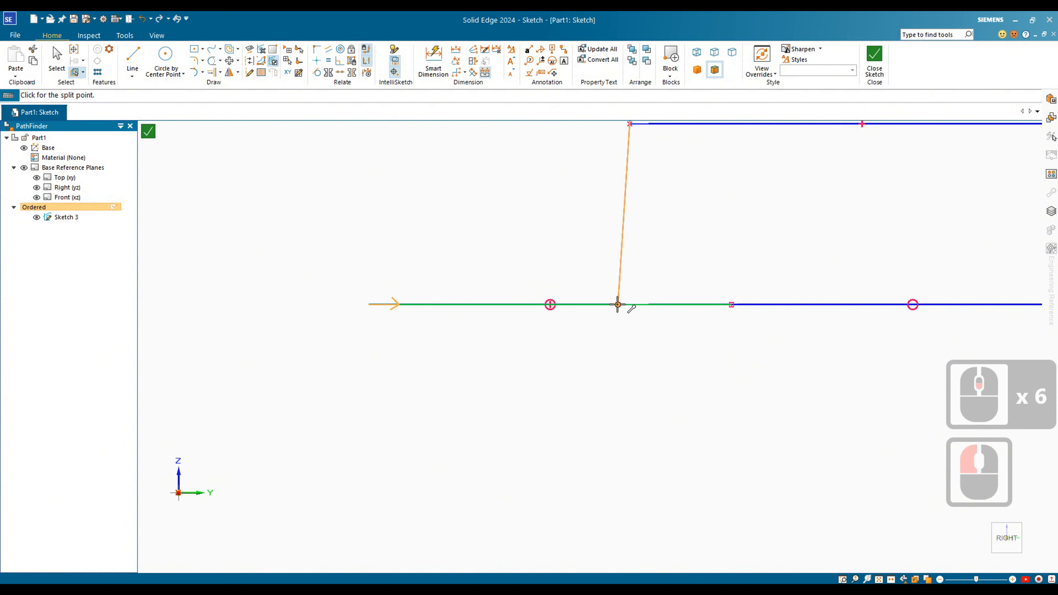
{"action": "left_click", "coordinate": [618, 304]}
{"action": "scroll", "coordinate": [572, 342], "scroll_direction": "down", "scroll_amount": 4}
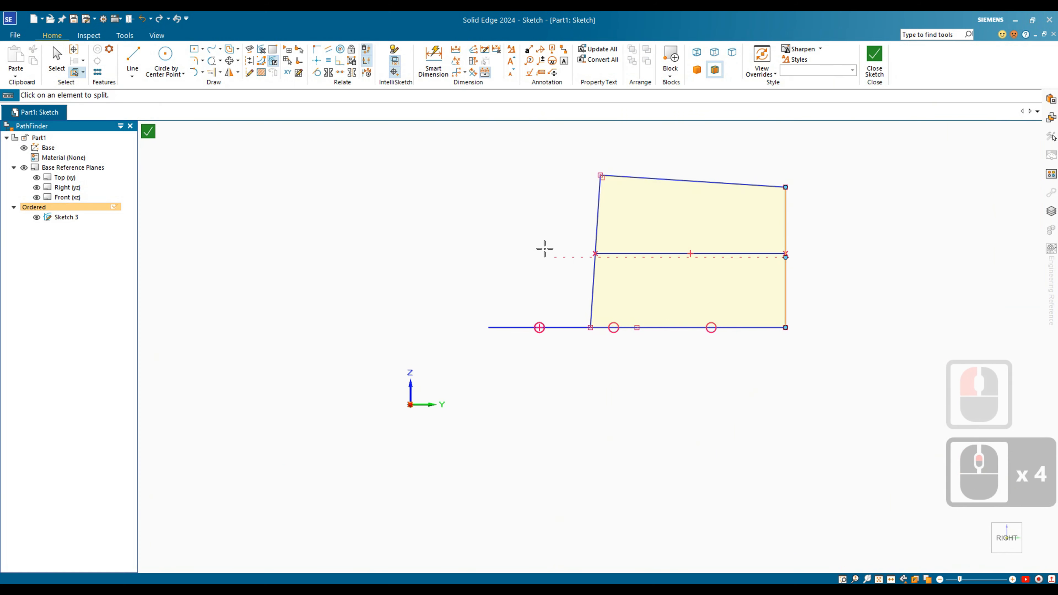
- Offset the closed four-sided outline outward by 200 mm as a chain
{"action": "left_click", "coordinate": [237, 49]}
{"action": "left_click", "coordinate": [247, 65]}
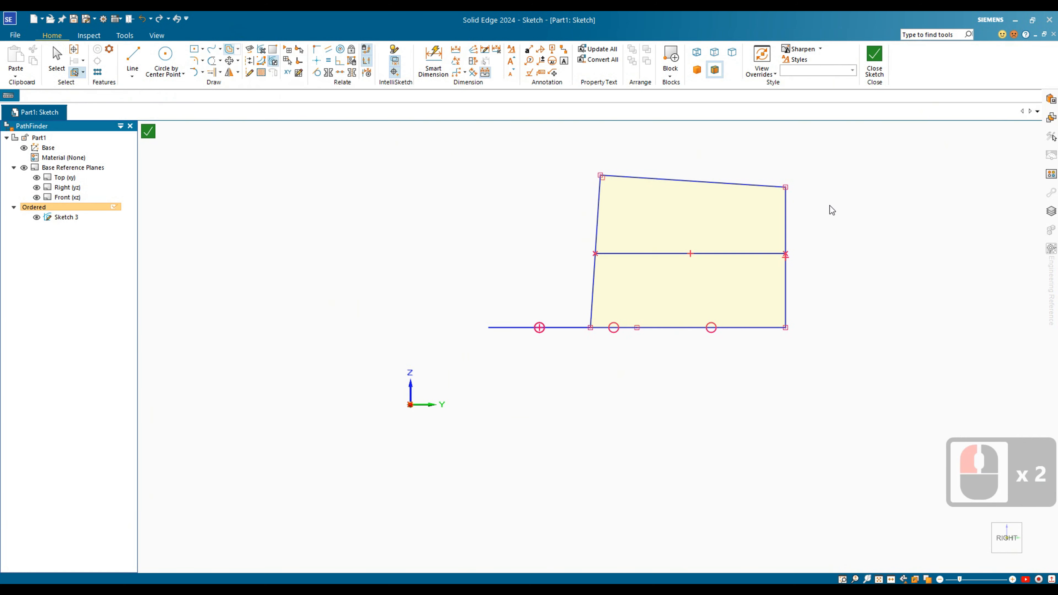
{"action": "left_click", "coordinate": [784, 236]}
{"action": "right_click", "coordinate": [784, 236]}
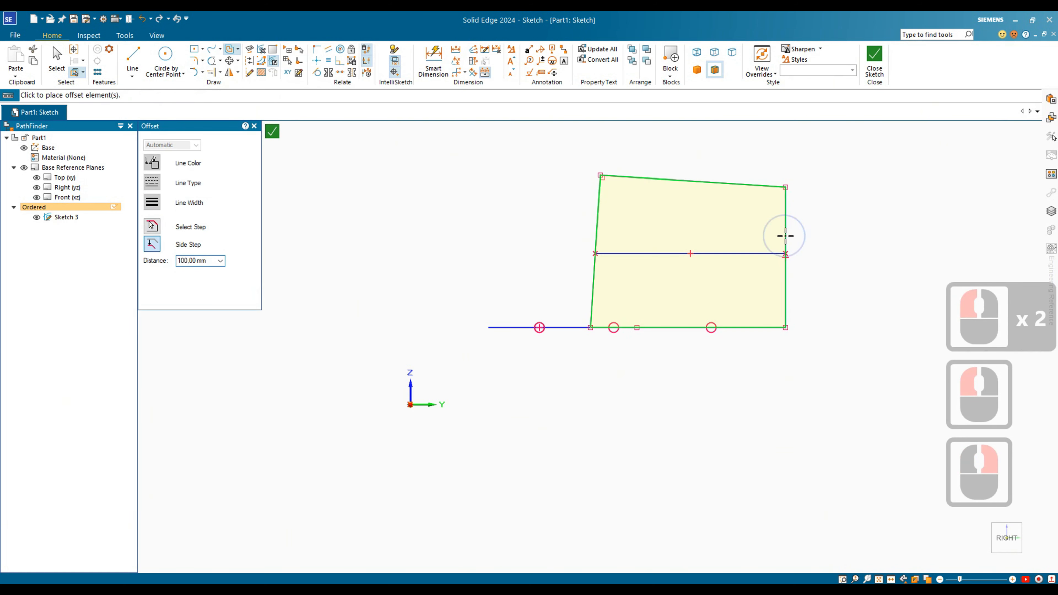
{"action": "type", "text": "200"}
{"action": "key", "text": "Return"}
{"action": "left_click", "coordinate": [841, 220]}
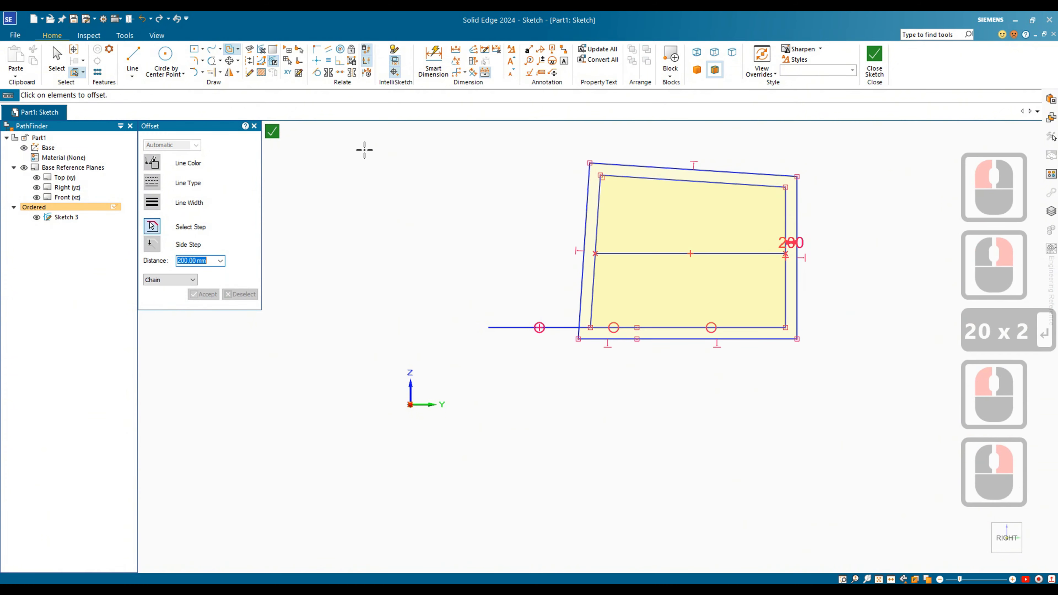
- Set the offset selection to Single and offset the inner horizontal line 200 mm upward and 200 mm downward
{"action": "left_click", "coordinate": [192, 280]}
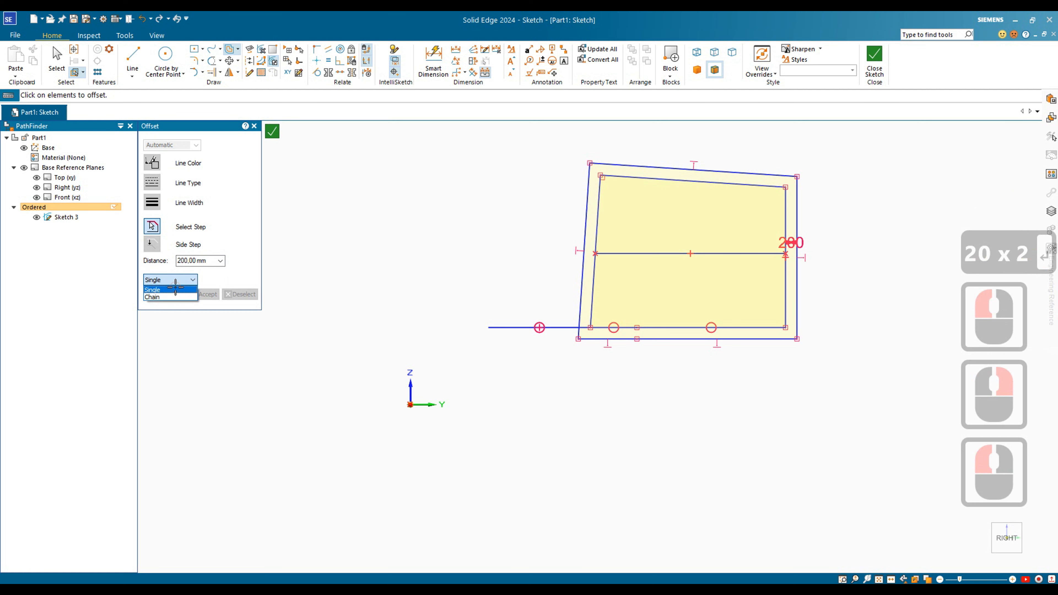
{"action": "left_click", "coordinate": [179, 296]}
{"action": "left_click", "coordinate": [728, 260]}
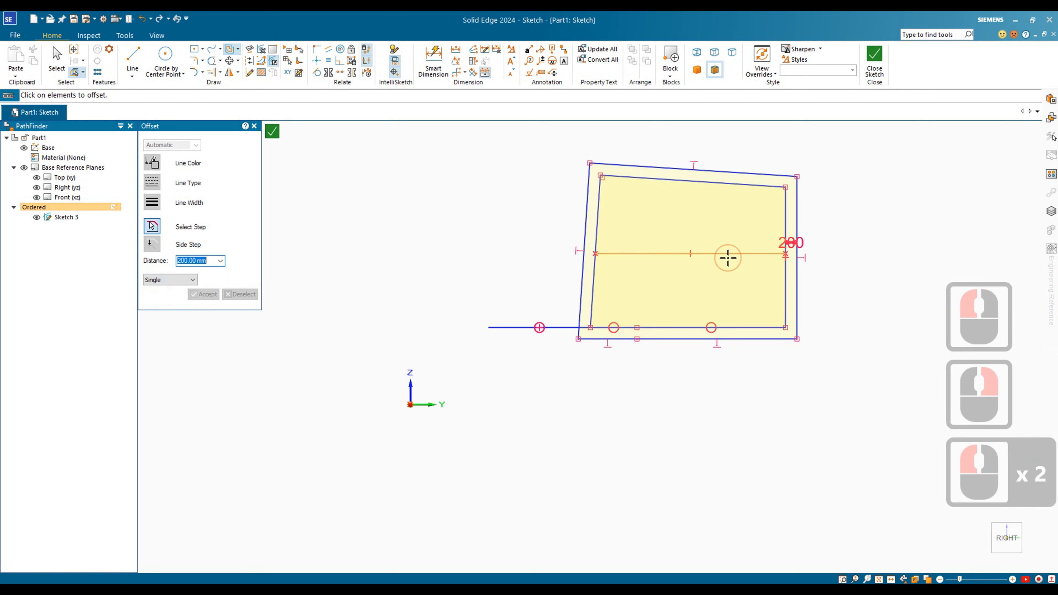
{"action": "left_click", "coordinate": [729, 250]}
{"action": "right_click", "coordinate": [730, 229]}
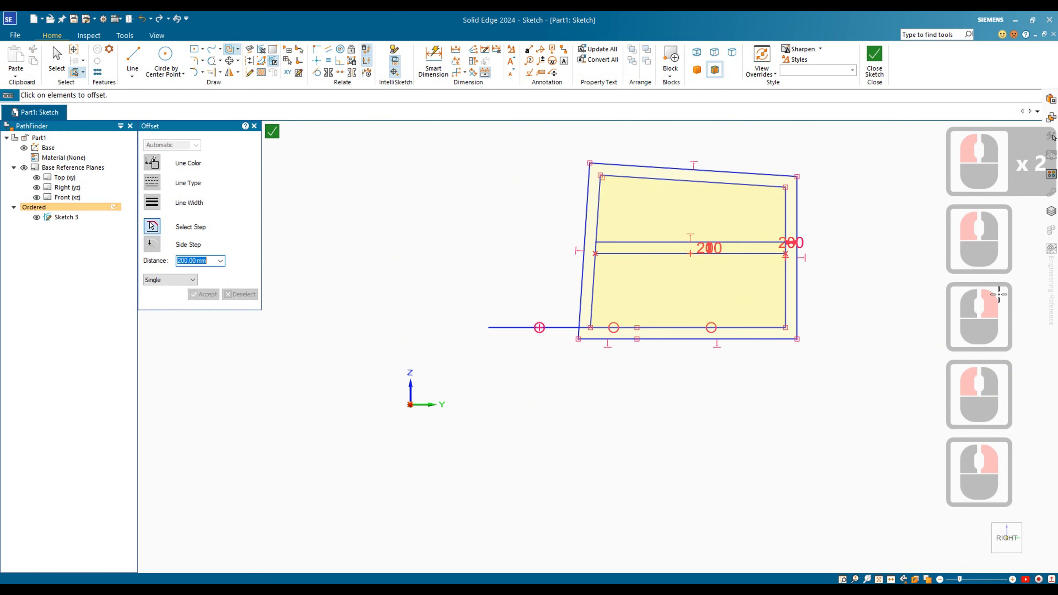
{"action": "left_click", "coordinate": [768, 254]}
{"action": "left_click", "coordinate": [774, 262]}
{"action": "left_click", "coordinate": [776, 265]}
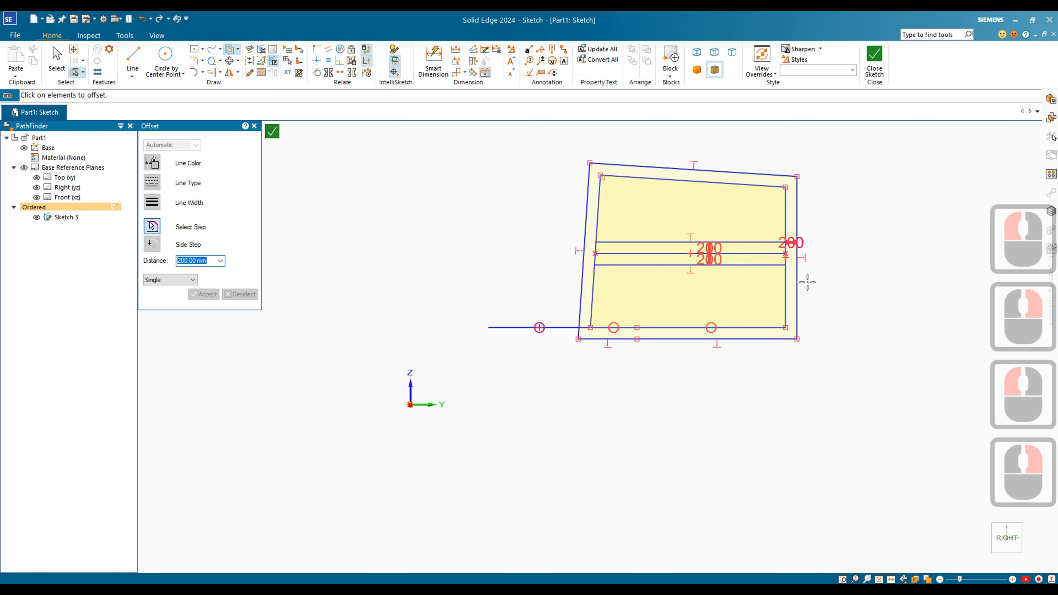
- Offset the right vertical line of the outer outline 200 mm outward as a single element
{"action": "left_click", "coordinate": [798, 287]}
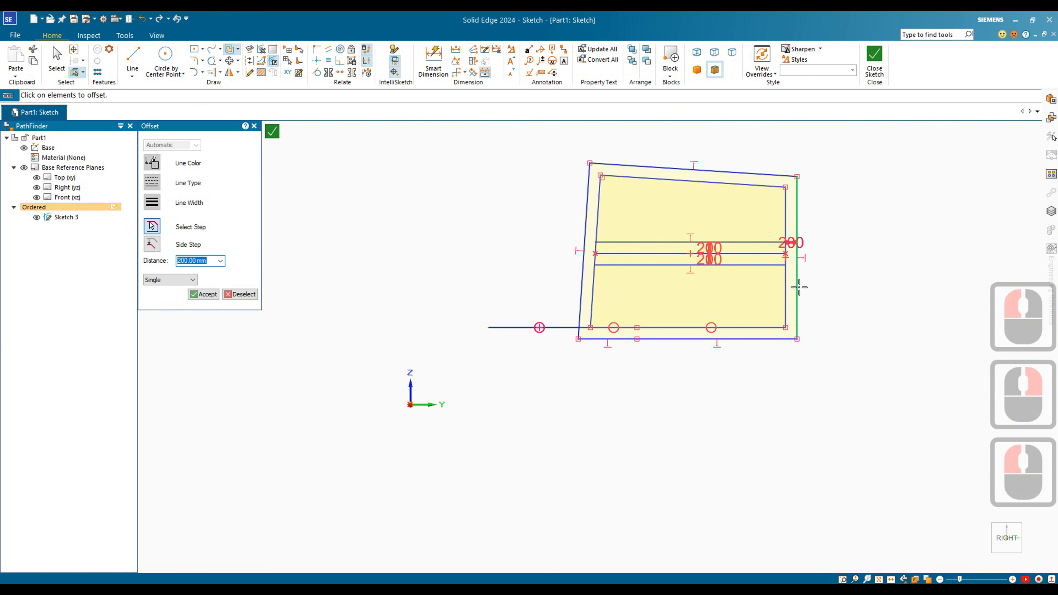
{"action": "left_click", "coordinate": [799, 287]}
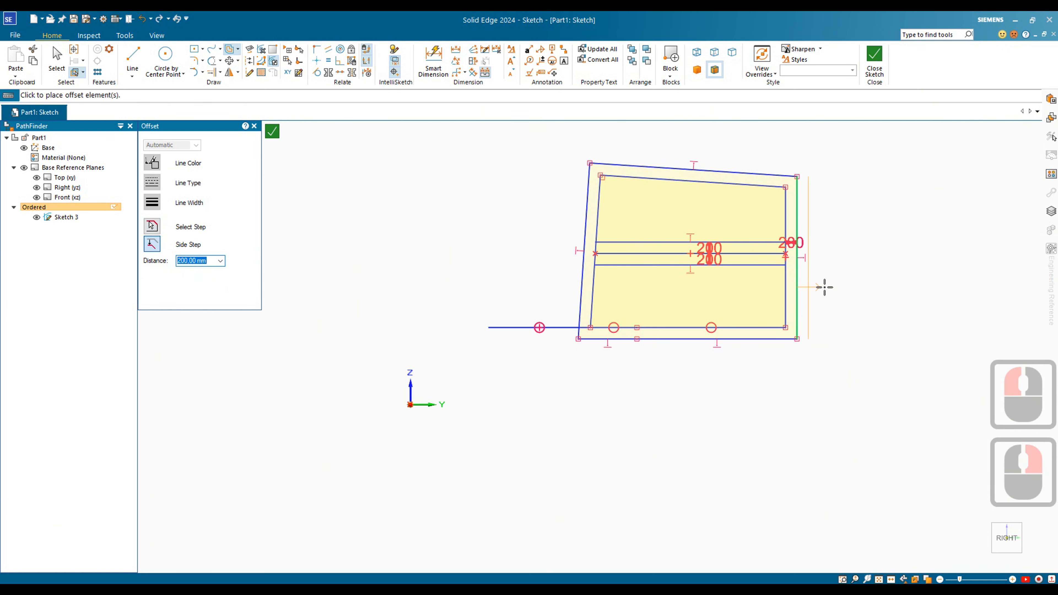
{"action": "left_click", "coordinate": [851, 284]}
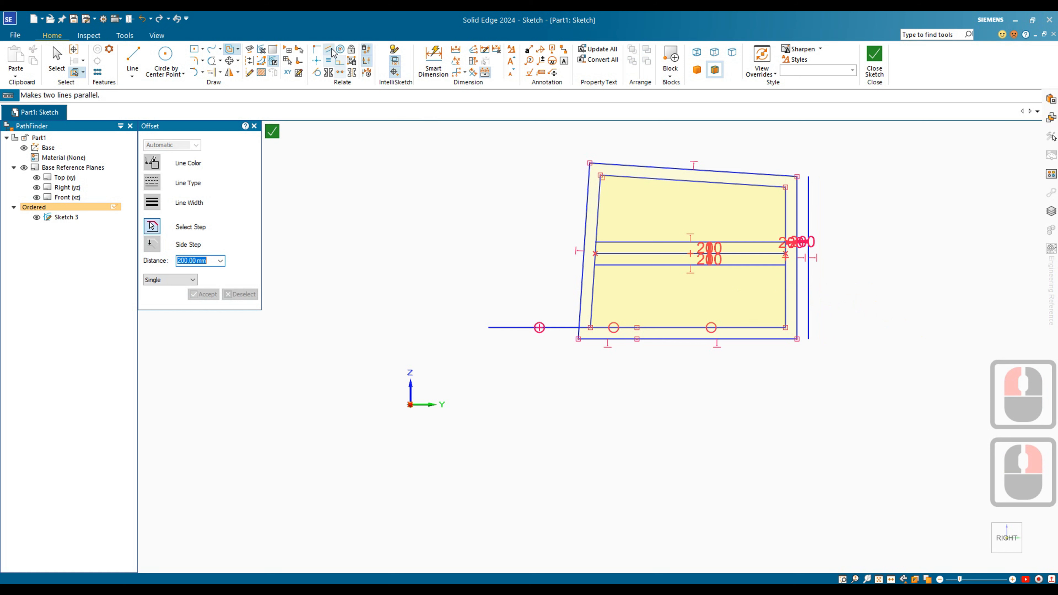
- Move all the sketch geometry with Copy on, from the outer outline's lower-left corner, placing a copy lower and to the left of the original
{"action": "left_click", "coordinate": [239, 61]}
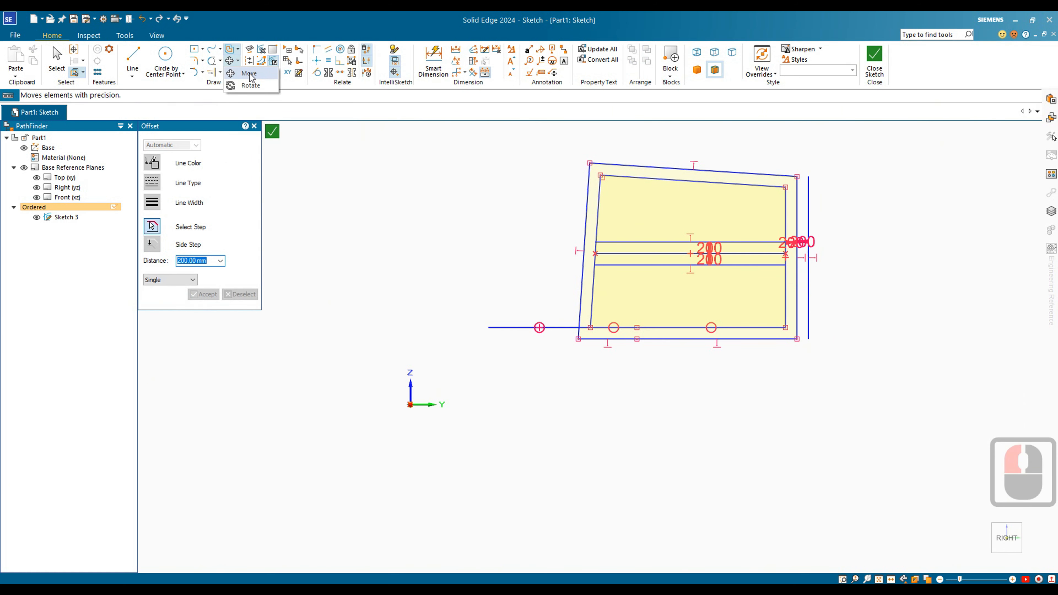
{"action": "left_click", "coordinate": [249, 74]}
{"action": "middle_click", "coordinate": [733, 309]}
{"action": "middle_click", "coordinate": [733, 308]}
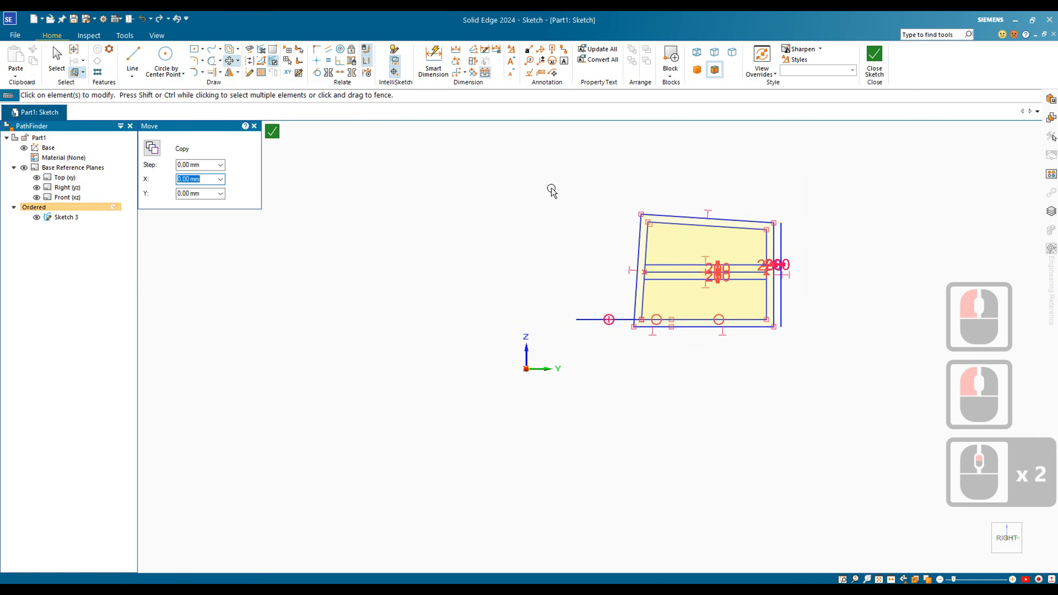
{"action": "left_click_drag", "start_coordinate": [551, 188], "coordinate": [821, 368]}
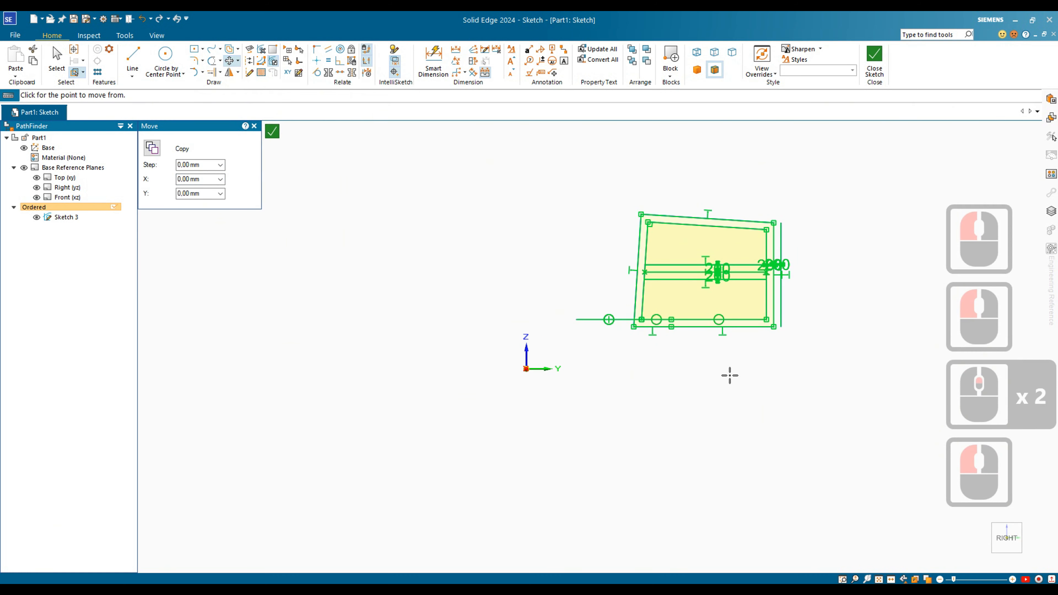
{"action": "left_click", "coordinate": [629, 327]}
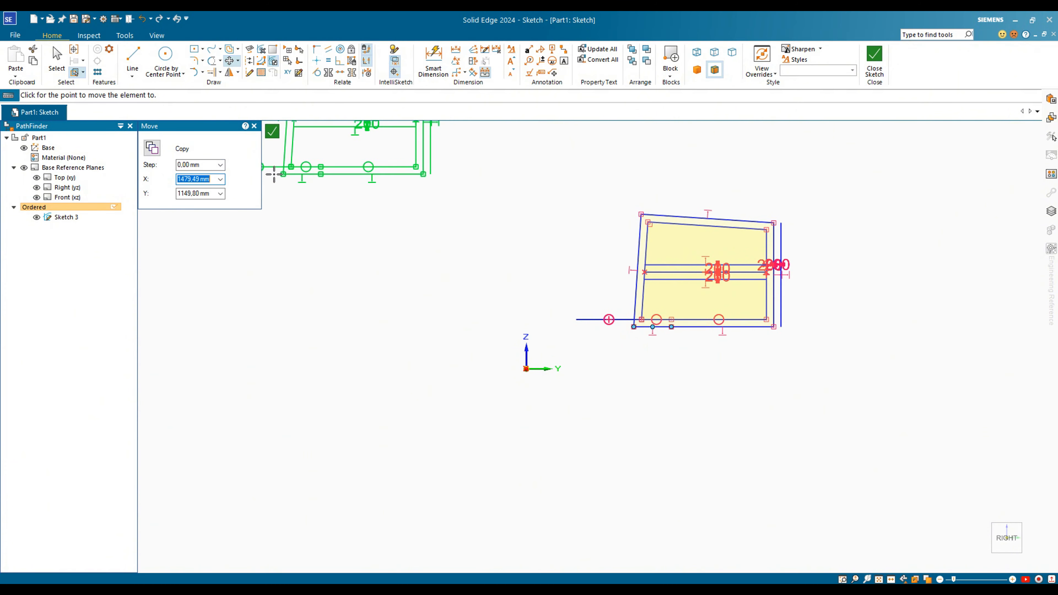
{"action": "left_click", "coordinate": [152, 148]}
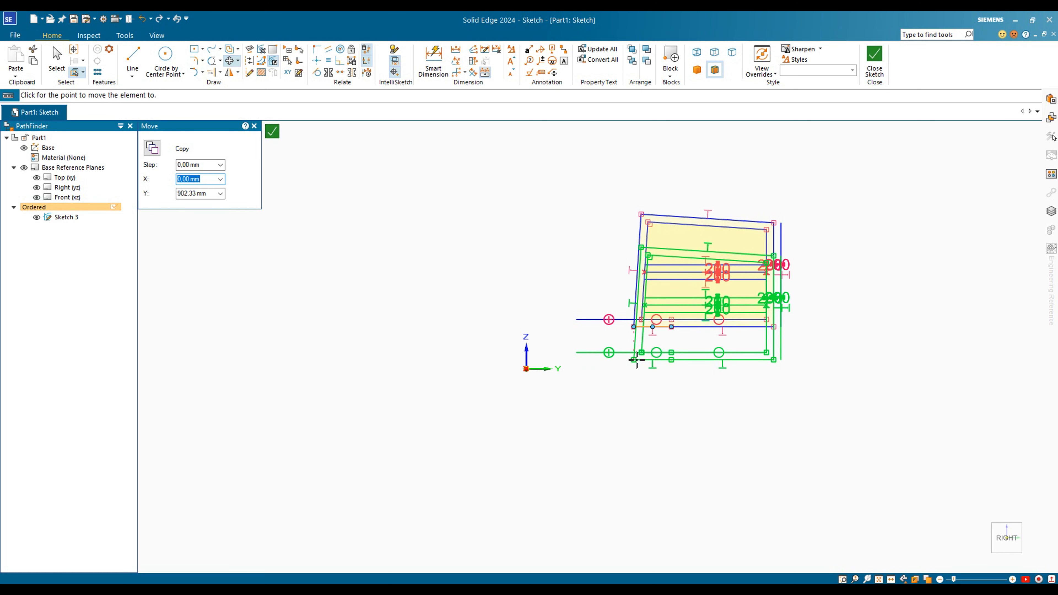
{"action": "left_click", "coordinate": [638, 357]}
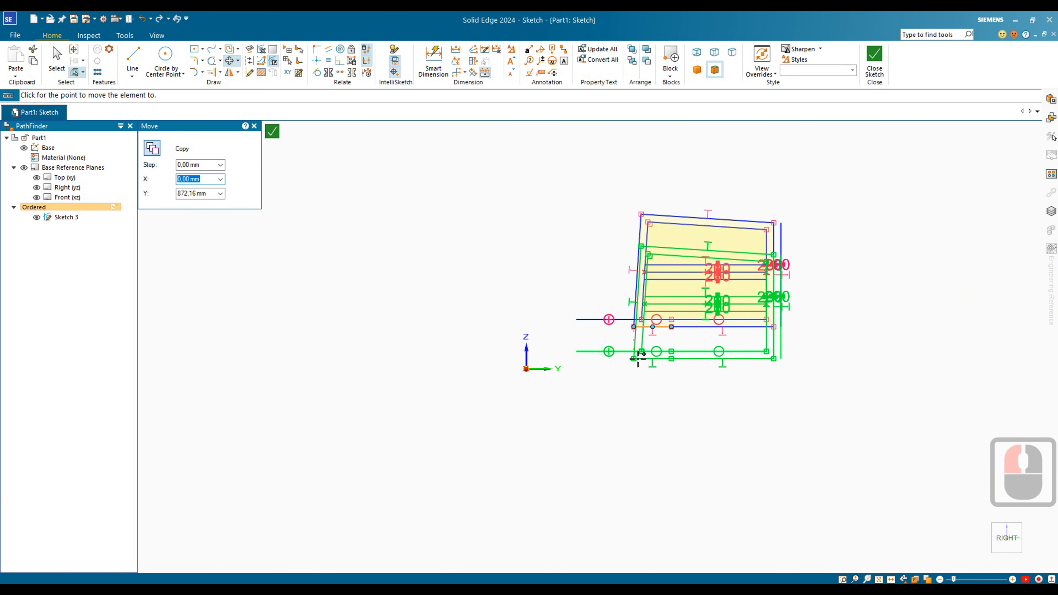
- Turn Copy off for the Move command and place the attached geometry below the original on the right of the origin
{"action": "left_click", "coordinate": [152, 151]}
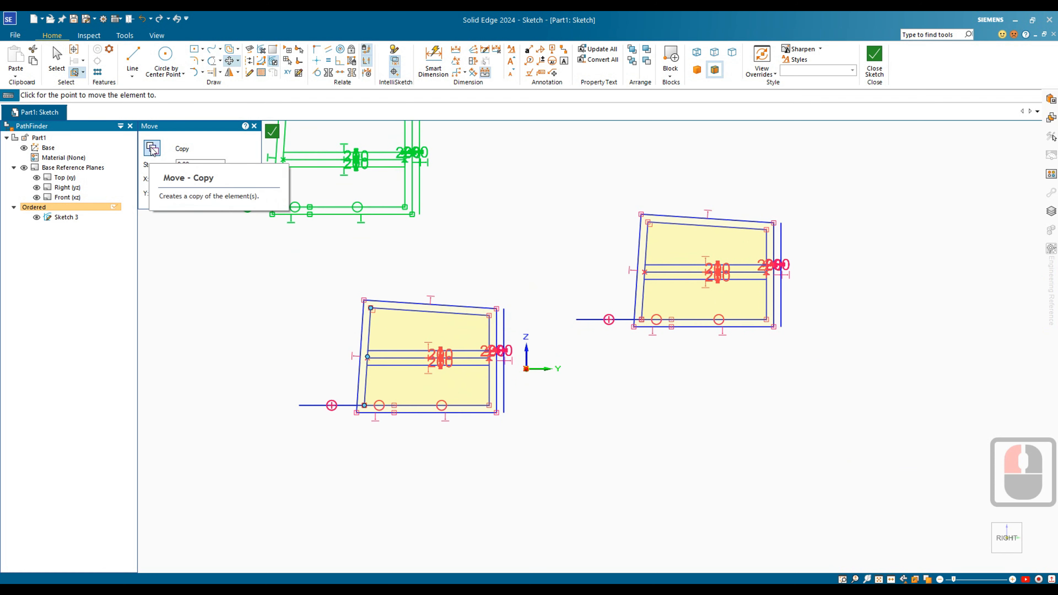
{"action": "left_click", "coordinate": [150, 156]}
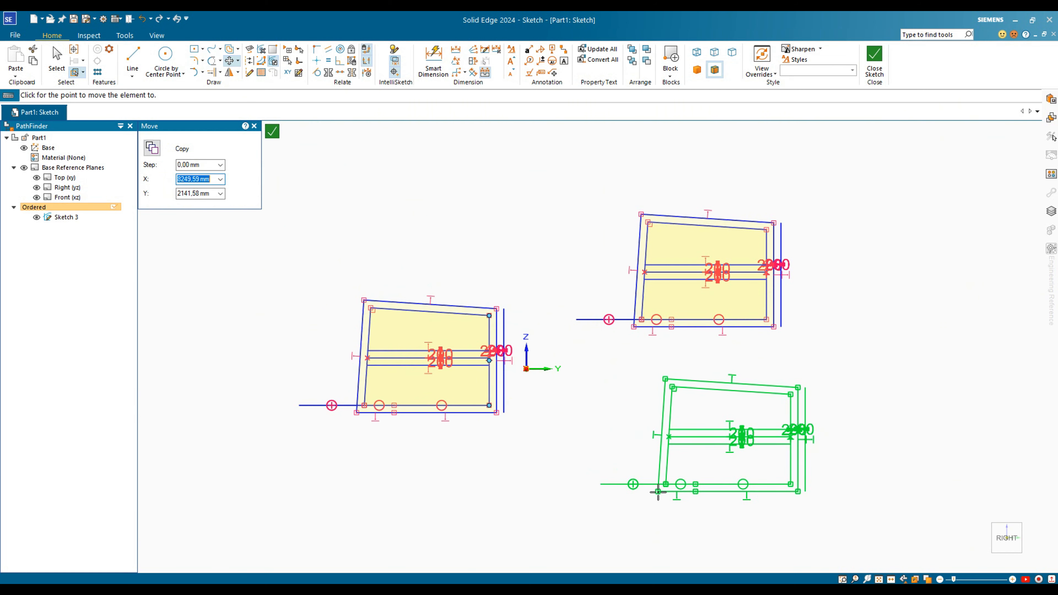
{"action": "left_click", "coordinate": [666, 499]}
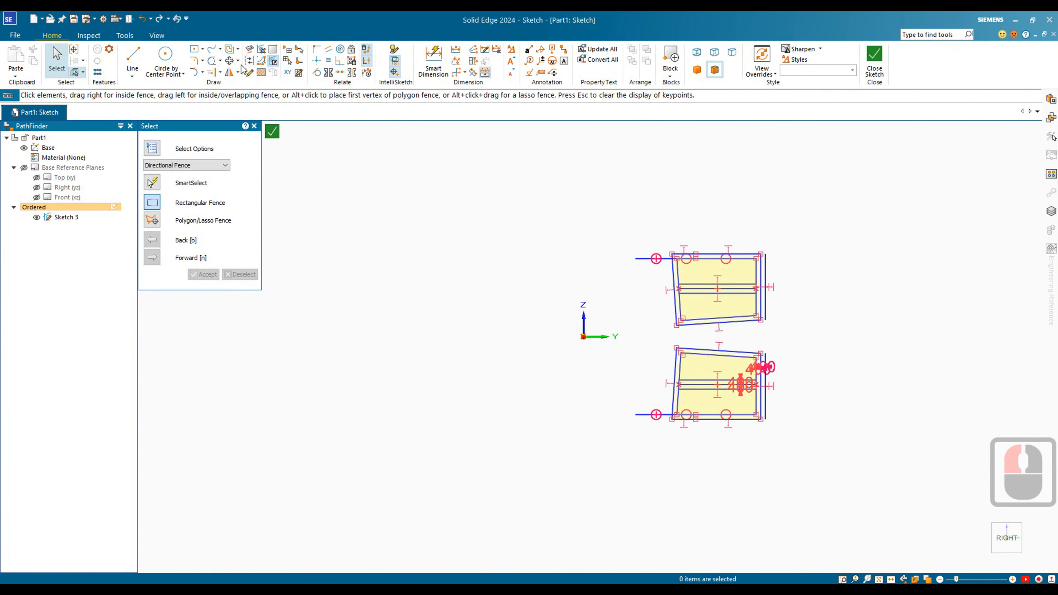
- Rotate a copy of the upper right geometry 180° about the origin, placing it lower left
{"action": "left_click", "coordinate": [238, 61]}
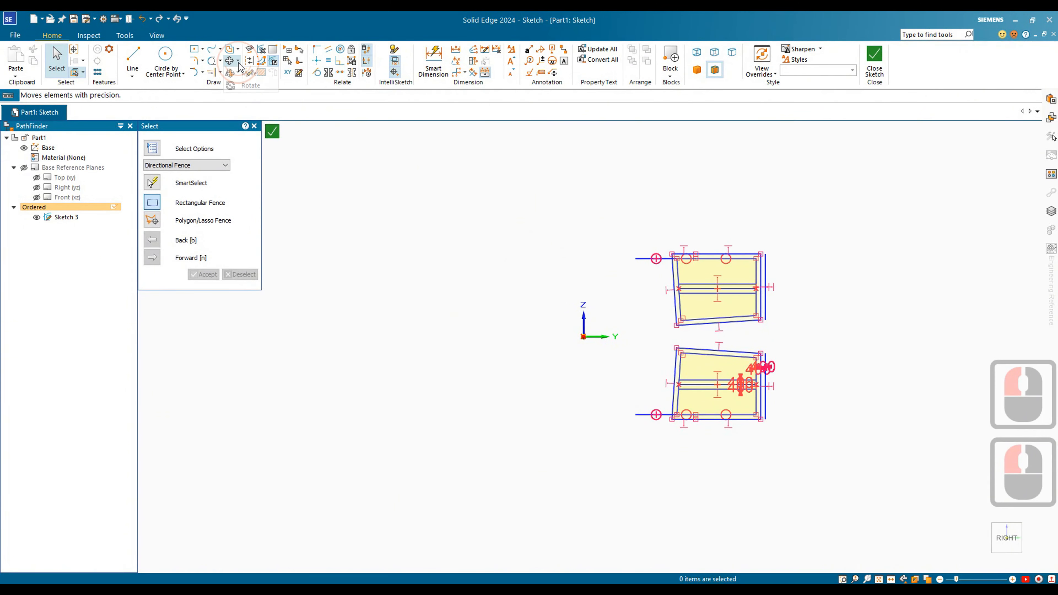
{"action": "left_click", "coordinate": [250, 83]}
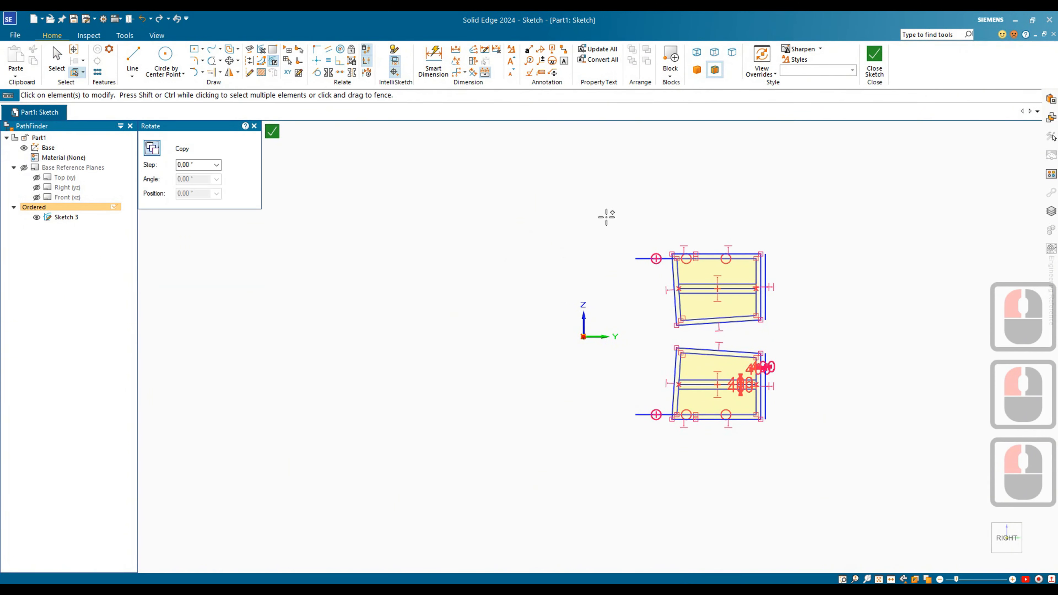
{"action": "mouse_move", "coordinate": [621, 226]}
{"action": "left_mouse_down"}
{"action": "mouse_move", "coordinate": [751, 315]}
{"action": "mouse_move", "coordinate": [814, 337]}
{"action": "left_mouse_up"}
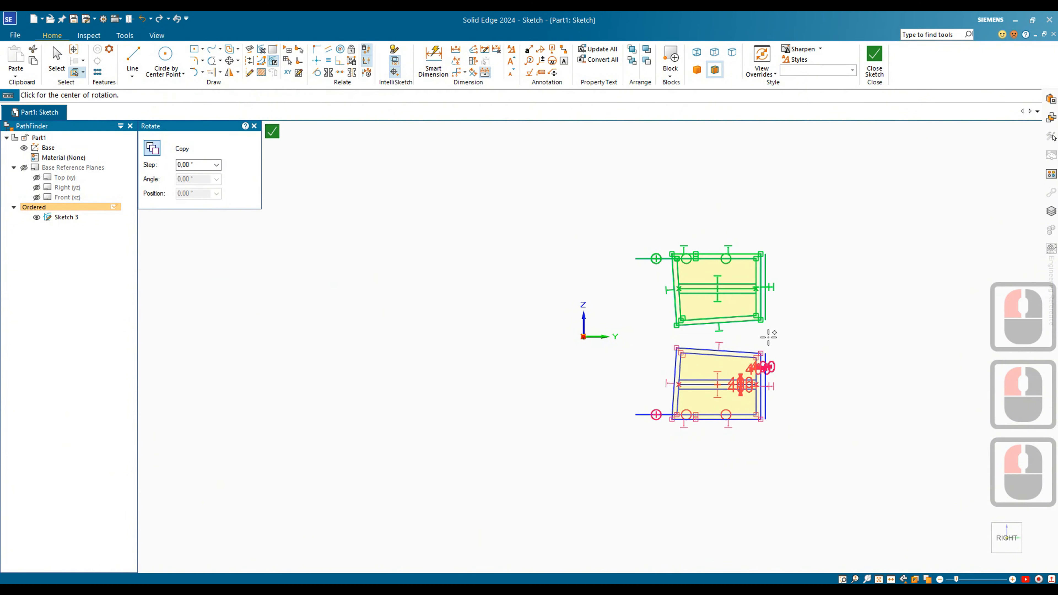
{"action": "left_click", "coordinate": [584, 336]}
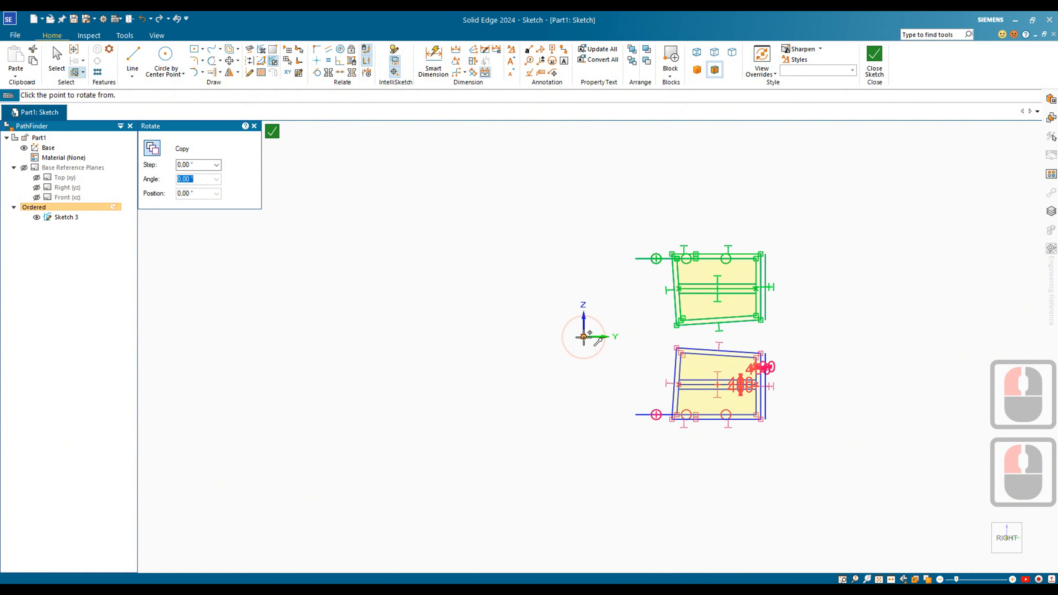
{"action": "left_click", "coordinate": [761, 321]}
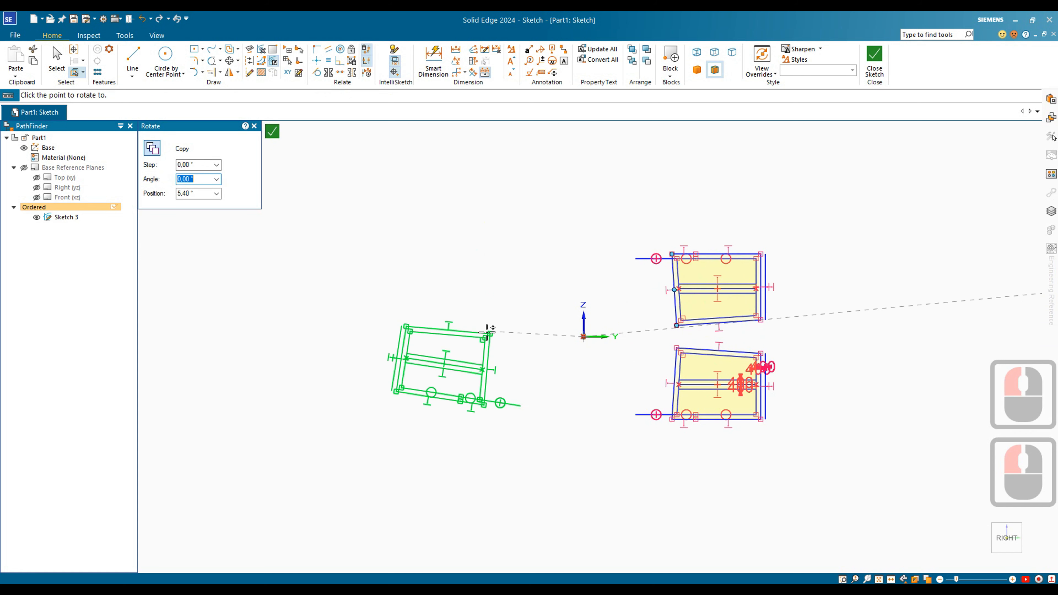
{"action": "type", "text": "180"}
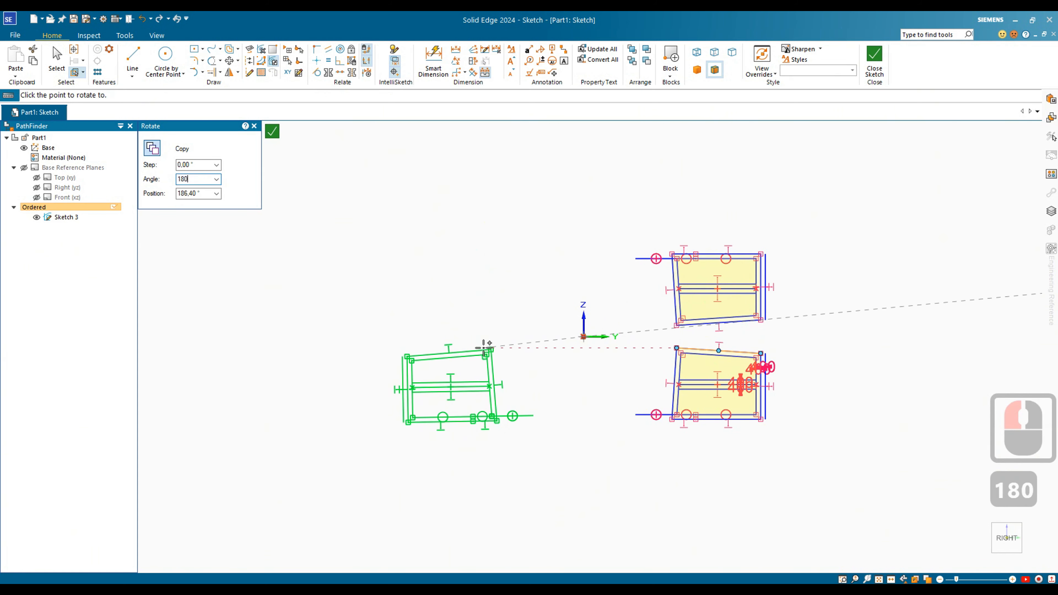
{"action": "key", "text": "Return"}
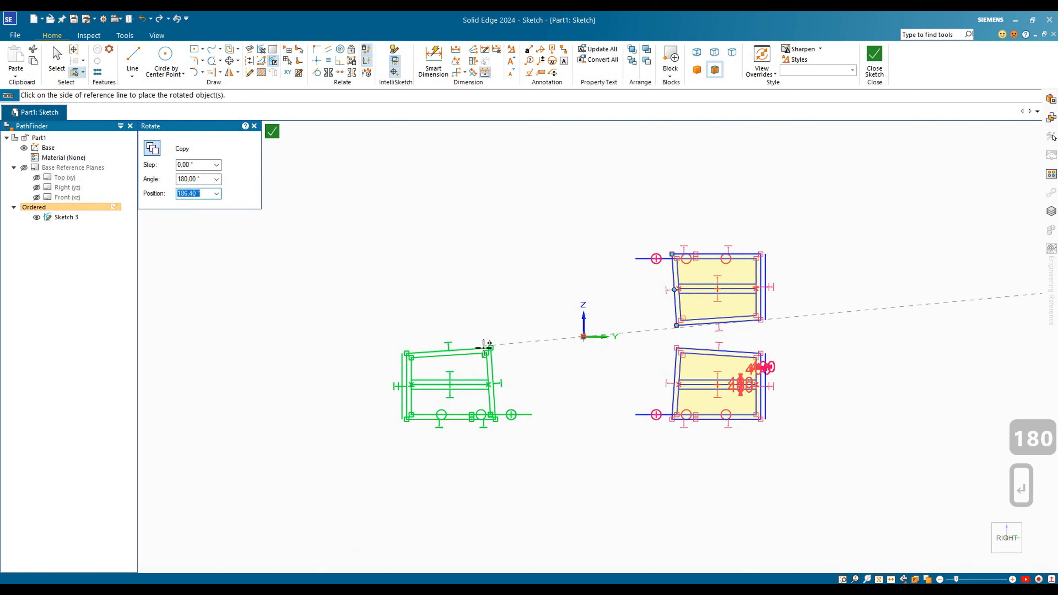
{"action": "key", "text": "ctrl"}
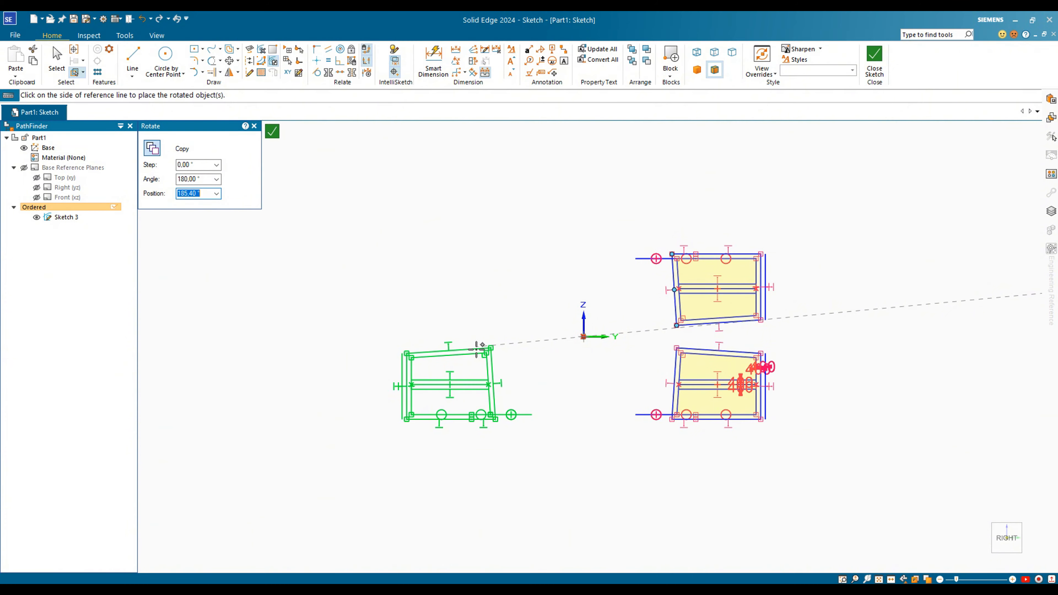
{"action": "left_click", "coordinate": [479, 348]}
{"action": "right_click", "coordinate": [612, 356]}
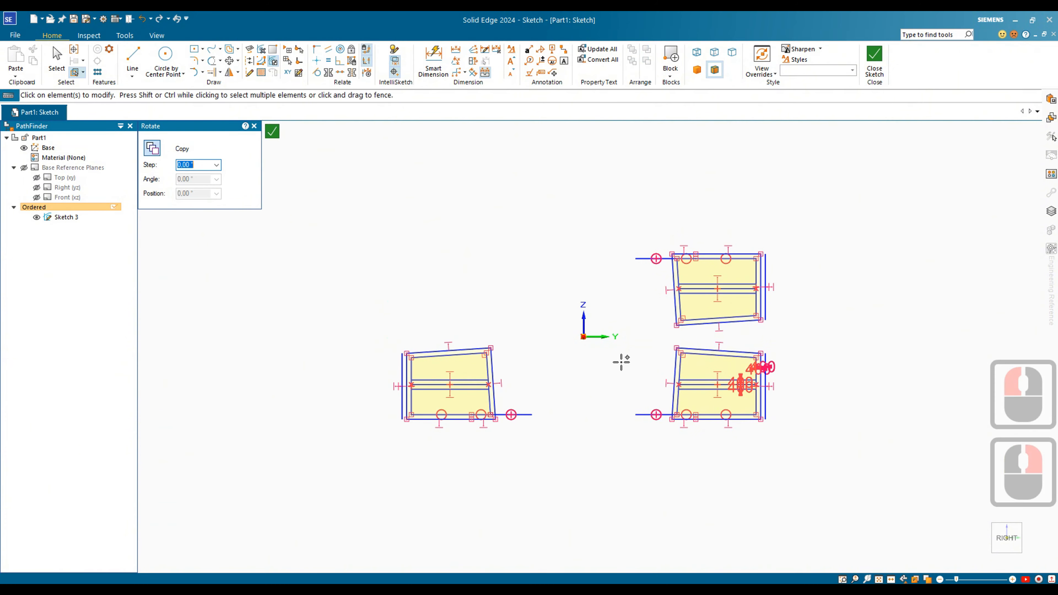
- Mirror a copy of the lower-left geometry about the horizontal Y axis
{"action": "middle_click", "coordinate": [548, 368]}
{"action": "middle_click", "coordinate": [547, 368]}
{"action": "middle_click", "coordinate": [537, 373]}
{"action": "middle_click", "coordinate": [537, 373]}
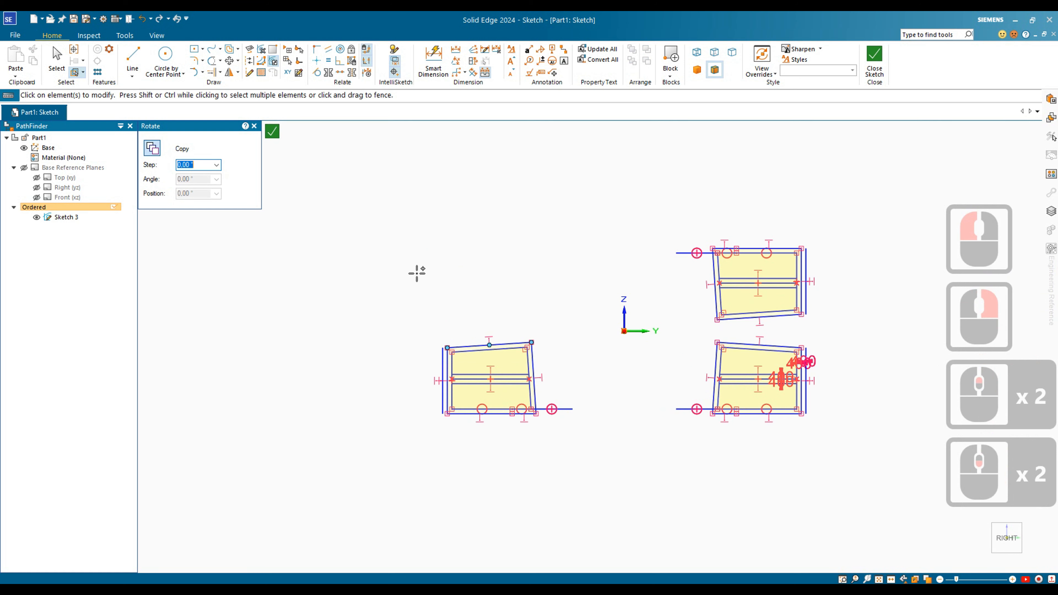
{"action": "left_click", "coordinate": [238, 74]}
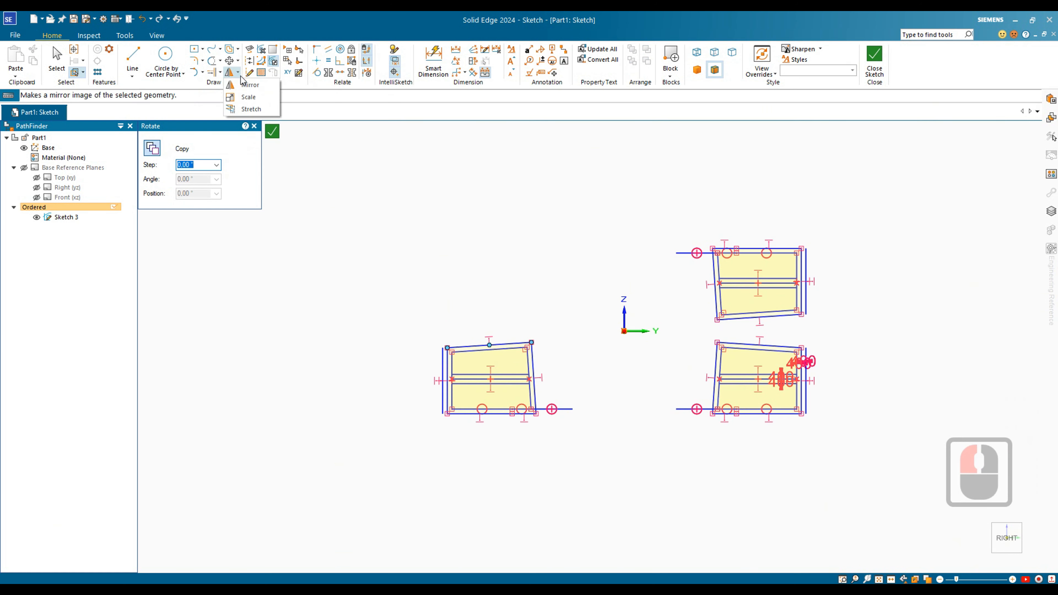
{"action": "left_click", "coordinate": [251, 86]}
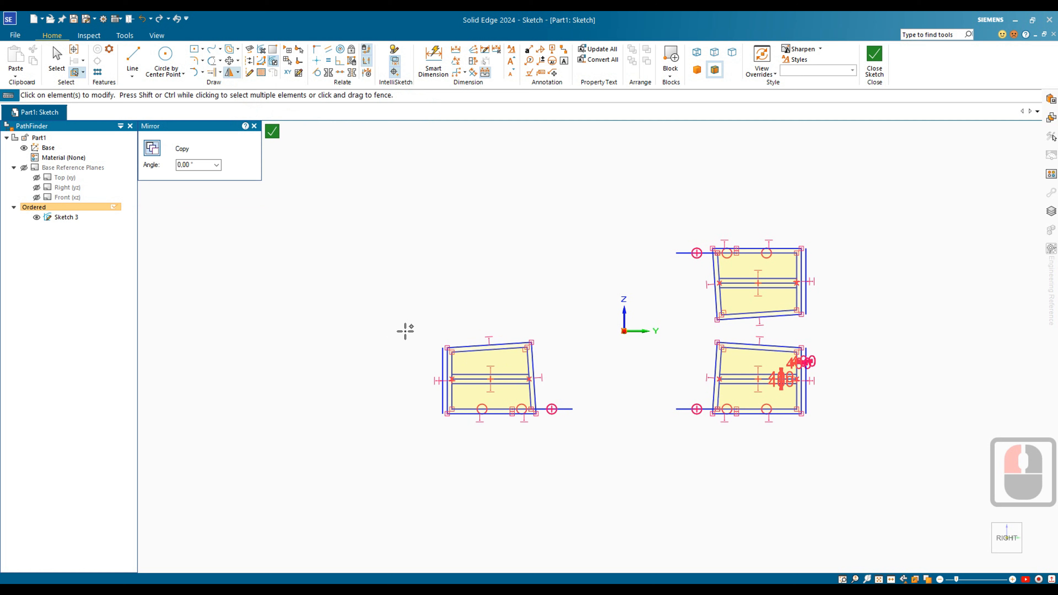
{"action": "left_click_drag", "start_coordinate": [404, 331], "coordinate": [598, 464]}
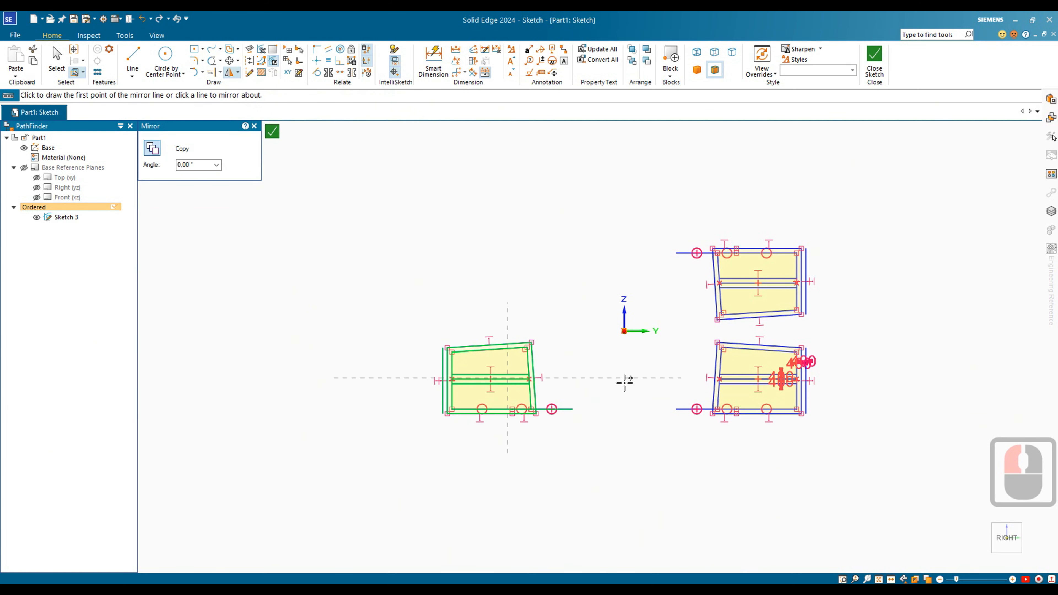
{"action": "left_click", "coordinate": [635, 331]}
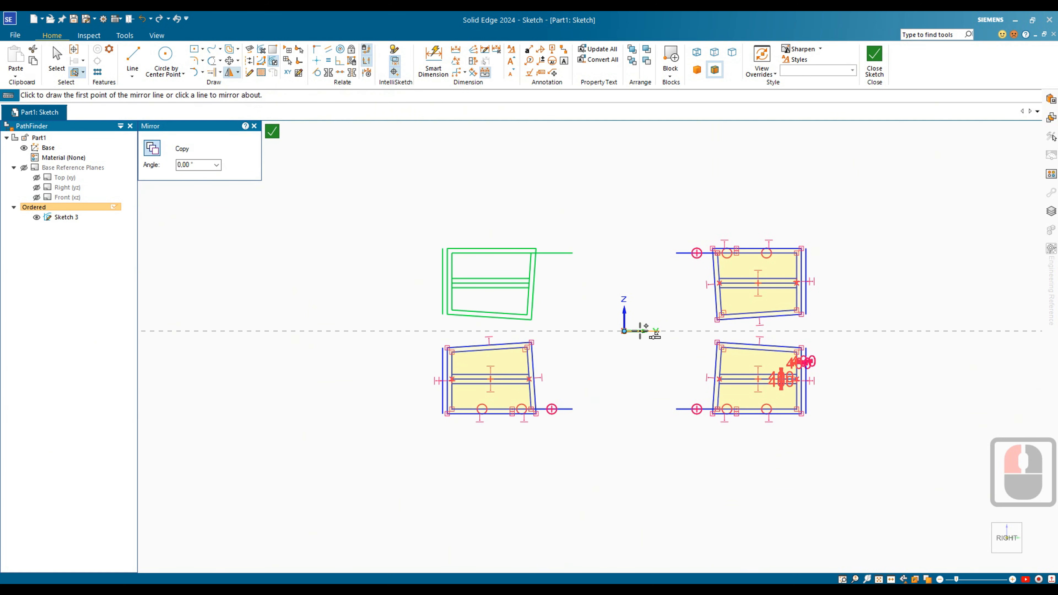
{"action": "left_click", "coordinate": [640, 332]}
{"action": "left_click", "coordinate": [640, 331]}
{"action": "key", "text": "Escape"}
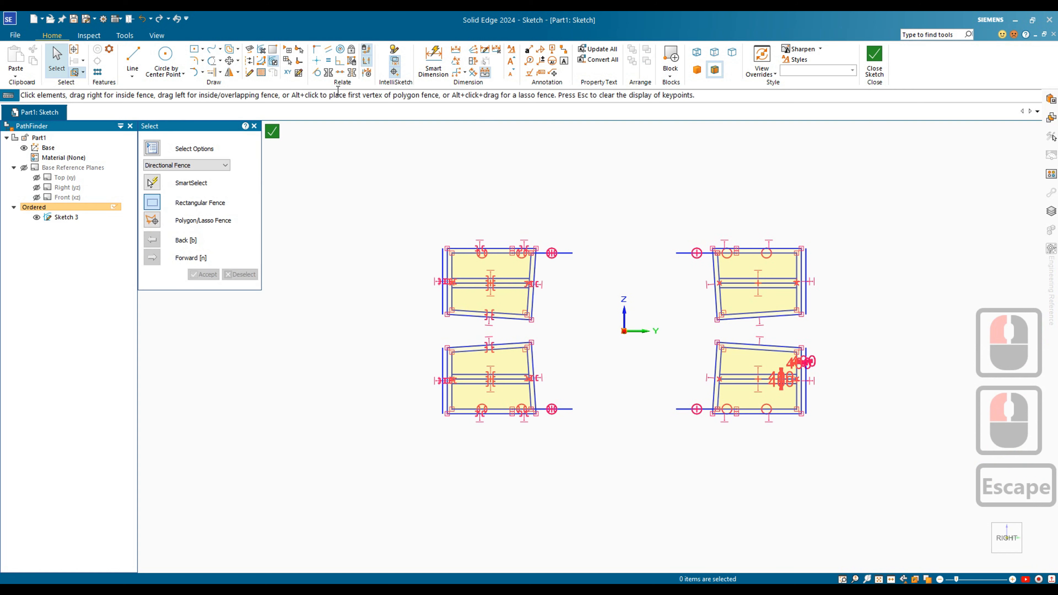
- Stretch the fenced left ends of both left-hand shapes 2000 mm in X
{"action": "left_click", "coordinate": [238, 73]}
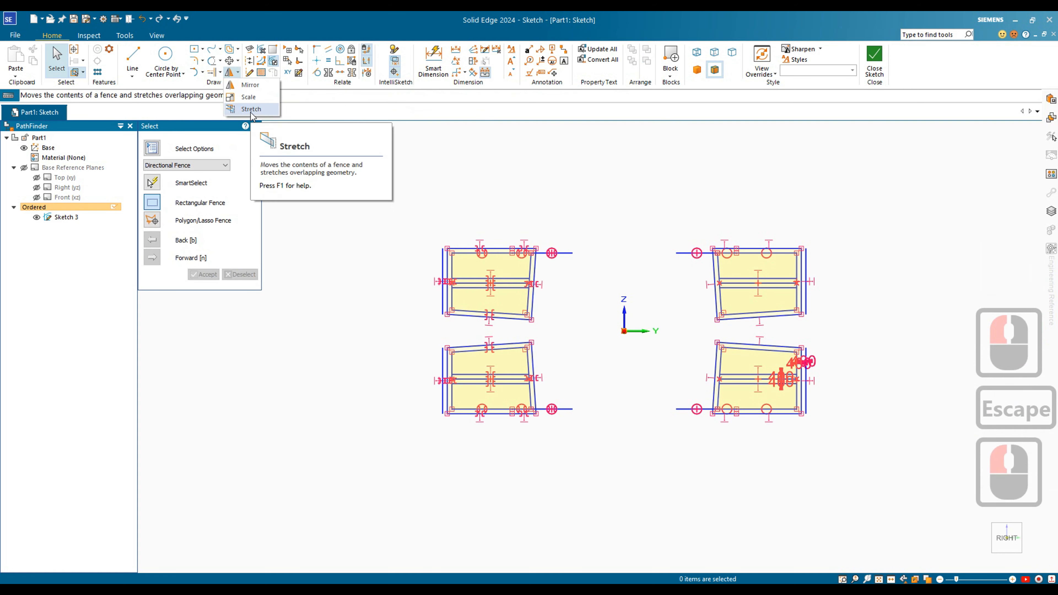
{"action": "left_click", "coordinate": [250, 109]}
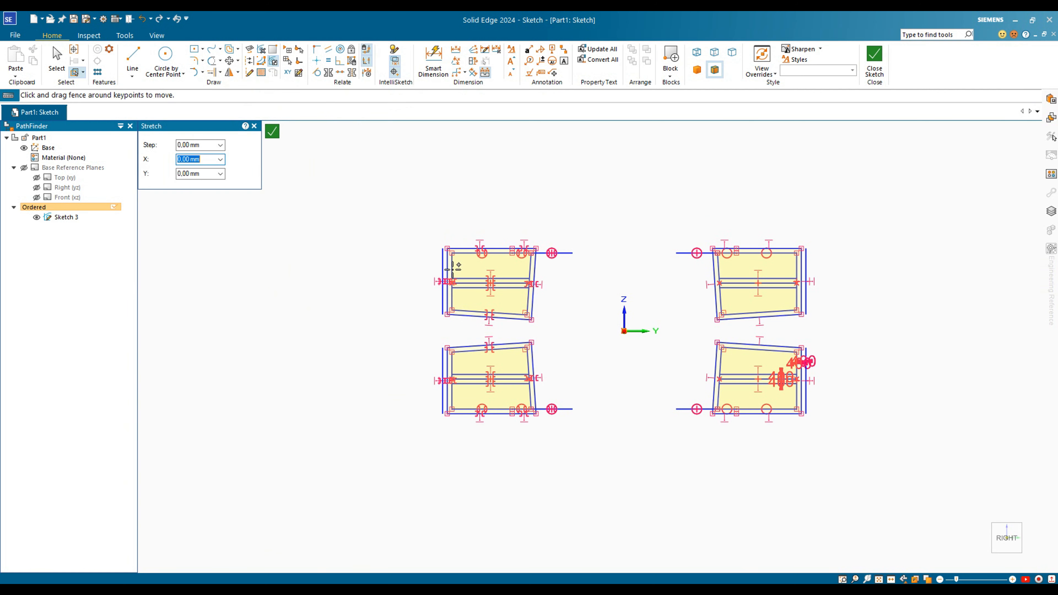
{"action": "mouse_move", "coordinate": [390, 222]}
{"action": "left_mouse_down"}
{"action": "mouse_move", "coordinate": [450, 364]}
{"action": "mouse_move", "coordinate": [488, 507]}
{"action": "left_mouse_up"}
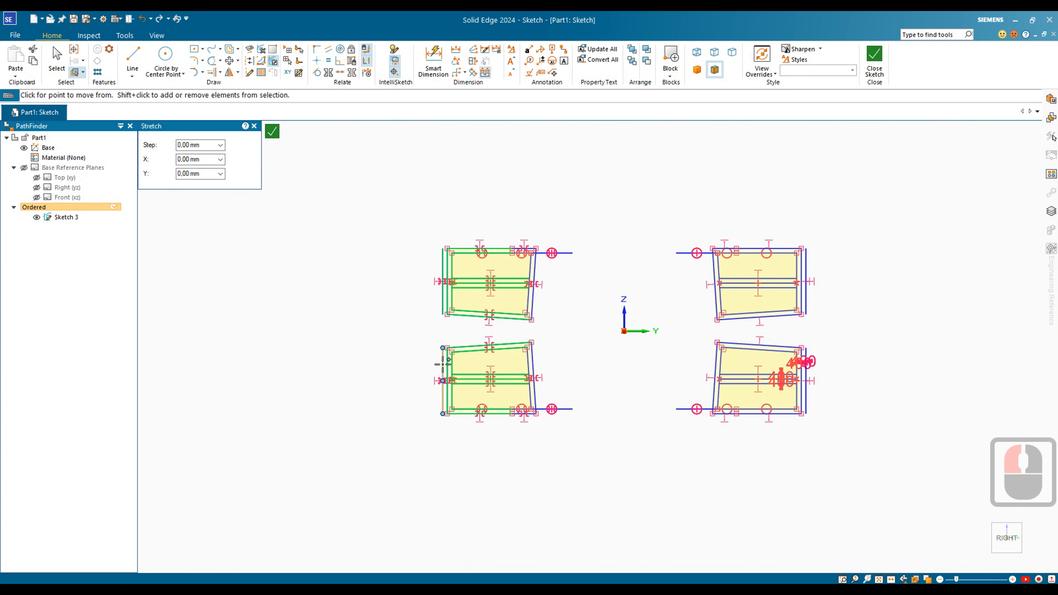
{"action": "left_click", "coordinate": [529, 342]}
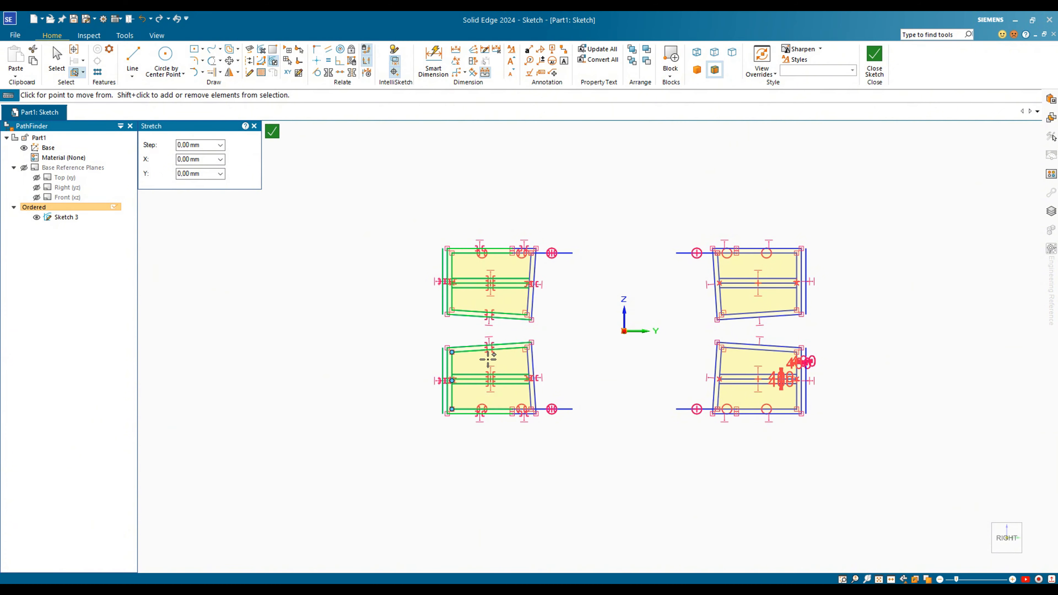
{"action": "left_click", "coordinate": [451, 380]}
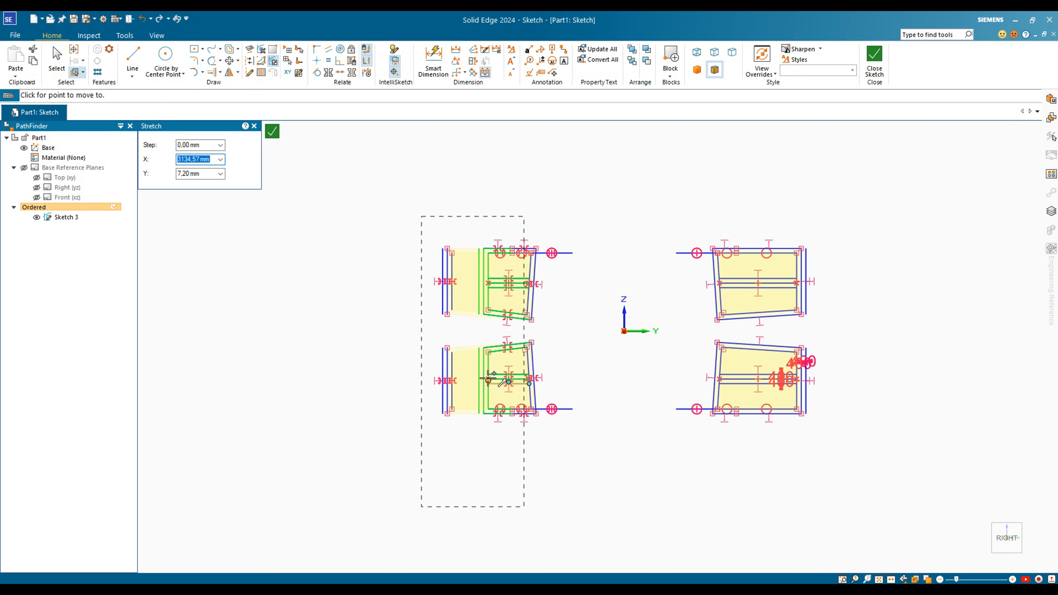
{"action": "type", "text": "2000"}
{"action": "key", "text": "Return"}
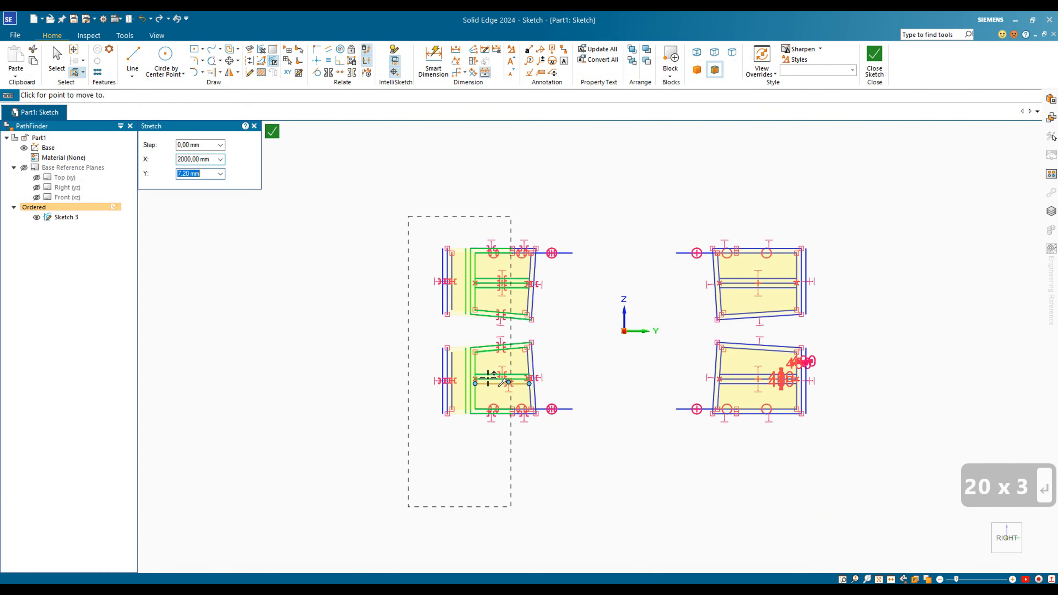
{"action": "left_click", "coordinate": [488, 377]}
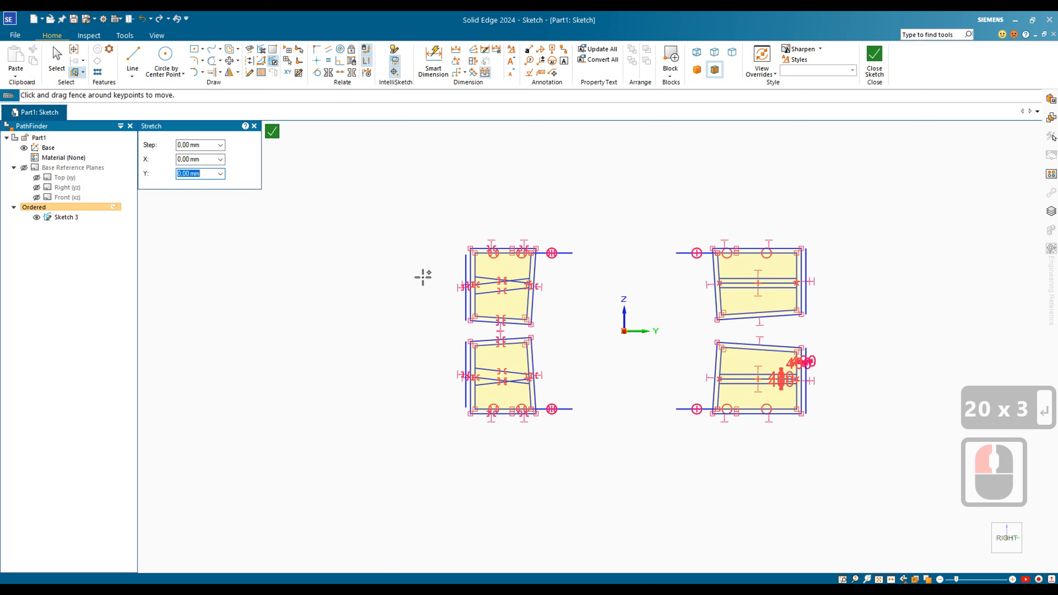
{"action": "double_click", "coordinate": [545, 400]}
{"action": "key", "text": "Escape"}
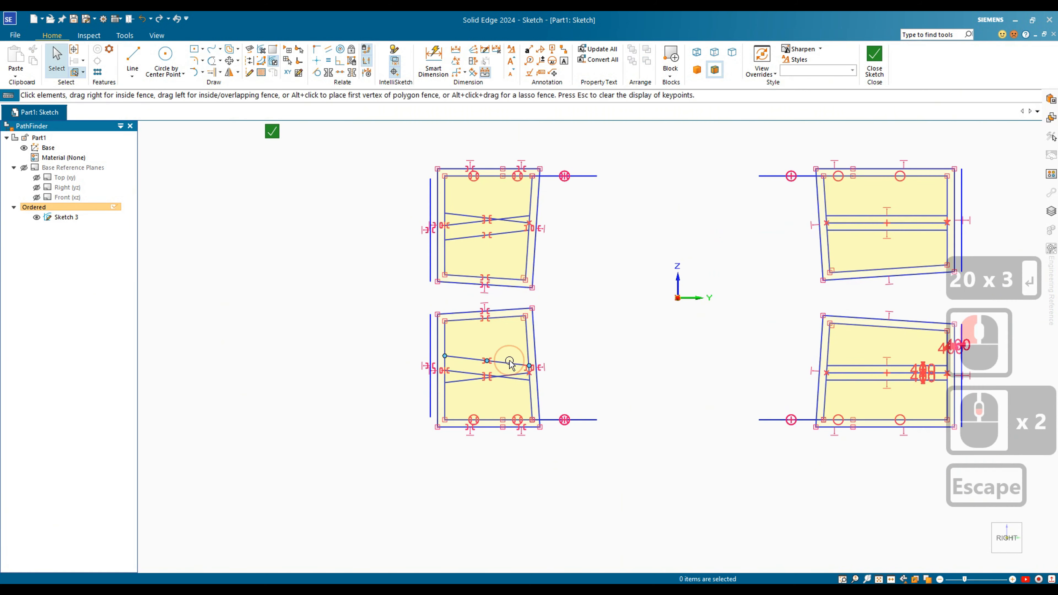
- Delete two of the slanted inner lines in the lower-left shape
{"action": "left_click", "coordinate": [509, 362]}
{"action": "key", "text": "Delete"}
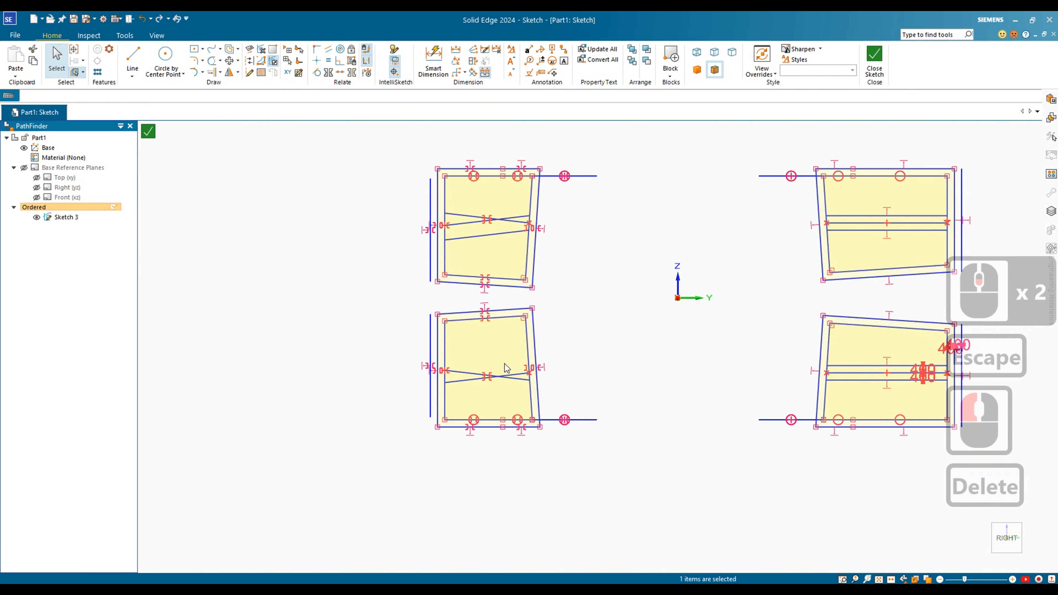
{"action": "left_click", "coordinate": [513, 384]}
{"action": "key", "text": "Delete"}
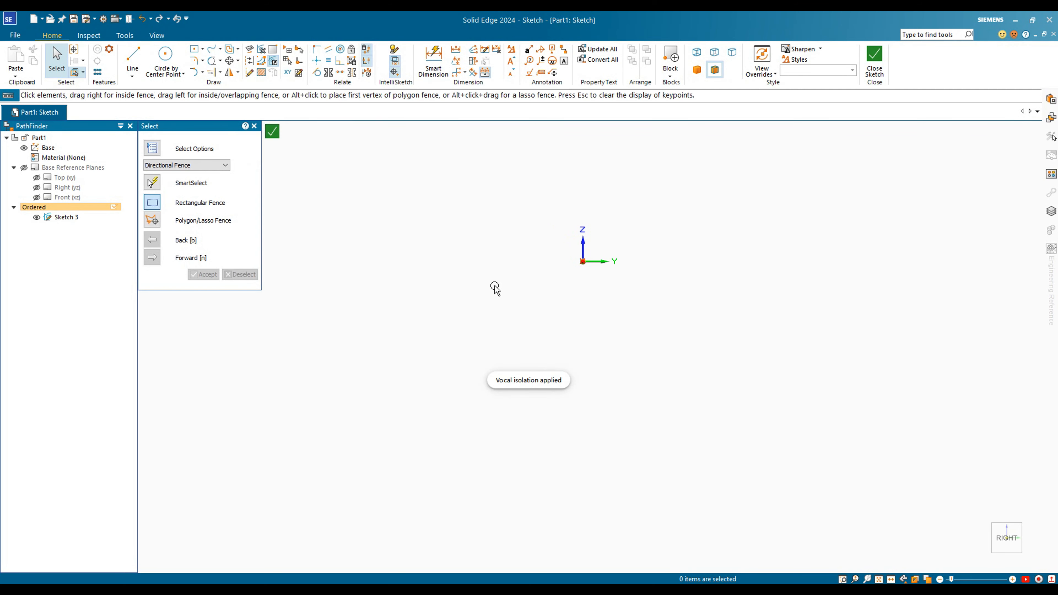
- Draw a rectangle centred on the origin and finish the sketch
{"action": "left_click", "coordinate": [194, 53]}
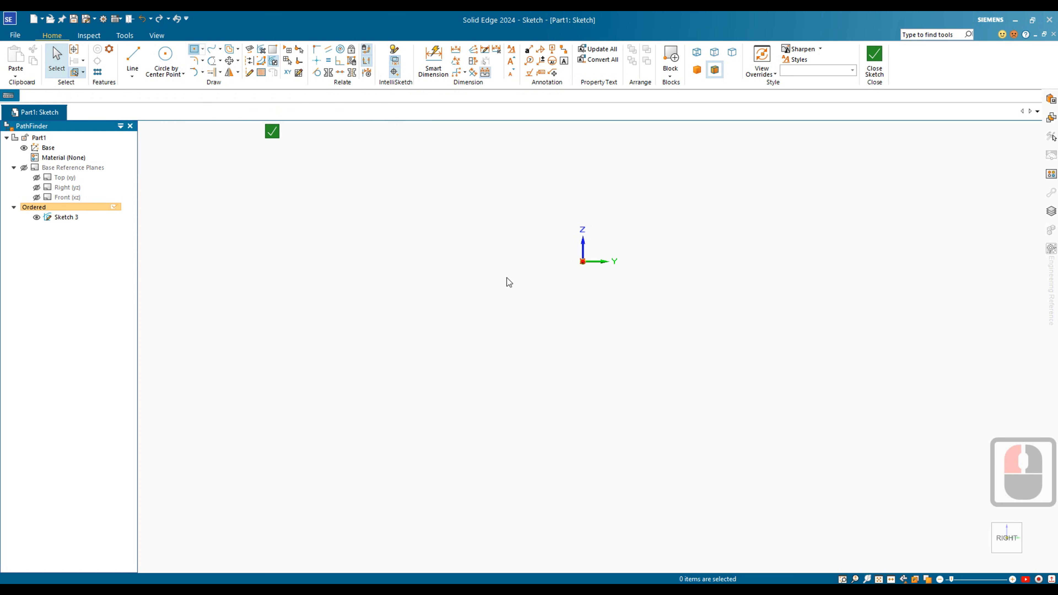
{"action": "left_click", "coordinate": [582, 261]}
{"action": "left_click", "coordinate": [739, 360]}
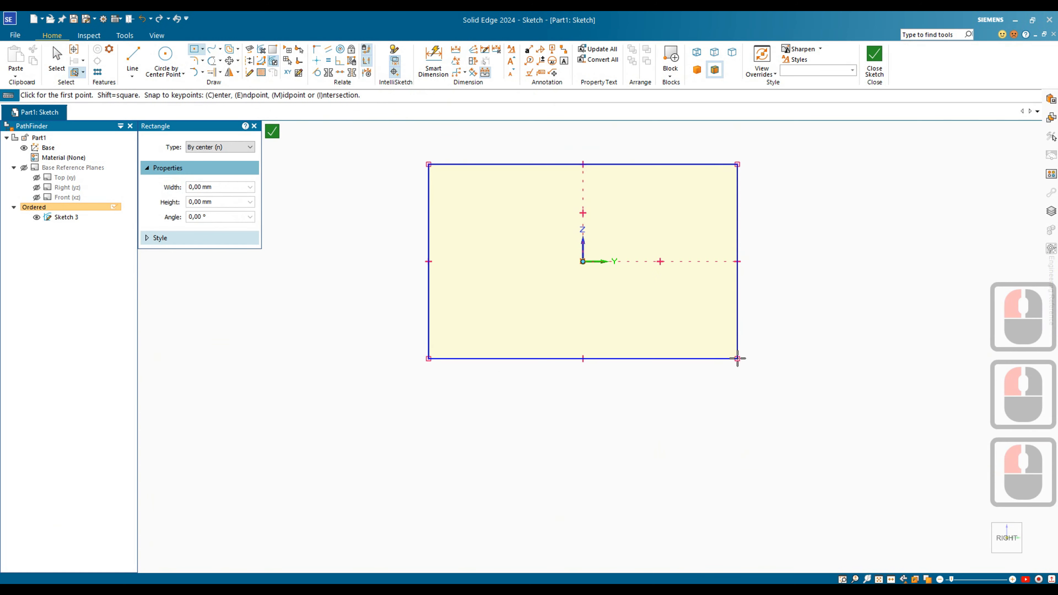
{"action": "scroll", "coordinate": [643, 388], "scroll_direction": "down", "scroll_amount": 3}
{"action": "scroll", "coordinate": [652, 333], "scroll_direction": "up", "scroll_amount": 3}
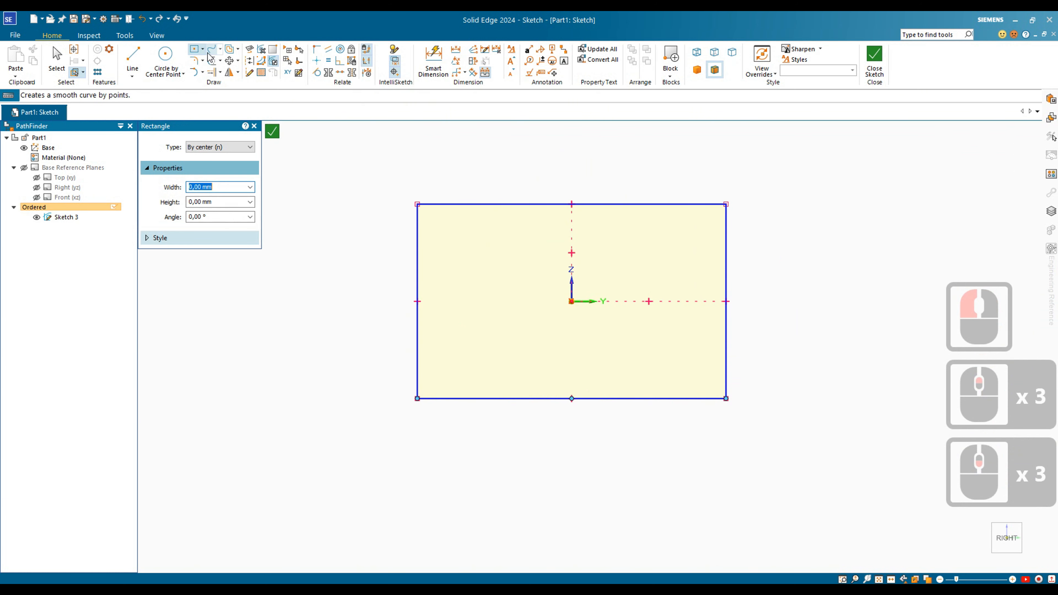
{"action": "left_click", "coordinate": [874, 59]}
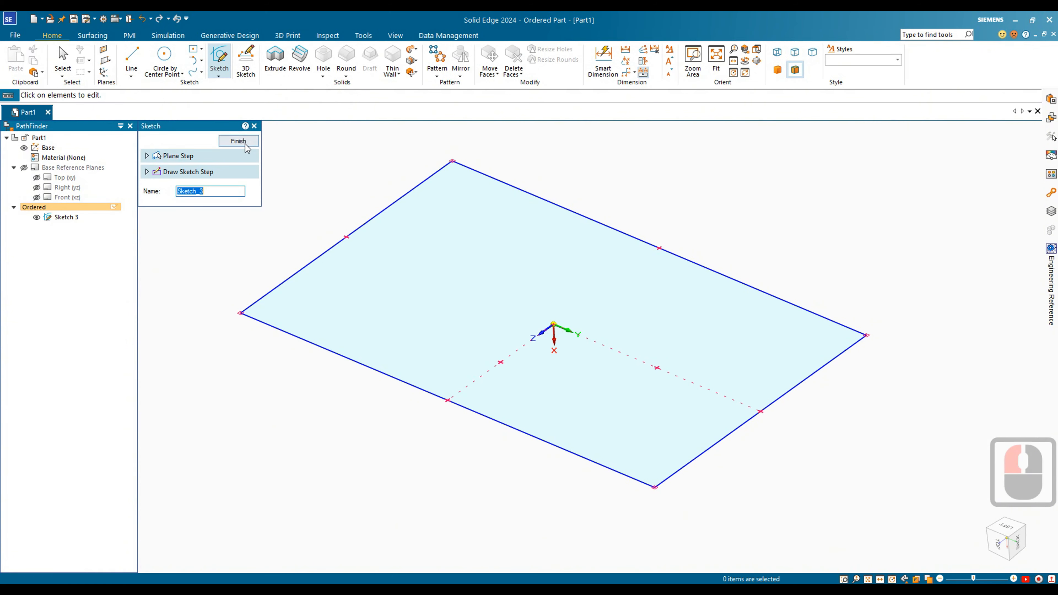
{"action": "left_click", "coordinate": [244, 144]}
- Extrude the rectangle into a solid plate, using Select from Sketch to pick the existing profile
{"action": "left_click", "coordinate": [275, 61]}
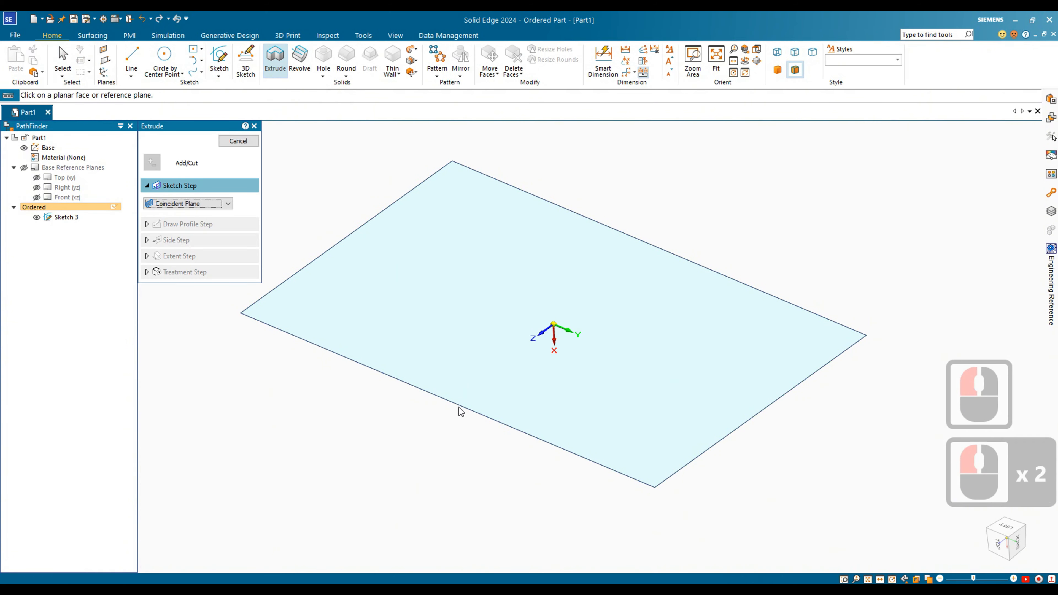
{"action": "left_click", "coordinate": [209, 203]}
{"action": "left_click", "coordinate": [212, 210]}
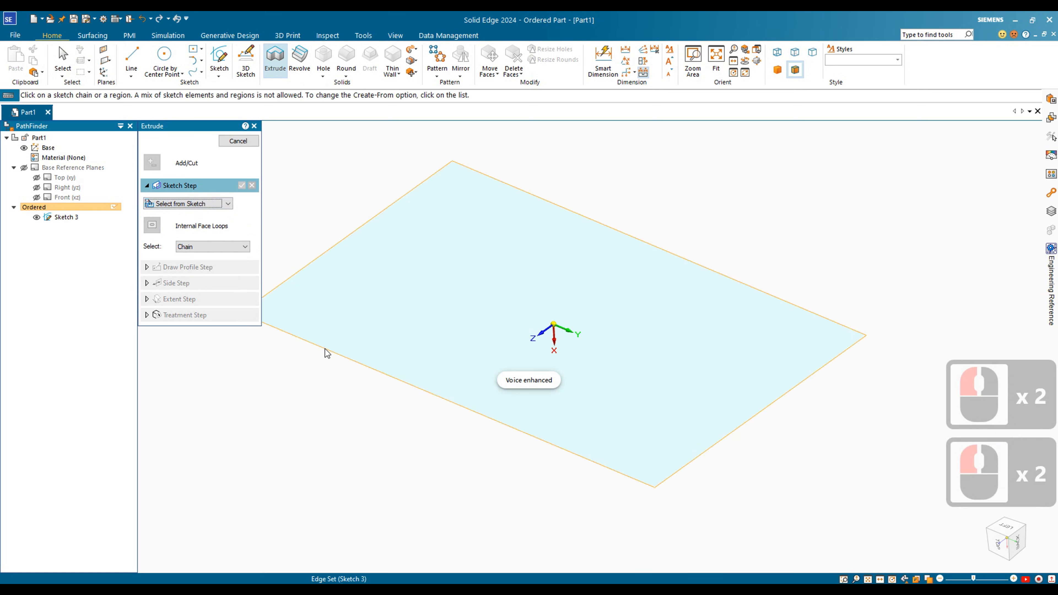
{"action": "left_click", "coordinate": [324, 349]}
{"action": "right_click", "coordinate": [332, 385]}
{"action": "left_click", "coordinate": [343, 429]}
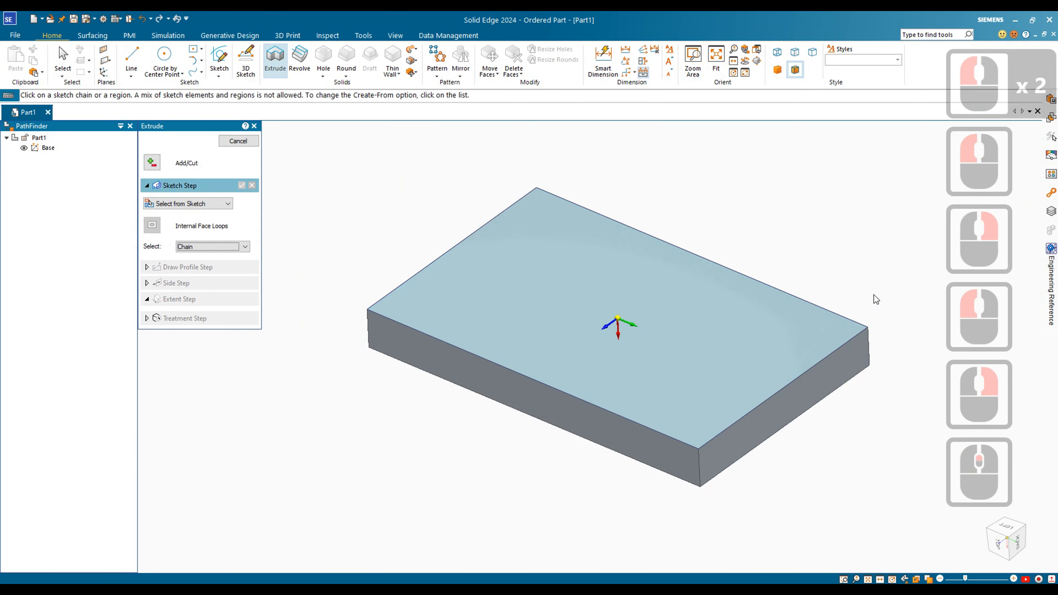
{"action": "mouse_move", "coordinate": [785, 343]}
{"action": "middle_mouse_down"}
{"action": "mouse_move", "coordinate": [808, 295]}
{"action": "mouse_move", "coordinate": [798, 338]}
{"action": "middle_mouse_up"}
{"action": "scroll", "coordinate": [795, 339], "scroll_direction": "up", "scroll_amount": 1}
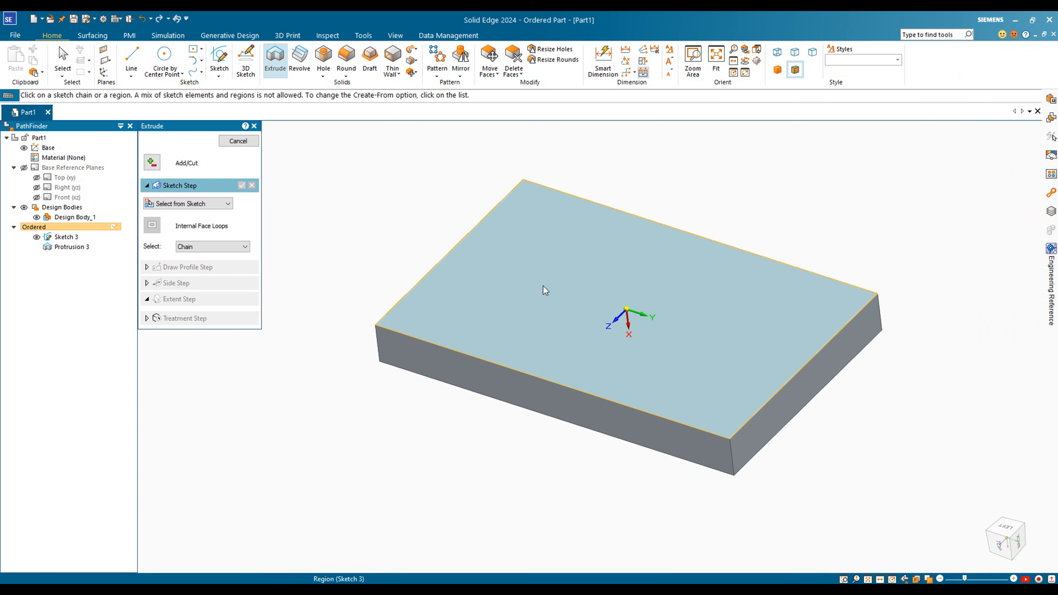
- Start an Extrude and open its profile sketch on the plate's large upper face as a Coincident Plane
{"action": "left_click", "coordinate": [219, 60]}
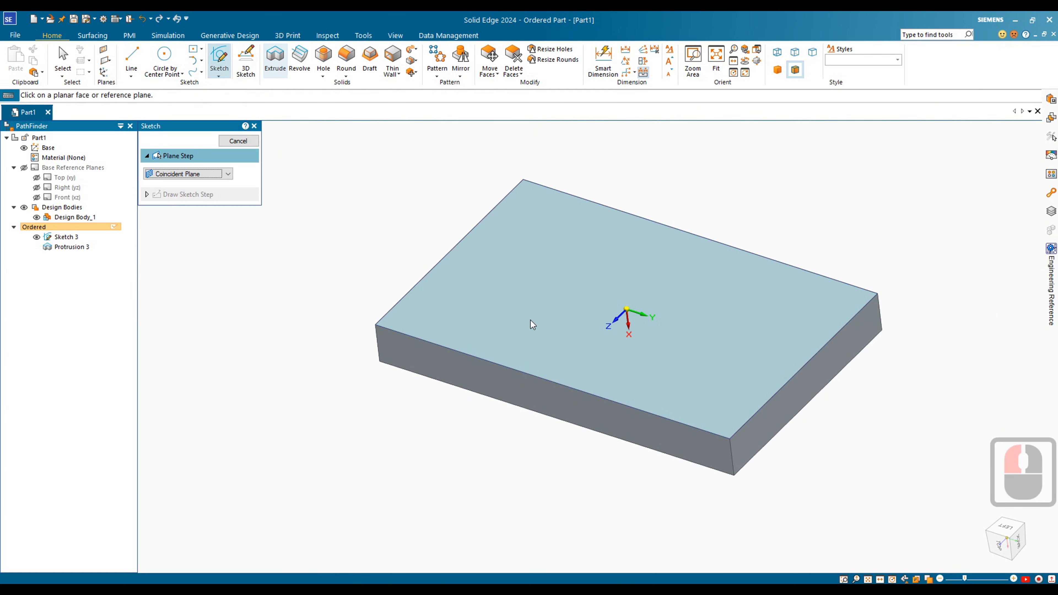
{"action": "left_click", "coordinate": [272, 59]}
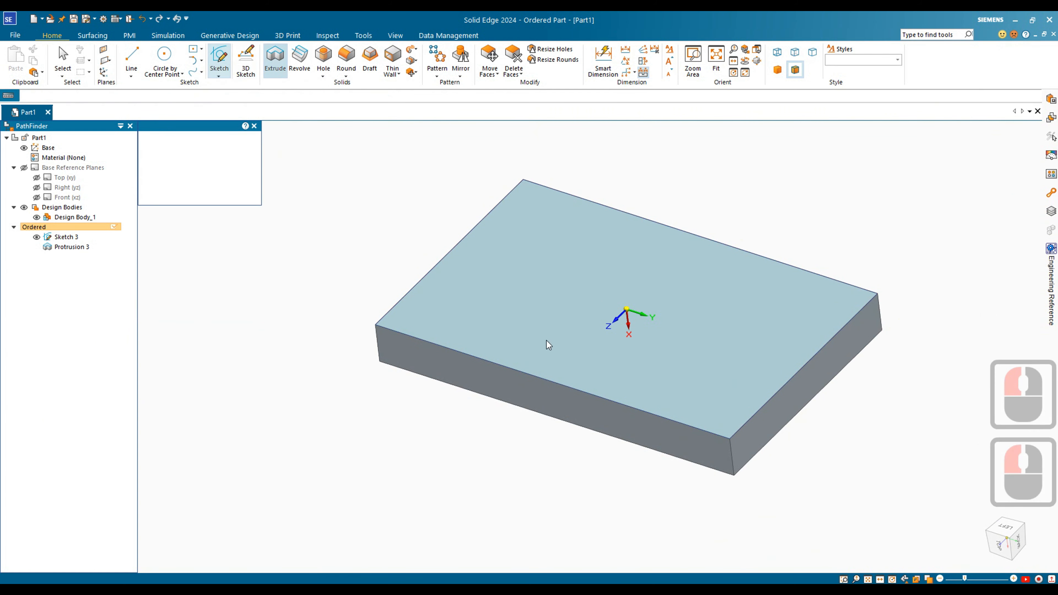
{"action": "double_click", "coordinate": [536, 313]}
{"action": "left_click", "coordinate": [192, 207]}
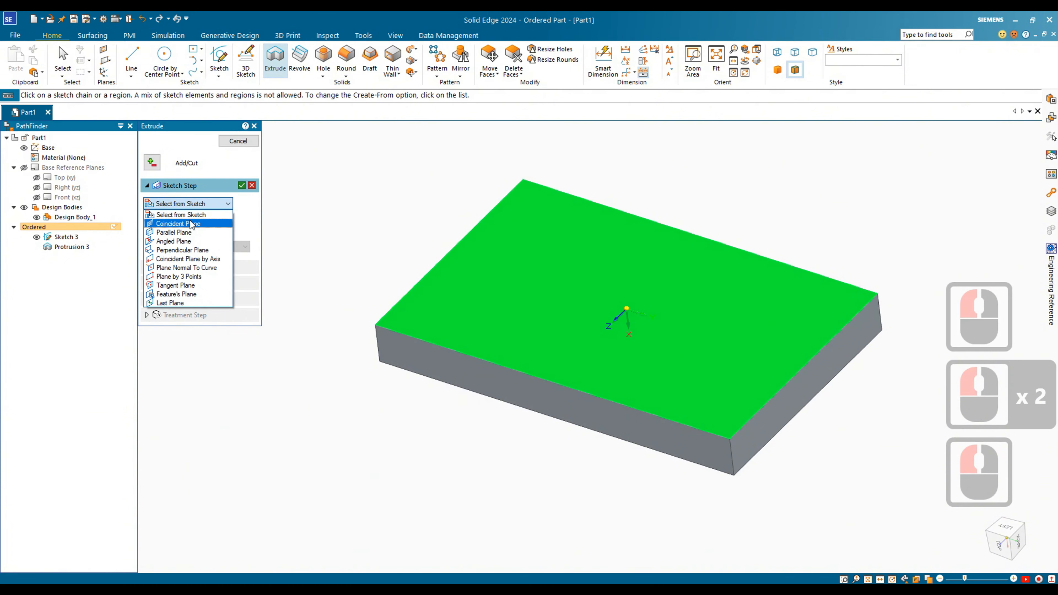
{"action": "left_click", "coordinate": [190, 216]}
{"action": "double_click", "coordinate": [535, 311]}
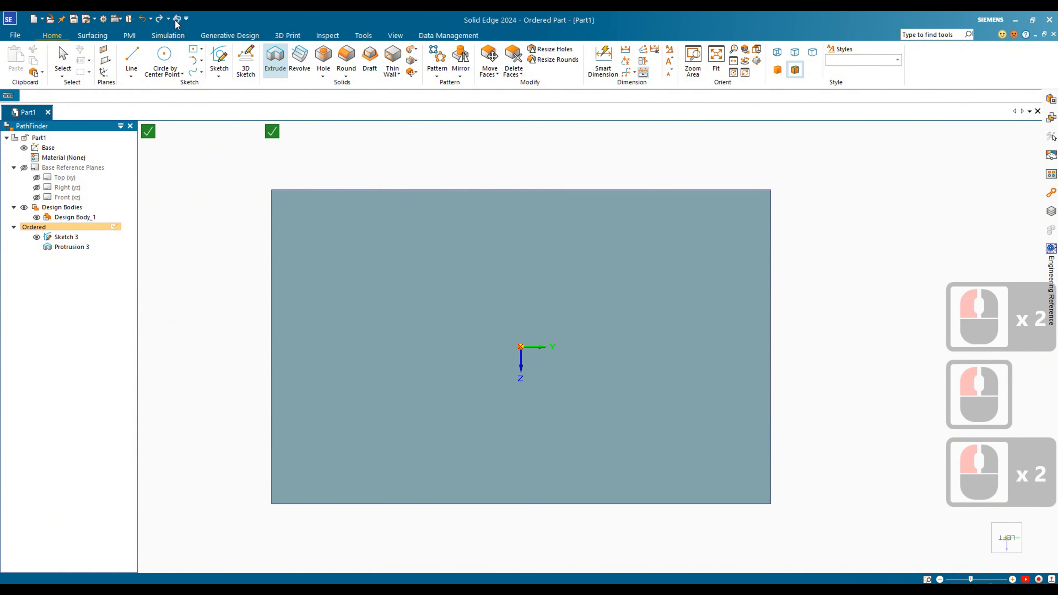
- Draw a smaller rectangle centred on the origin, inside the outline of the plate's face
{"action": "left_click", "coordinate": [194, 50]}
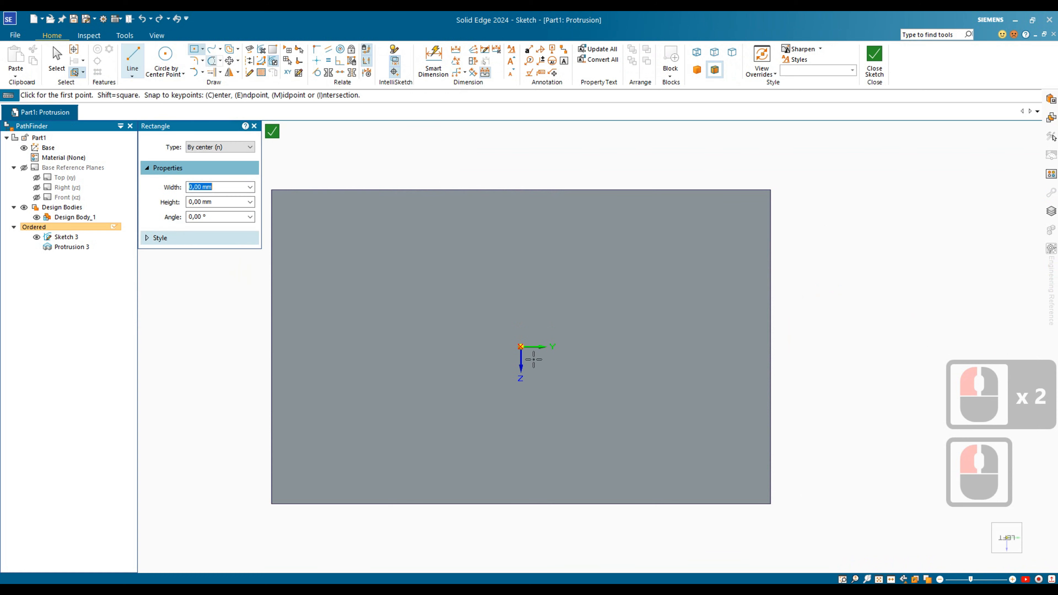
{"action": "left_click", "coordinate": [522, 346]}
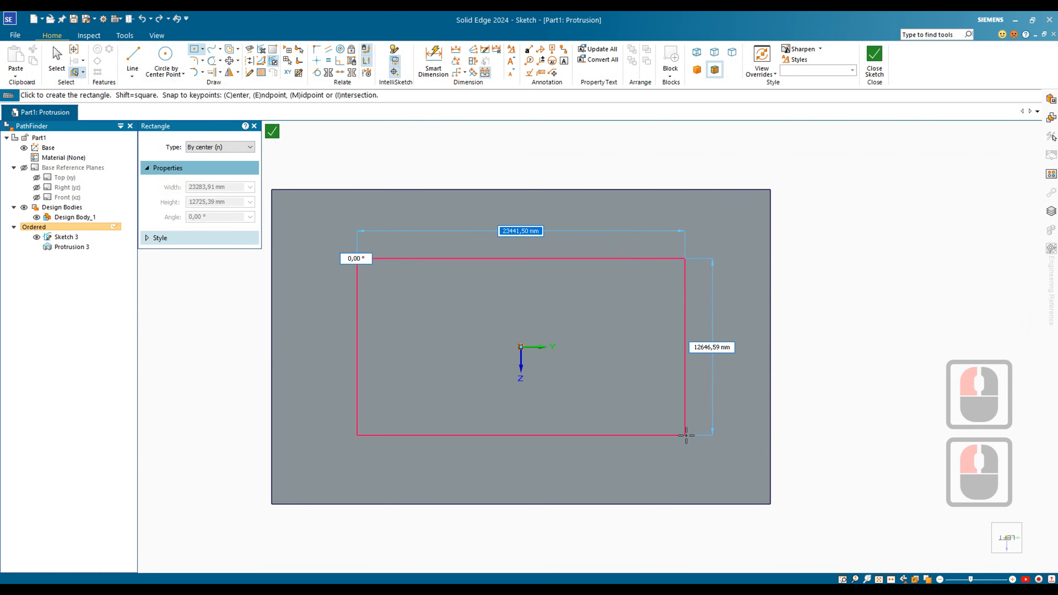
{"action": "left_click", "coordinate": [693, 428]}
- Draw a circle centred on each of the inner rectangle's four corners and close the sketch
{"action": "left_click", "coordinate": [160, 59]}
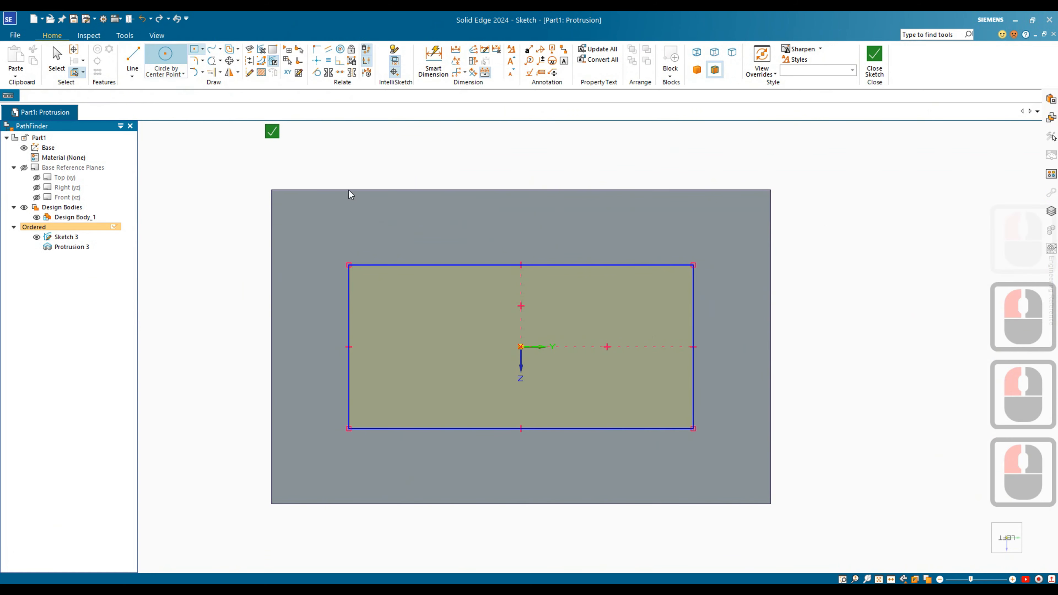
{"action": "left_click", "coordinate": [349, 265]}
{"action": "left_click", "coordinate": [369, 289]}
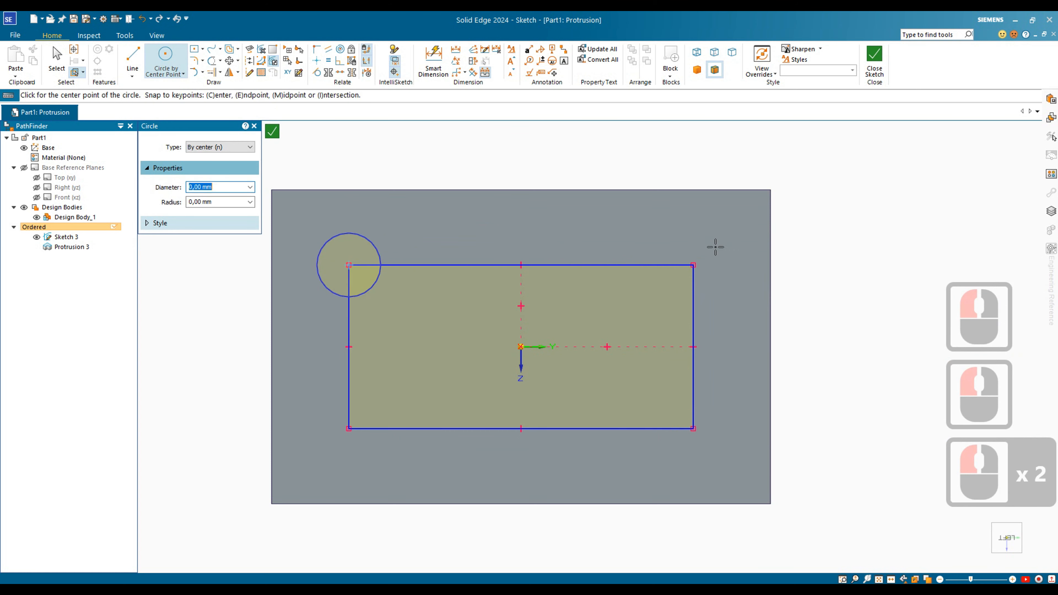
{"action": "left_click", "coordinate": [693, 265]}
{"action": "left_click", "coordinate": [709, 287]}
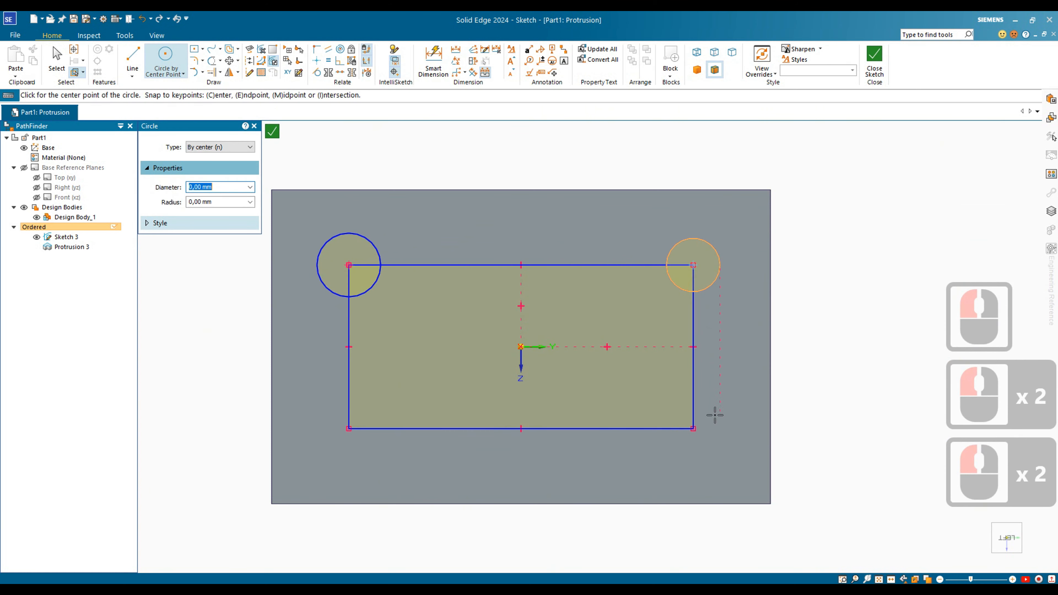
{"action": "left_click", "coordinate": [694, 428]}
{"action": "left_click", "coordinate": [719, 448]}
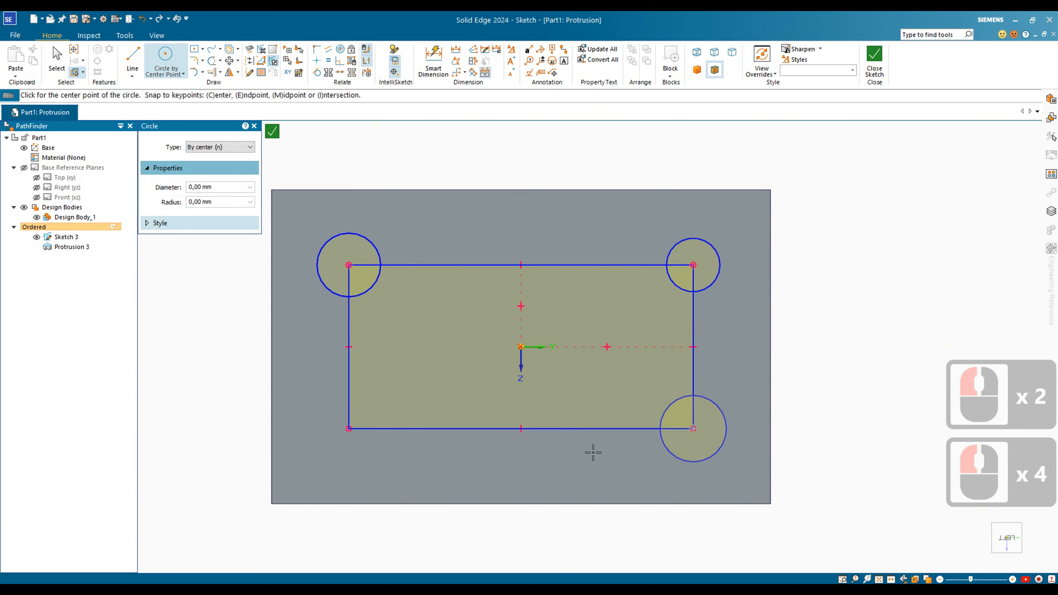
{"action": "left_click", "coordinate": [349, 429]}
{"action": "left_click", "coordinate": [368, 445]}
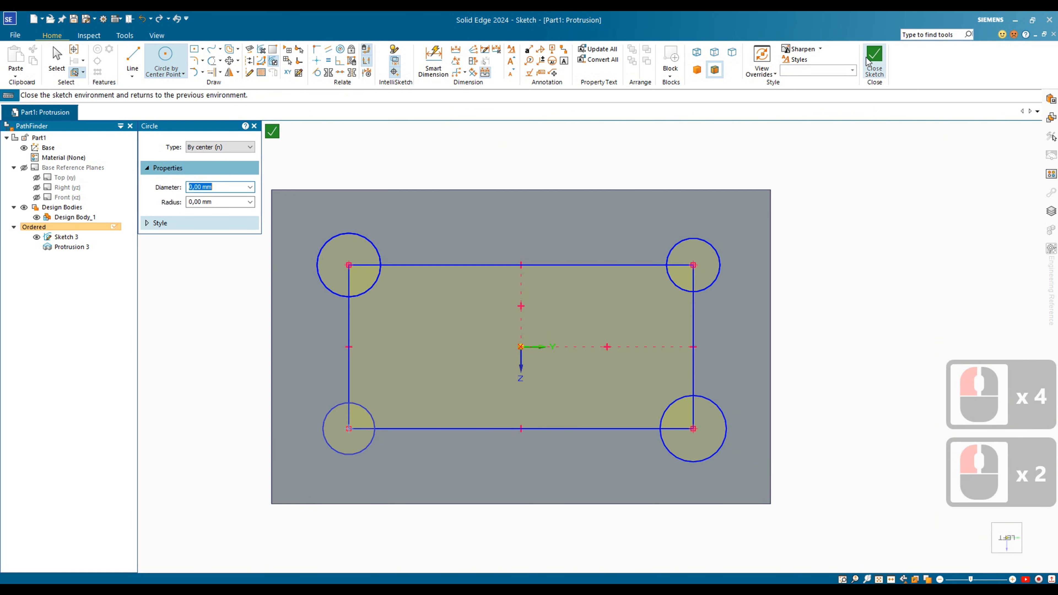
{"action": "left_click", "coordinate": [875, 60]}
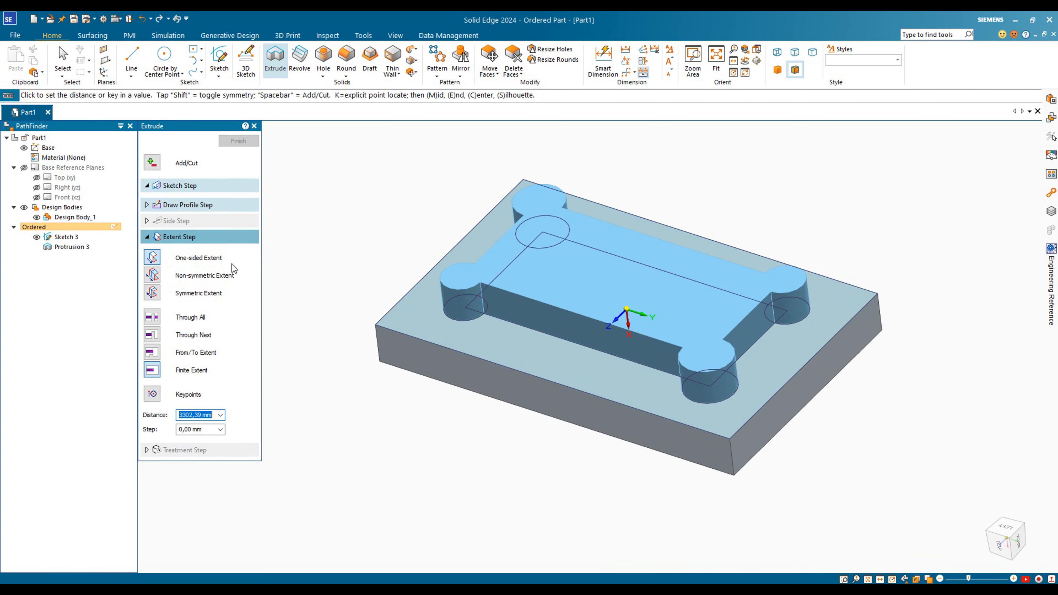
- Reopen the extrude's profile, convert the inner rectangle's four sides to construction lines, and close the sketch
{"action": "left_click", "coordinate": [197, 186]}
{"action": "left_click", "coordinate": [190, 228]}
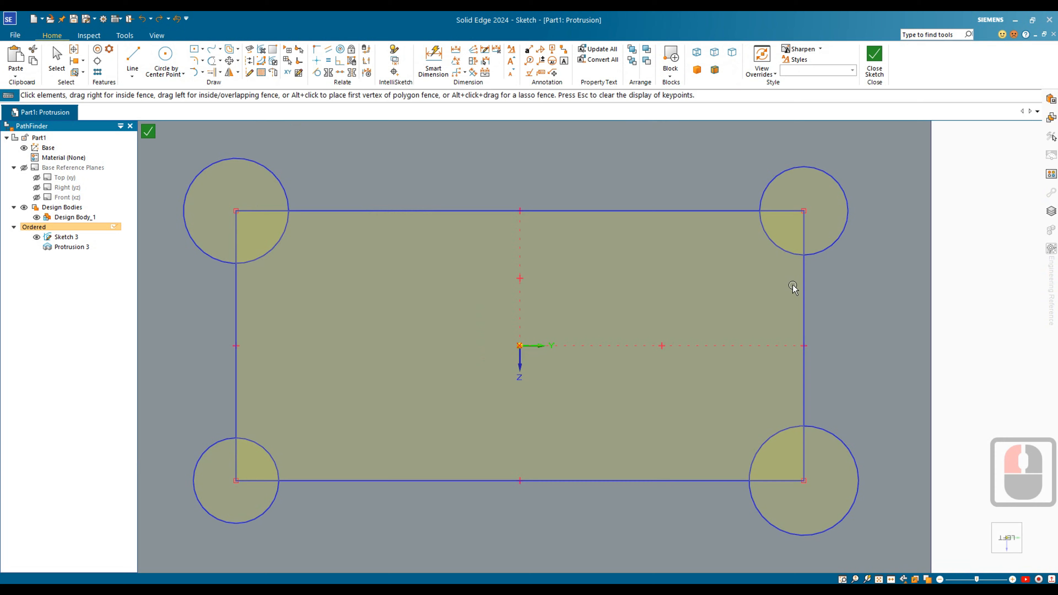
{"action": "middle_click", "coordinate": [793, 288]}
{"action": "middle_click", "coordinate": [793, 288]}
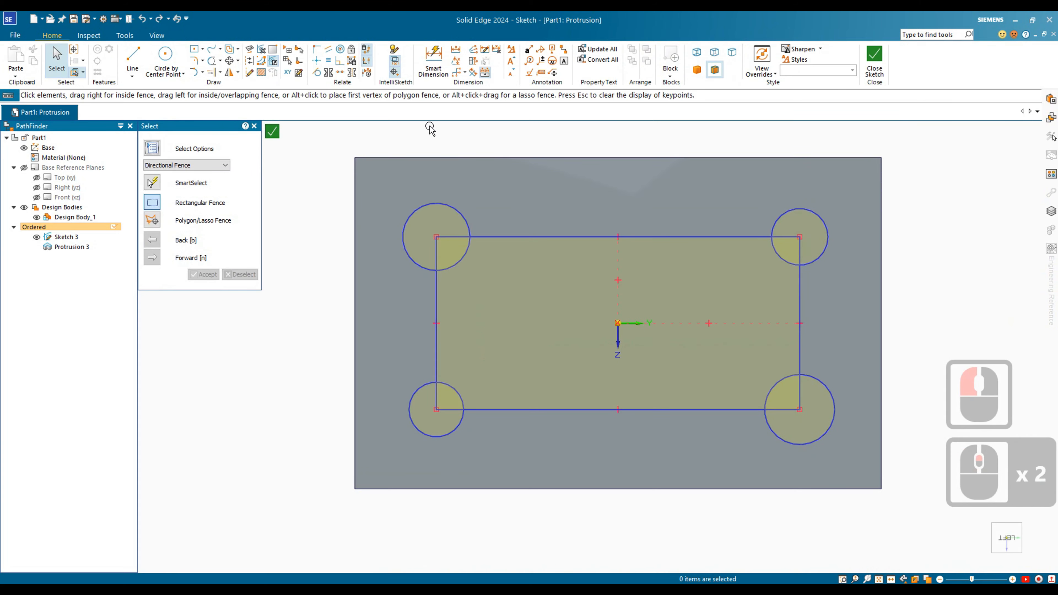
{"action": "left_click", "coordinate": [249, 60]}
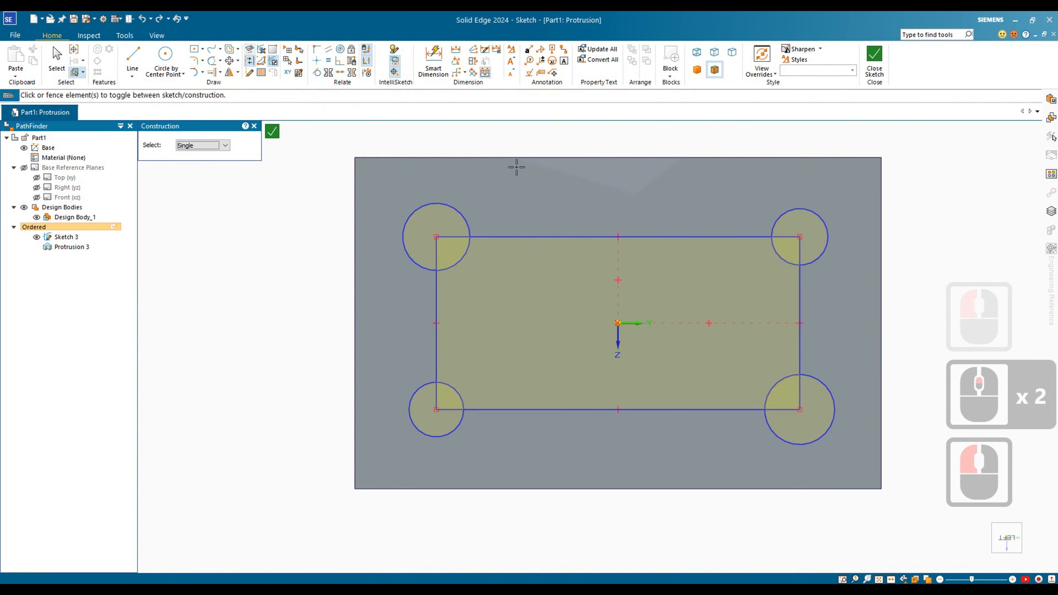
{"action": "left_click", "coordinate": [566, 235]}
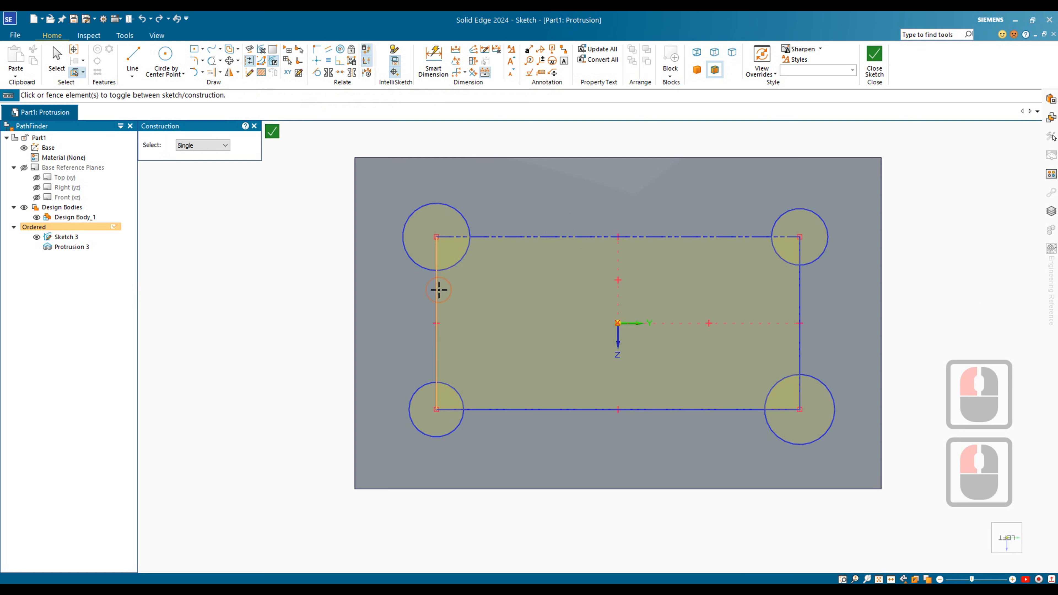
{"action": "left_click", "coordinate": [437, 290]}
{"action": "left_click", "coordinate": [542, 409]}
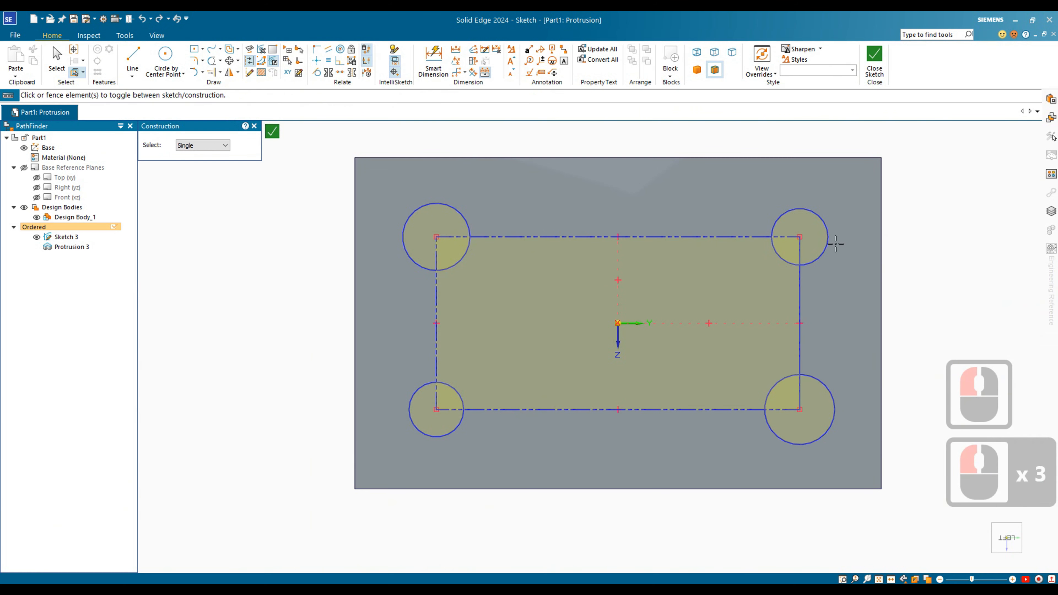
{"action": "left_click", "coordinate": [801, 331]}
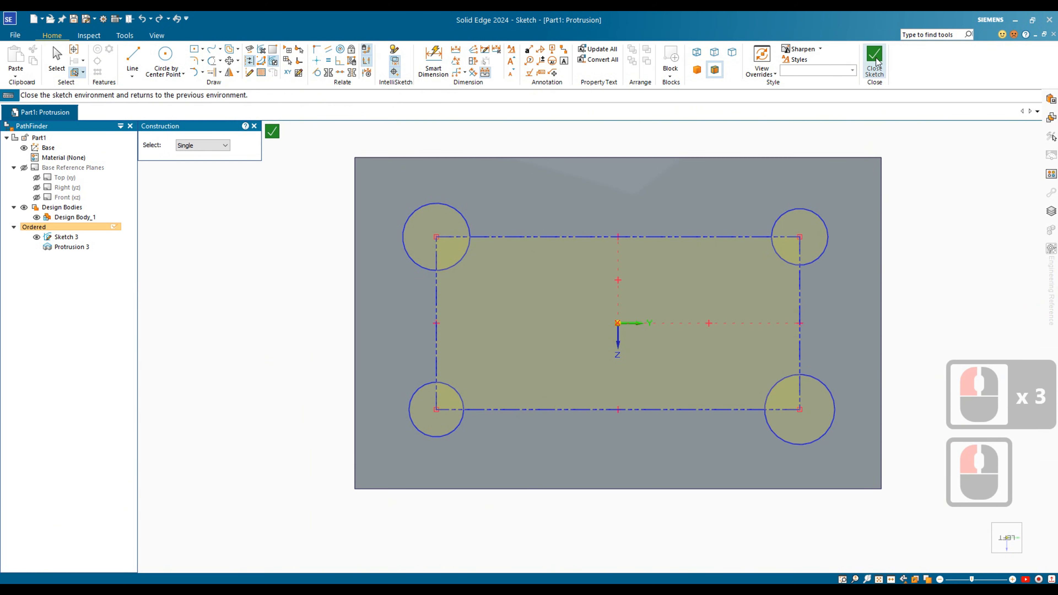
{"action": "left_click", "coordinate": [871, 78]}
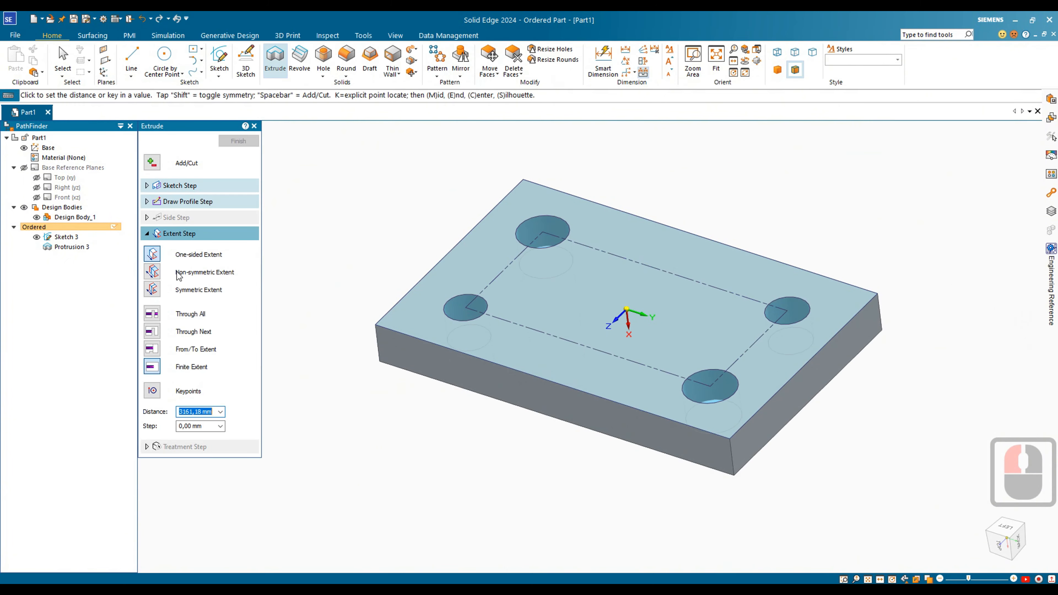
- Cut the four corner circles down through the plate with the Through All extent
{"action": "left_click", "coordinate": [152, 367]}
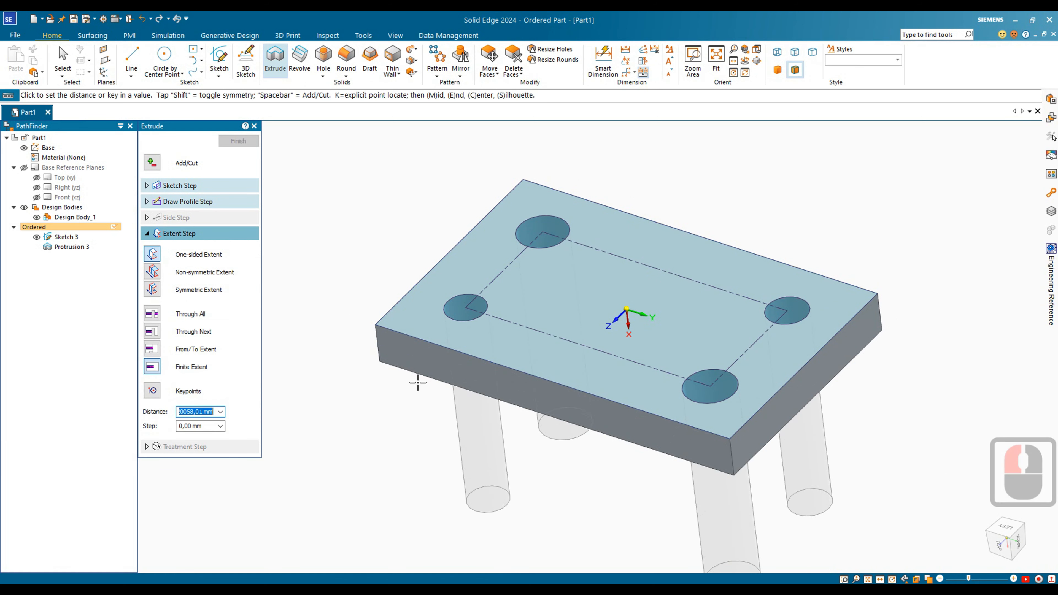
{"action": "left_click", "coordinate": [152, 313]}
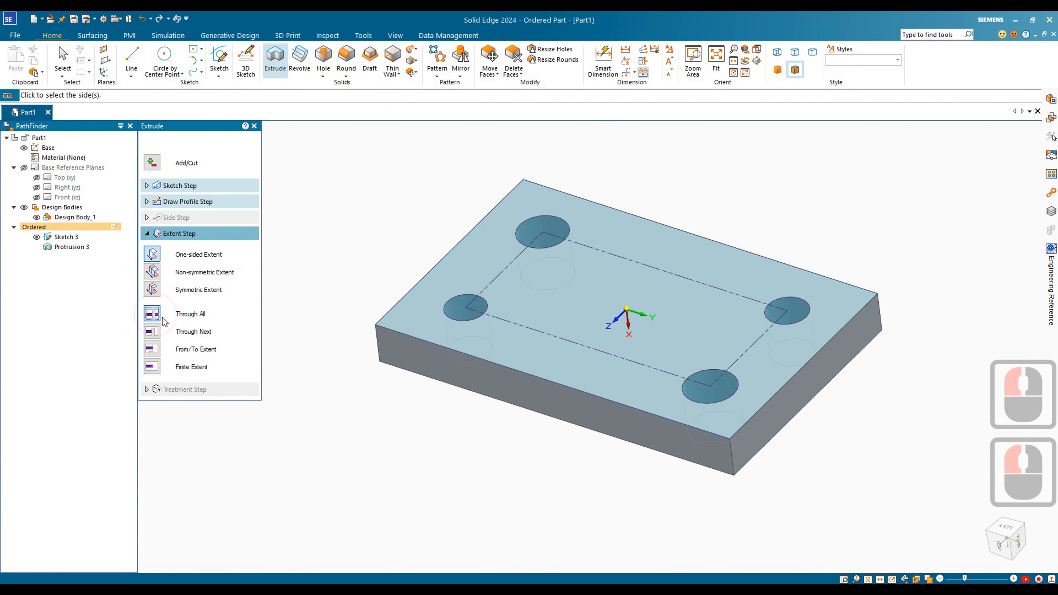
{"action": "left_click", "coordinate": [735, 479]}
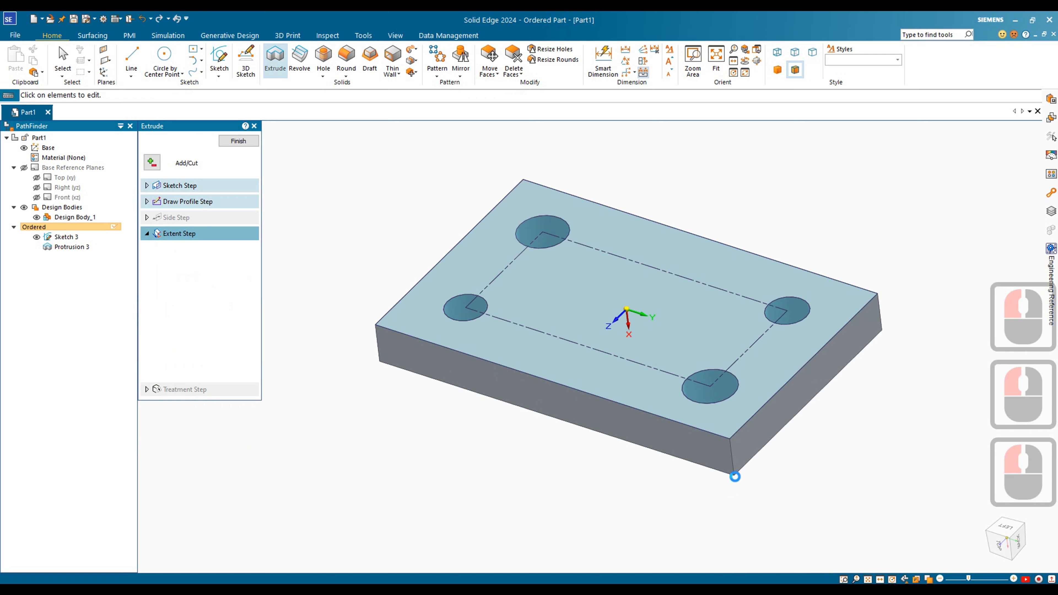
{"action": "left_click", "coordinate": [1039, 579]}
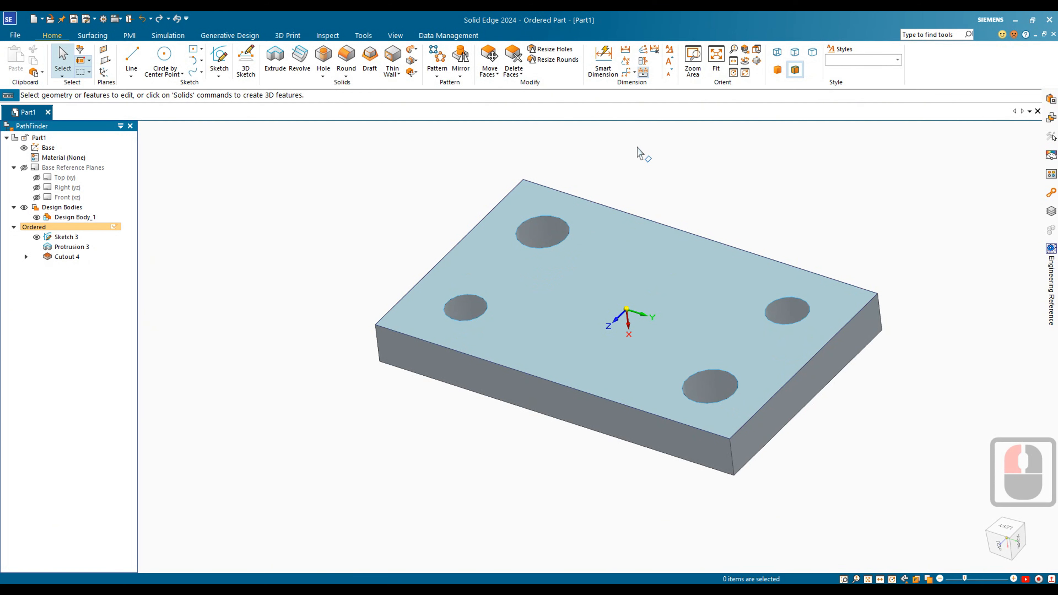
- Round the short vertical edge at the plate's far right corner with a radius of 500 mm
{"action": "left_click", "coordinate": [346, 58]}
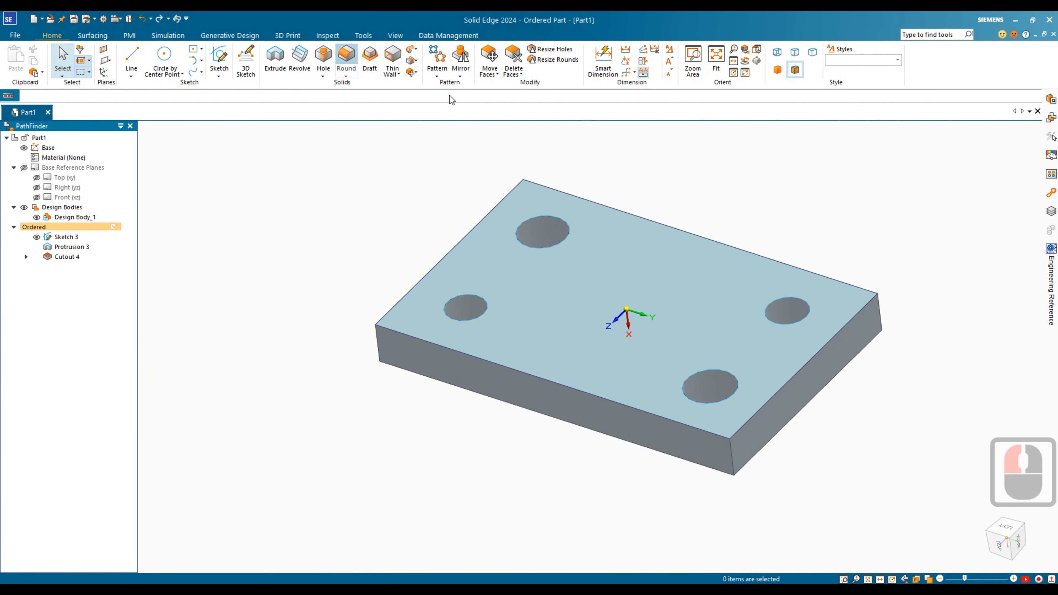
{"action": "left_click", "coordinate": [880, 316]}
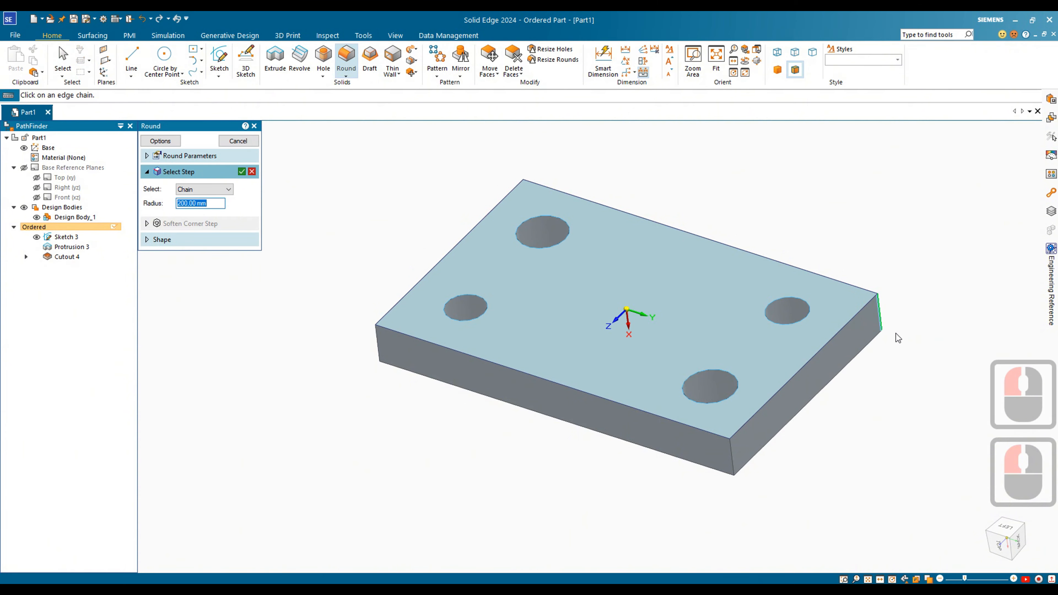
{"action": "type", "text": "500"}
{"action": "key", "text": "Return"}
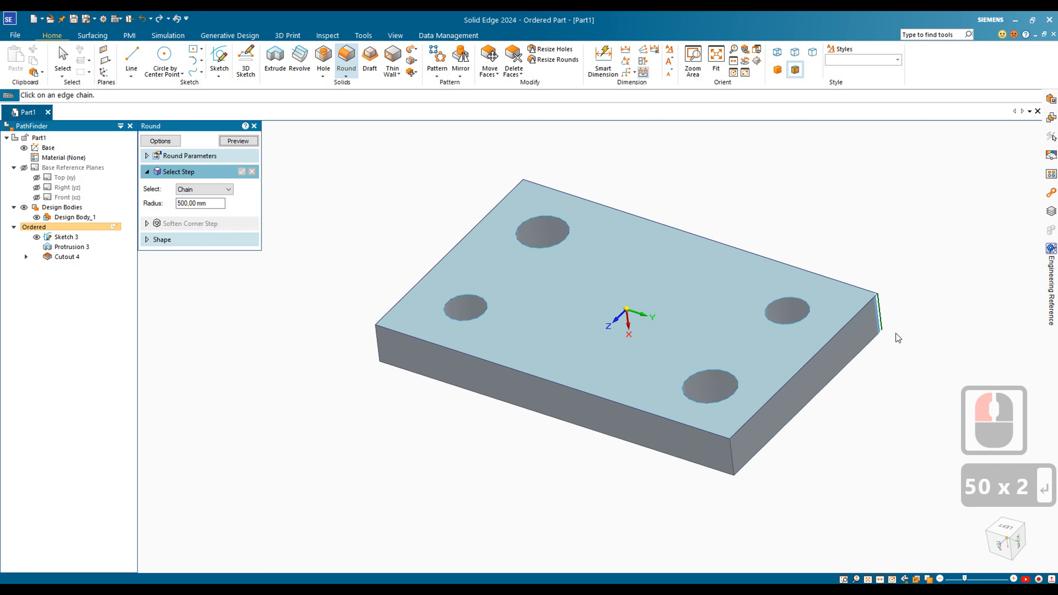
{"action": "right_click", "coordinate": [895, 334]}
{"action": "mouse_move", "coordinate": [859, 334]}
{"action": "middle_mouse_down"}
{"action": "mouse_move", "coordinate": [791, 325]}
{"action": "mouse_move", "coordinate": [769, 345]}
{"action": "mouse_move", "coordinate": [859, 323]}
{"action": "middle_mouse_up"}
{"action": "scroll", "coordinate": [740, 308], "scroll_direction": "up", "scroll_amount": 5}
{"action": "scroll", "coordinate": [740, 308], "scroll_direction": "down", "scroll_amount": 2}
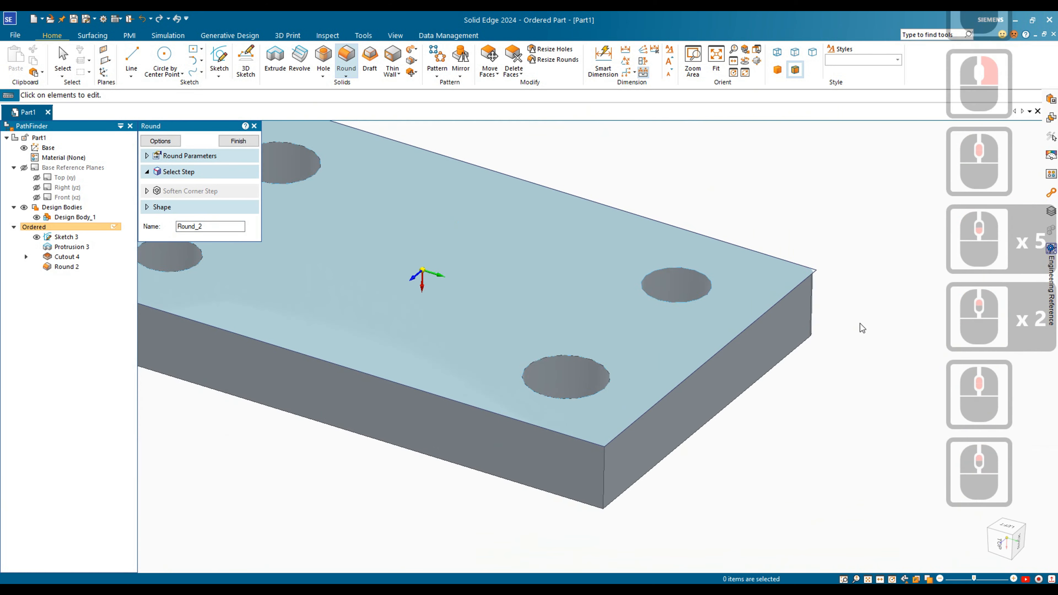
- Finish the round feature on the plate's far right vertical edge
{"action": "scroll", "coordinate": [785, 354], "scroll_direction": "down", "scroll_amount": 2}
{"action": "key", "text": "Escape"}
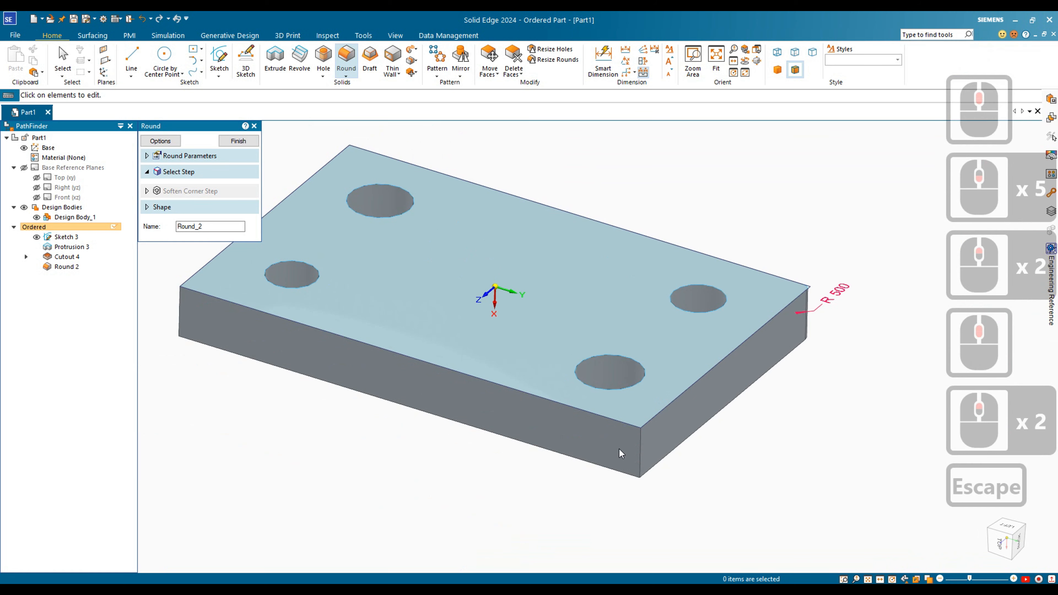
{"action": "left_click", "coordinate": [239, 140]}
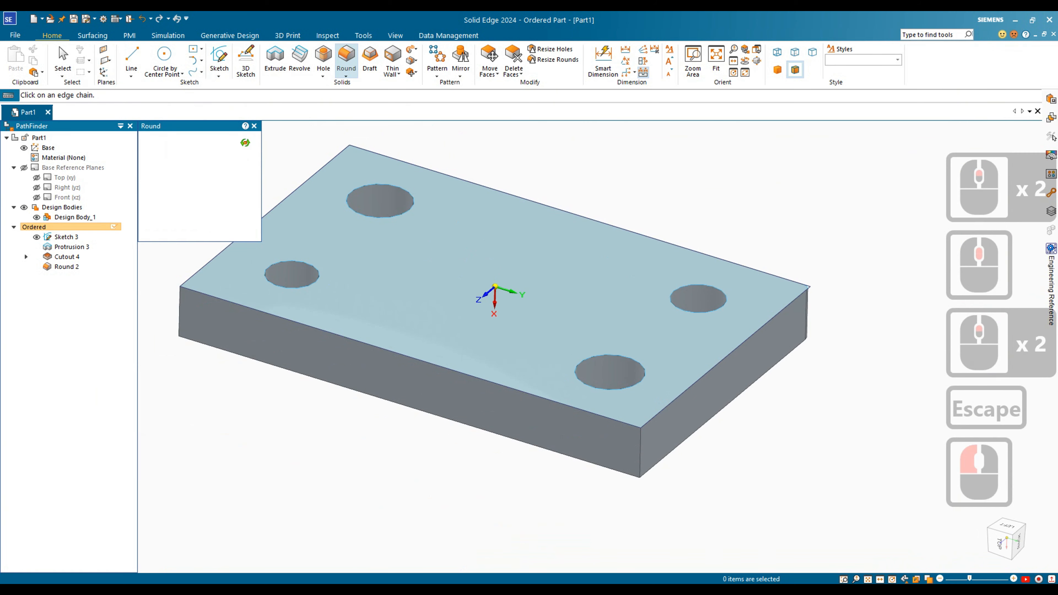
- Start a sketch on the plate's long front side face and display the model as a wireframe
{"action": "left_click", "coordinate": [219, 58]}
{"action": "left_click", "coordinate": [624, 452]}
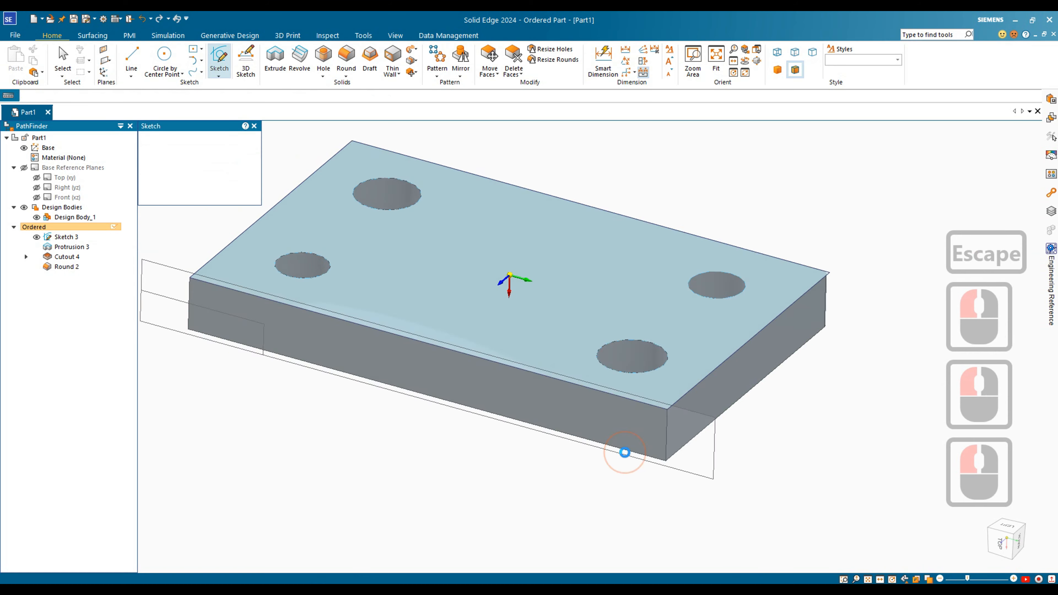
{"action": "middle_click", "coordinate": [904, 366]}
{"action": "middle_click", "coordinate": [904, 366]}
{"action": "key", "text": "alt+s"}
{"action": "key", "text": "alt+w"}
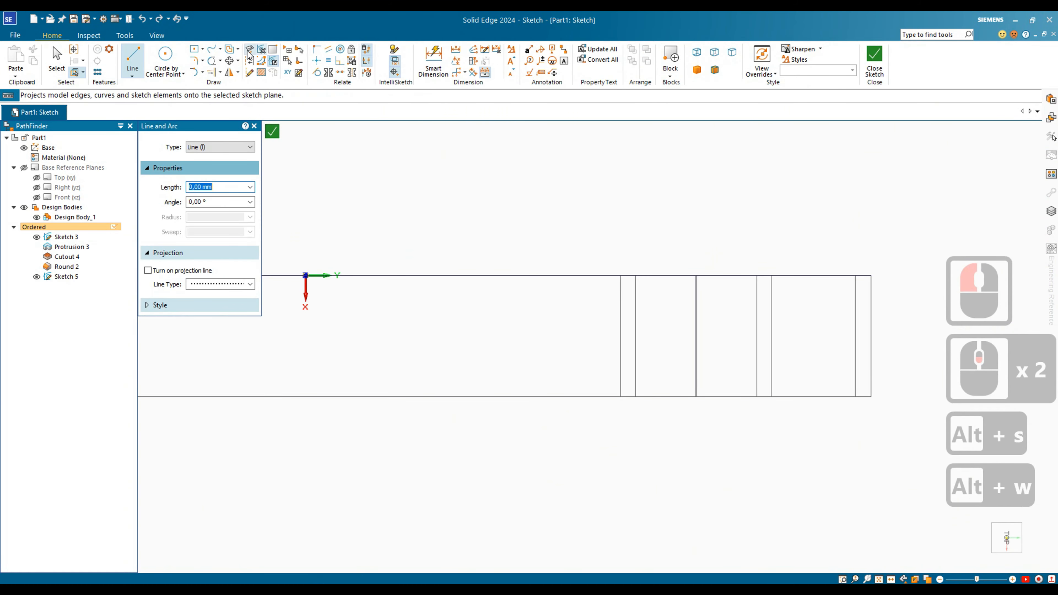
- Project the rounded far corner's vertical edge onto the front-face sketch with default projection options and Single Wireframe selection, and finish the sketch
{"action": "left_click", "coordinate": [249, 51]}
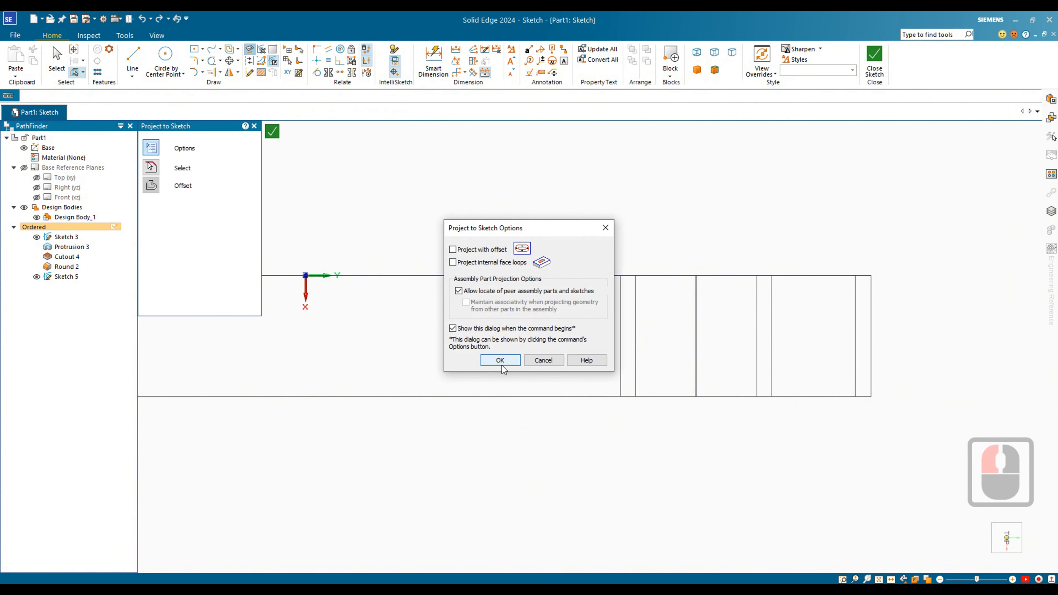
{"action": "left_click", "coordinate": [501, 362]}
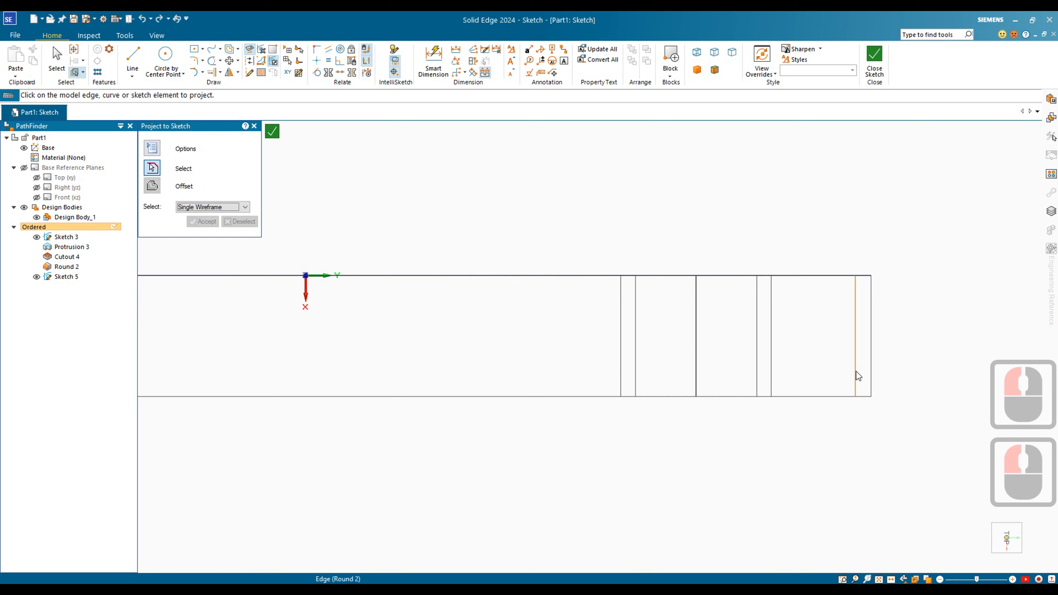
{"action": "middle_click_drag", "start_coordinate": [864, 378], "coordinate": [959, 265]}
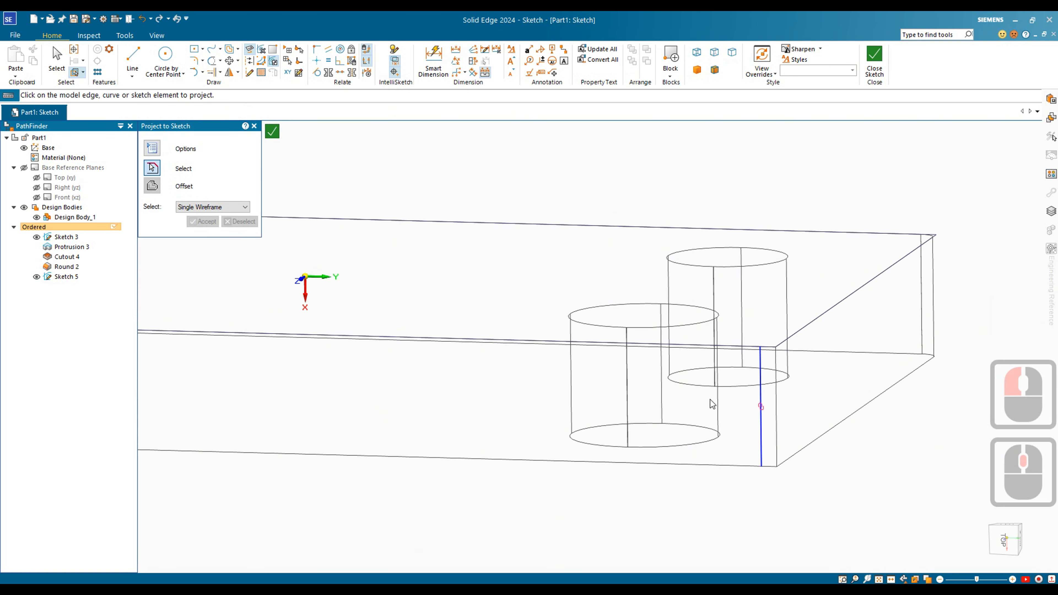
{"action": "left_click", "coordinate": [873, 58]}
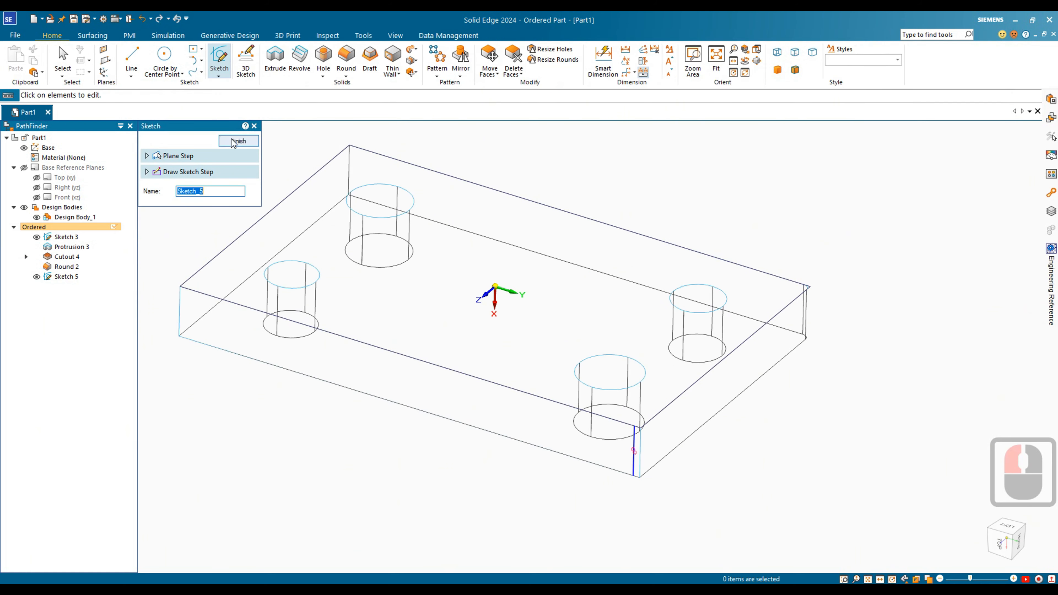
{"action": "left_click", "coordinate": [238, 155]}
- Return the model to shaded display and examine the projected line on the plate's front face
{"action": "key", "text": "alt+s"}
{"action": "scroll", "coordinate": [782, 234], "scroll_direction": "up", "scroll_amount": 2}
{"action": "mouse_move", "coordinate": [737, 300]}
{"action": "middle_mouse_down"}
{"action": "mouse_move", "coordinate": [723, 320]}
{"action": "mouse_move", "coordinate": [749, 304]}
{"action": "mouse_move", "coordinate": [746, 315]}
{"action": "middle_mouse_up"}
{"action": "scroll", "coordinate": [642, 408], "scroll_direction": "down", "scroll_amount": 1}
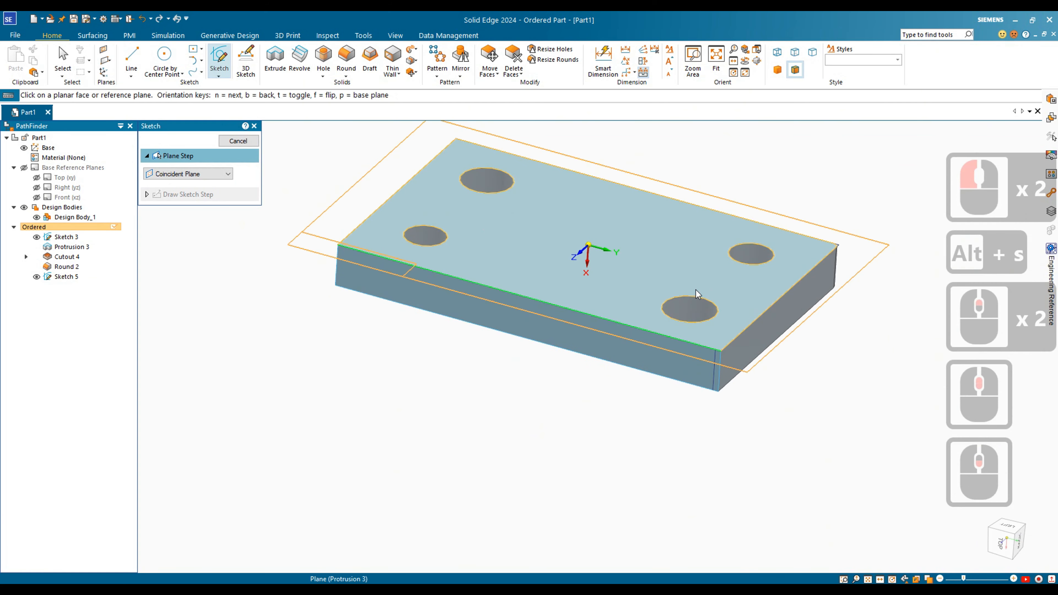
{"action": "scroll", "coordinate": [685, 371], "scroll_direction": "up", "scroll_amount": 1}
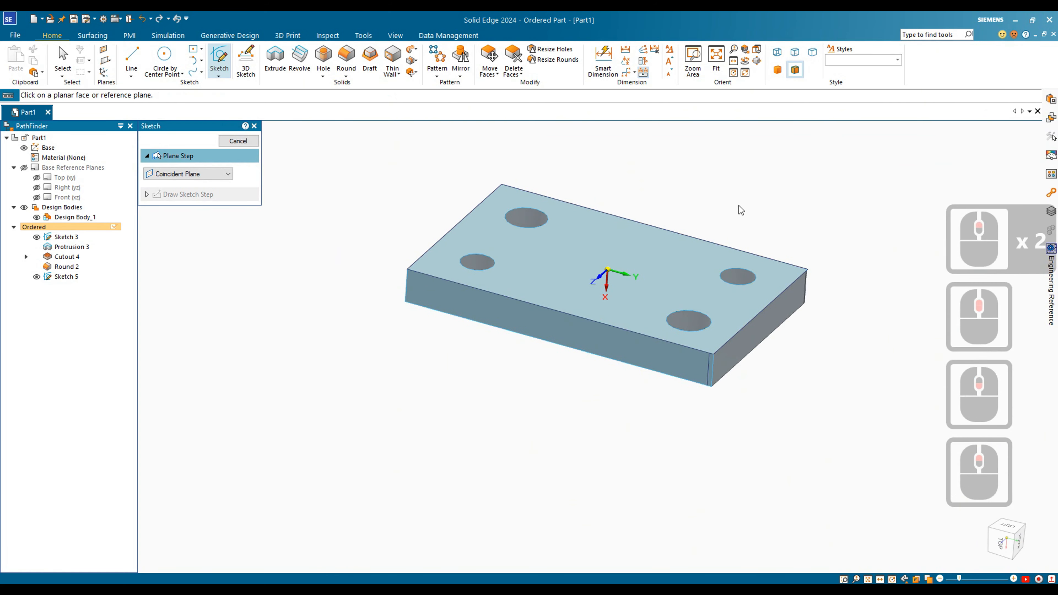
{"action": "middle_click_drag", "start_coordinate": [740, 208], "coordinate": [704, 246]}
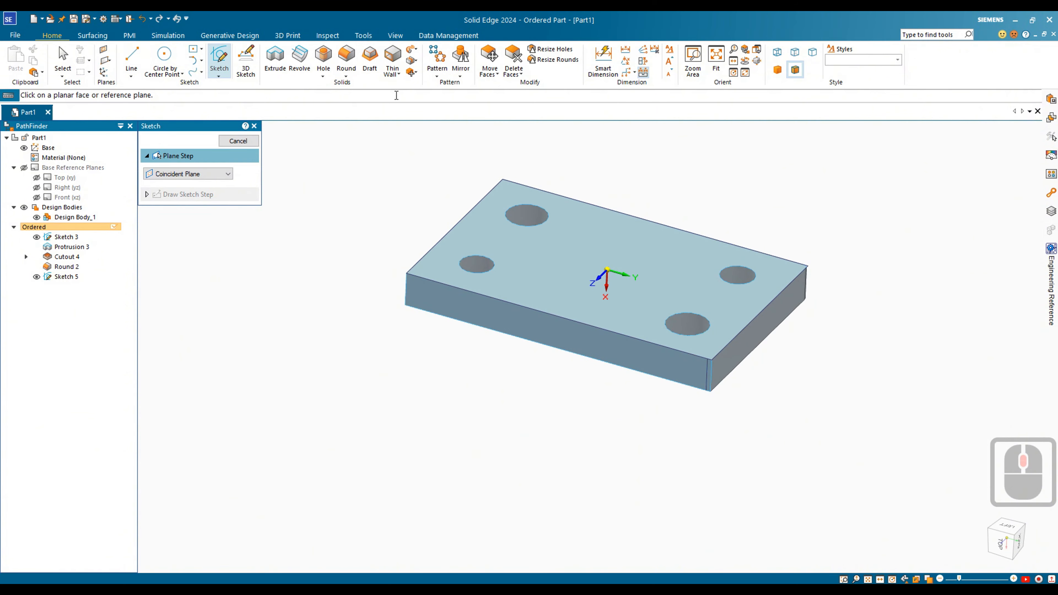
{"action": "mouse_move", "coordinate": [1013, 563]}
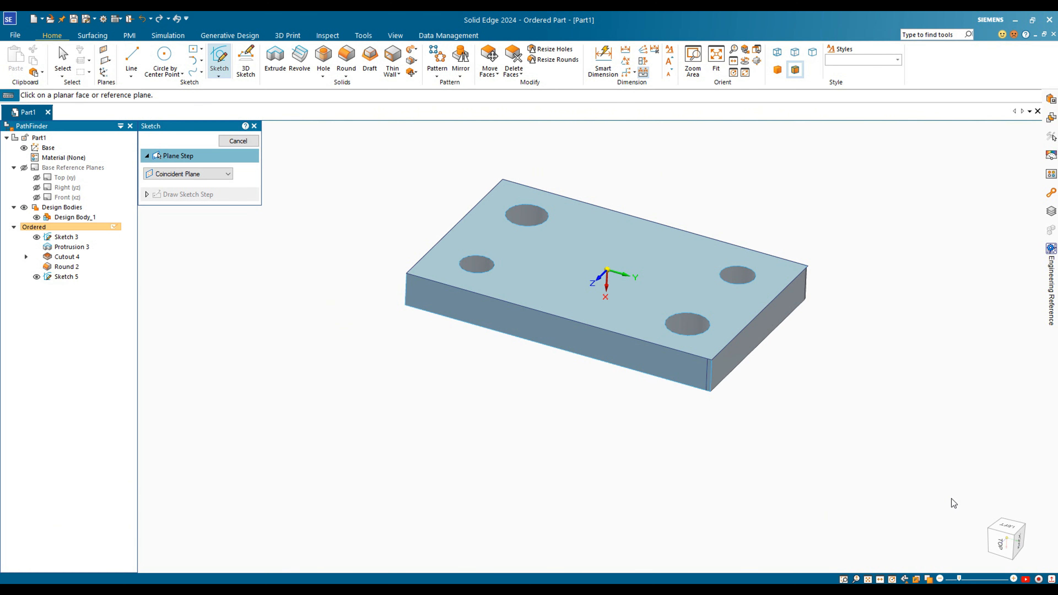
{"action": "left_click", "coordinate": [1038, 579]}
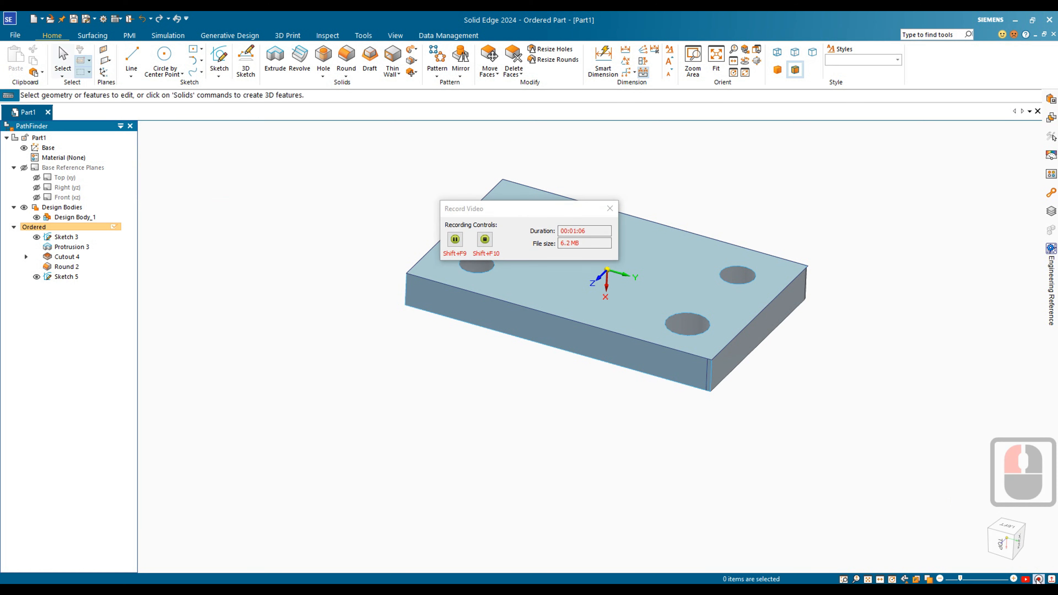
{"action": "left_click", "coordinate": [484, 238]}
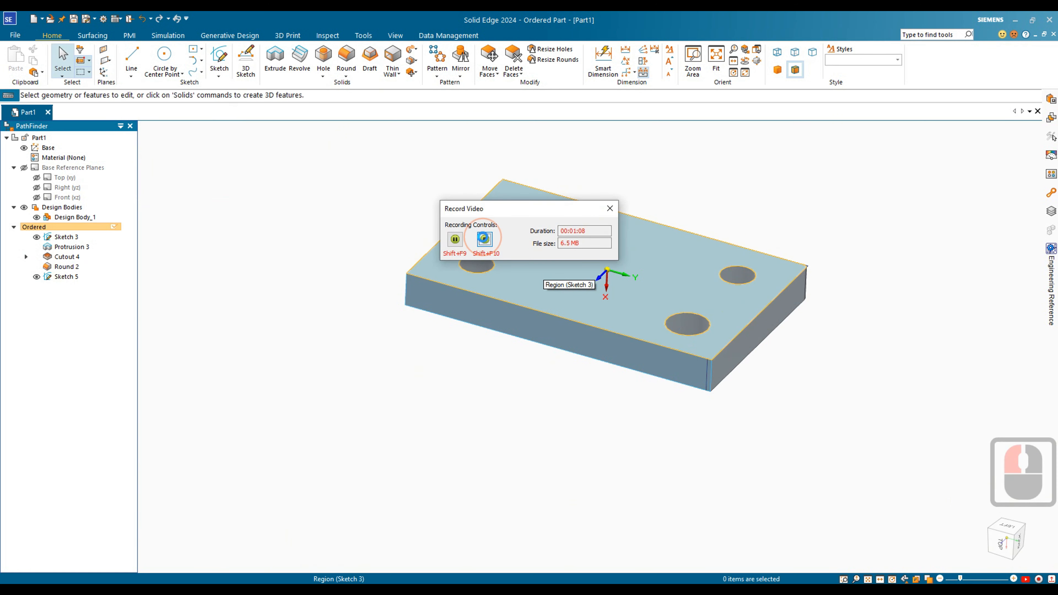